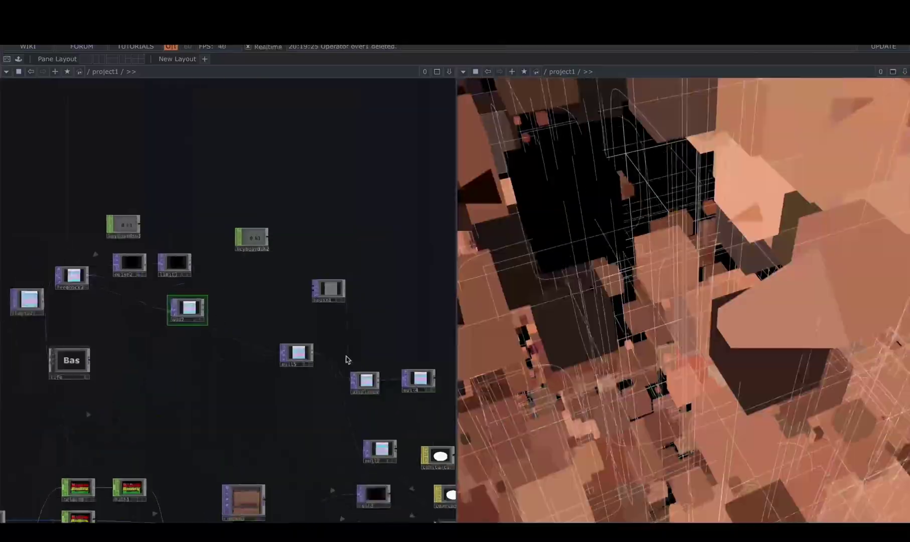
pyautogui.scroll(-8, 347, 359)
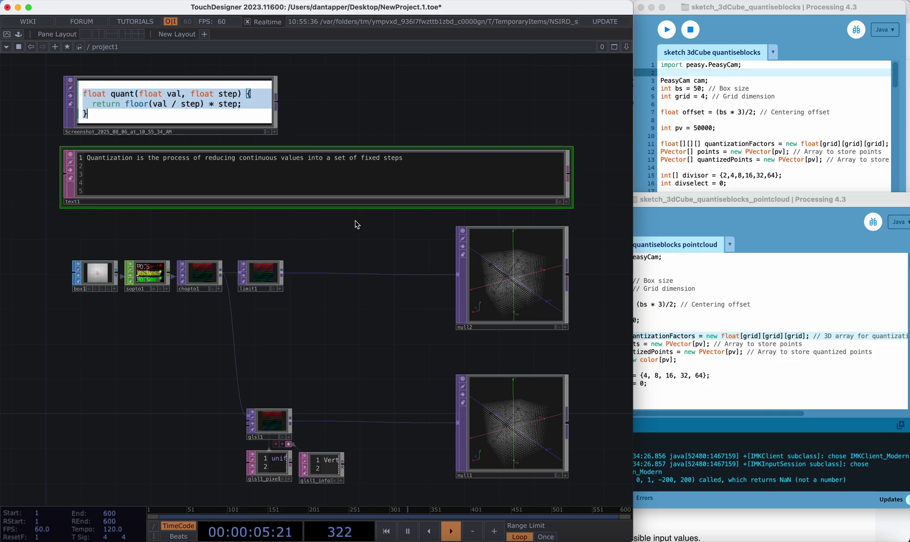
# Show the limit1 operator's quantize parameters and set Quantize Value to Off.
pyautogui.moveTo(340, 263); pyautogui.dragTo(305, 267)
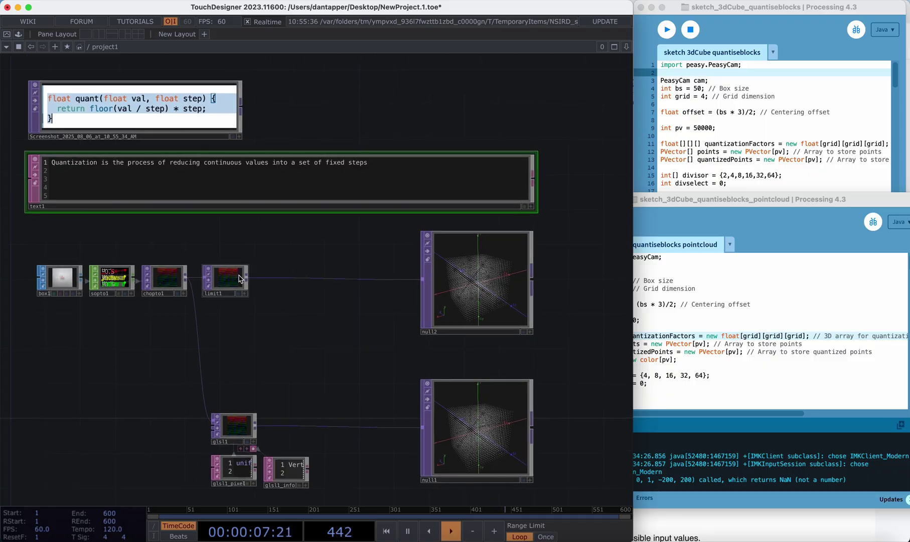
pyautogui.click(225, 282)
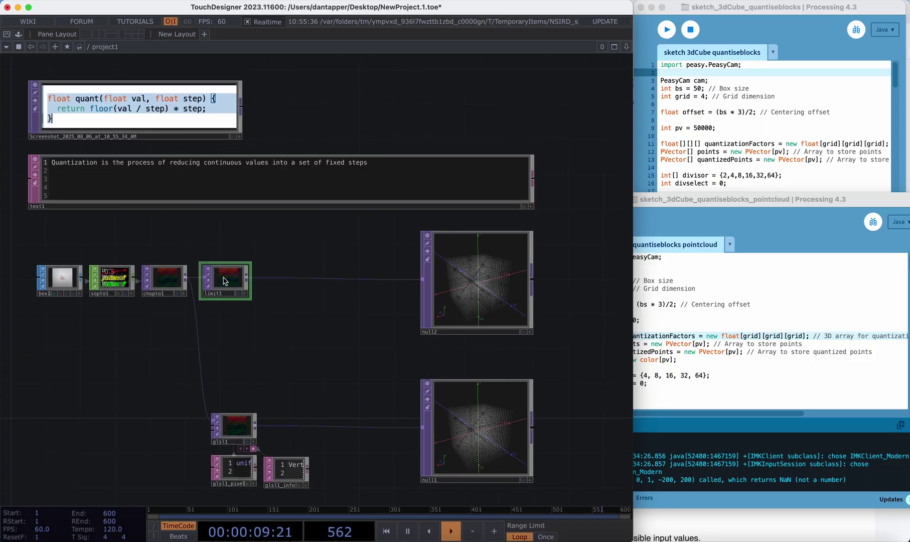
pyautogui.press('p')
pyautogui.hscroll(5, 282, 174)
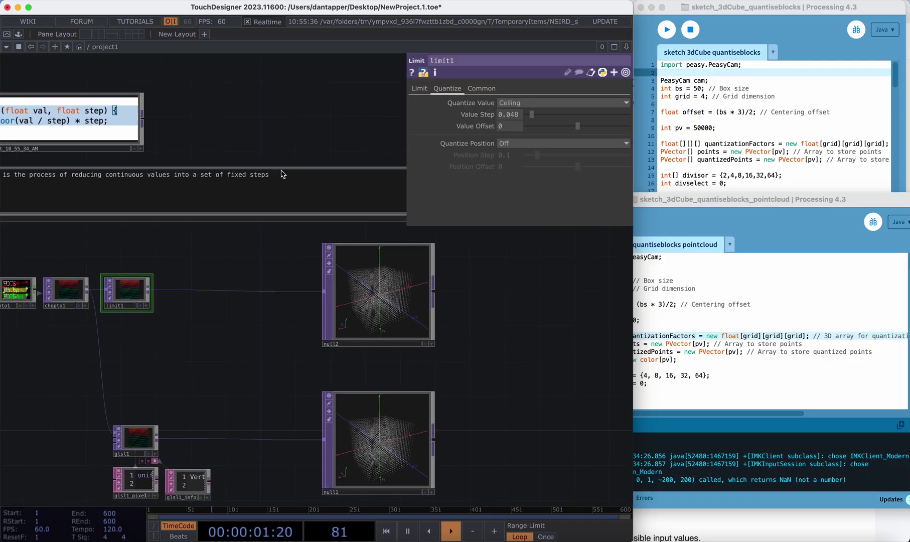
pyautogui.scroll(3, 398, 250)
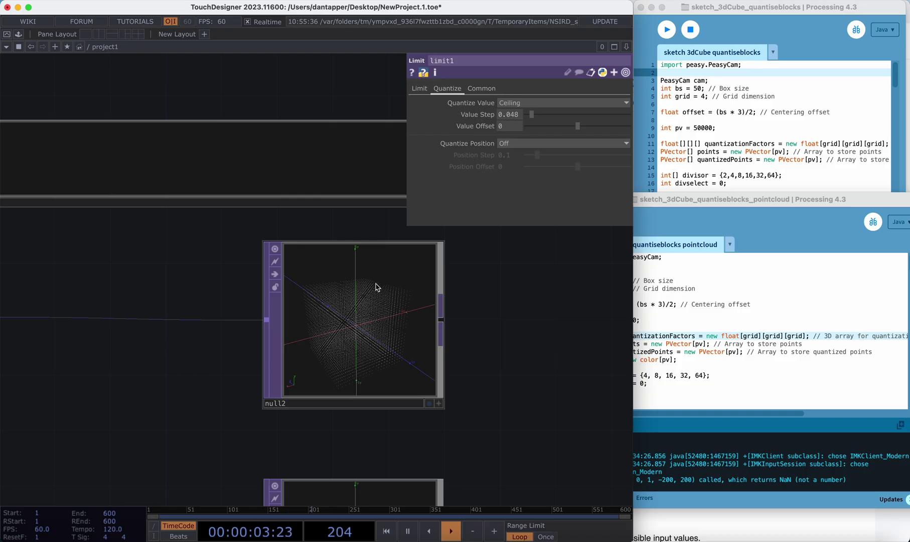
pyautogui.click(511, 102)
pyautogui.click(512, 116)
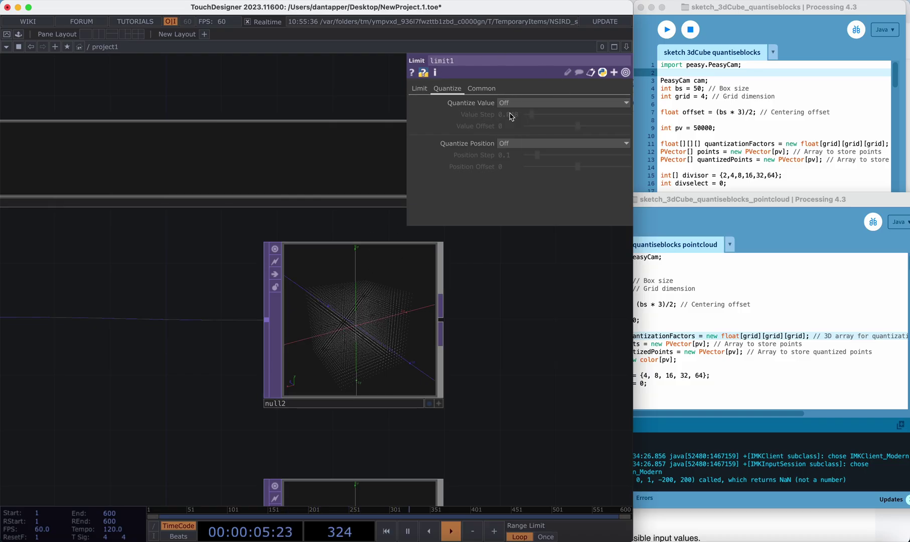
# Set limit1's Quantize Value to Ceiling with a Value Step of 0.074.
pyautogui.scroll(-5, 180, 292)
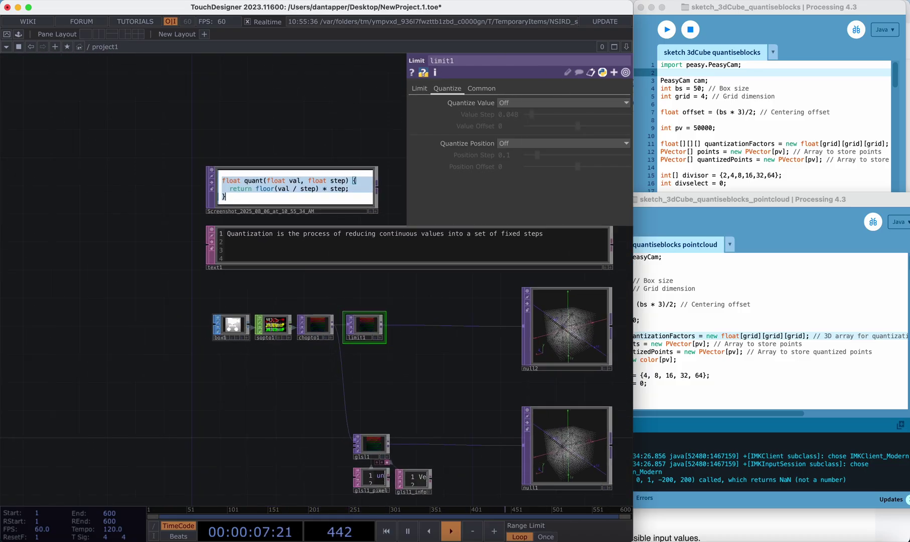
pyautogui.scroll(5, 236, 264)
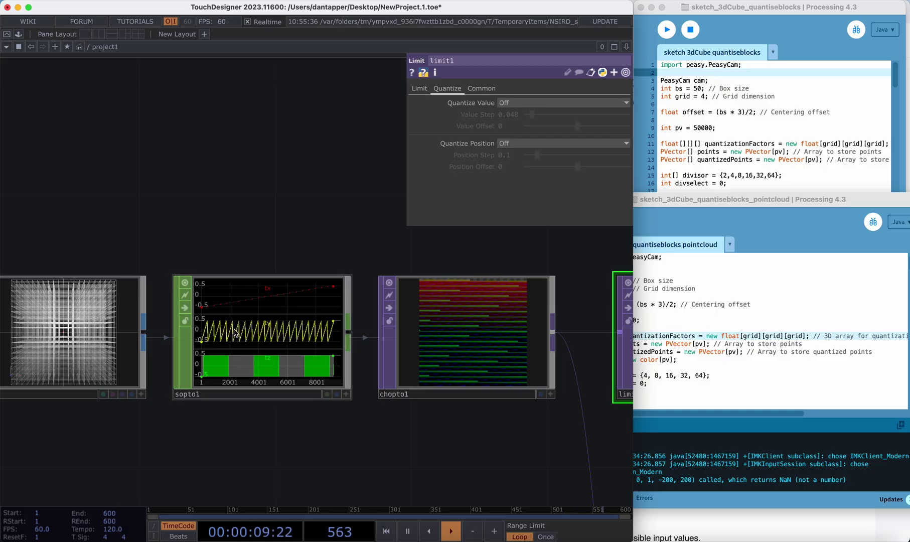
pyautogui.scroll(-3, 235, 332)
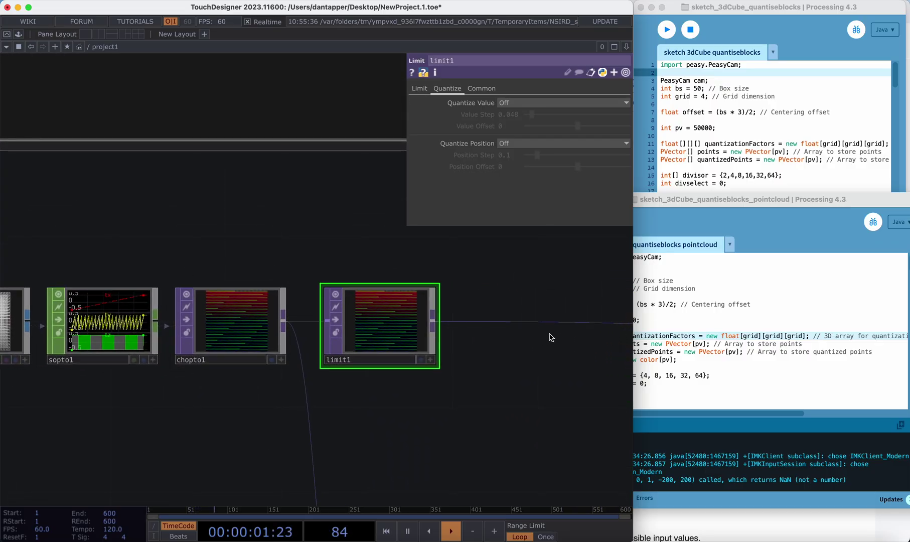
pyautogui.moveTo(550, 316); pyautogui.dragTo(223, 304)
pyautogui.scroll(-3, 271, 317)
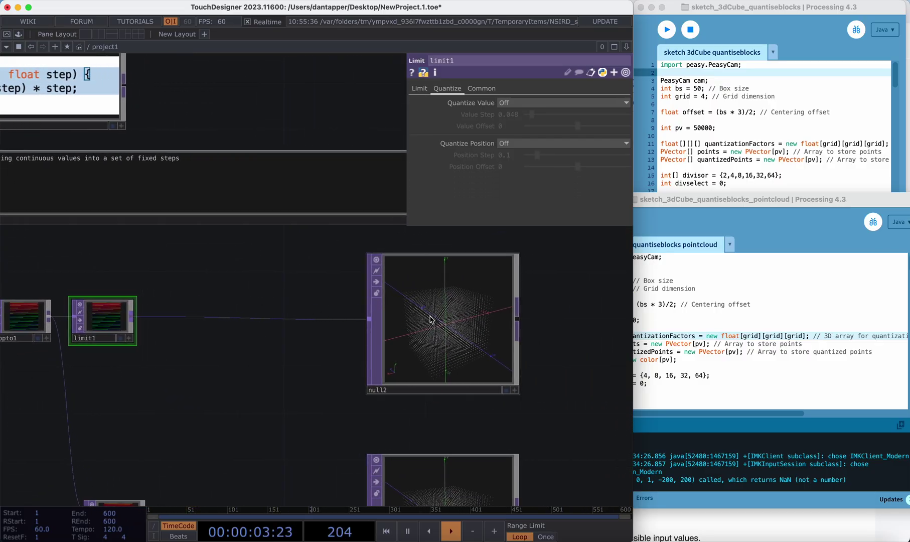
pyautogui.click(543, 103)
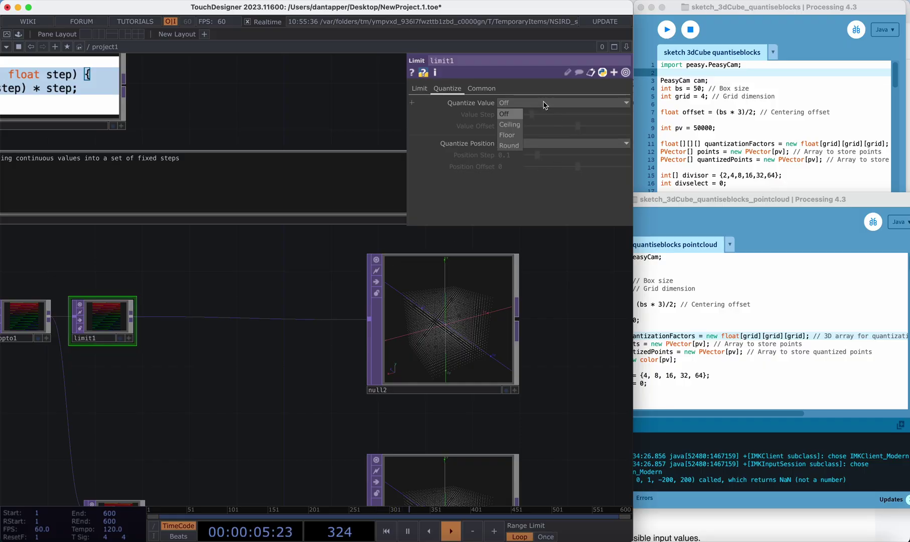
pyautogui.click(510, 124)
pyautogui.moveTo(534, 115)
pyautogui.mouseDown()
pyautogui.moveTo(552, 115)
pyautogui.moveTo(537, 116)
pyautogui.mouseUp()
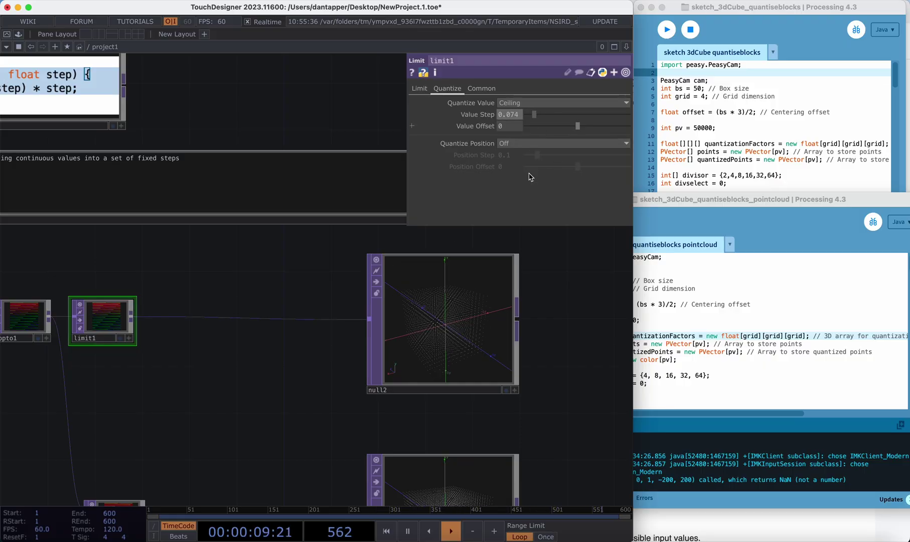
pyautogui.scroll(2, 490, 271)
pyautogui.moveTo(534, 115)
pyautogui.mouseDown()
pyautogui.moveTo(542, 116)
pyautogui.moveTo(533, 124)
pyautogui.mouseUp()
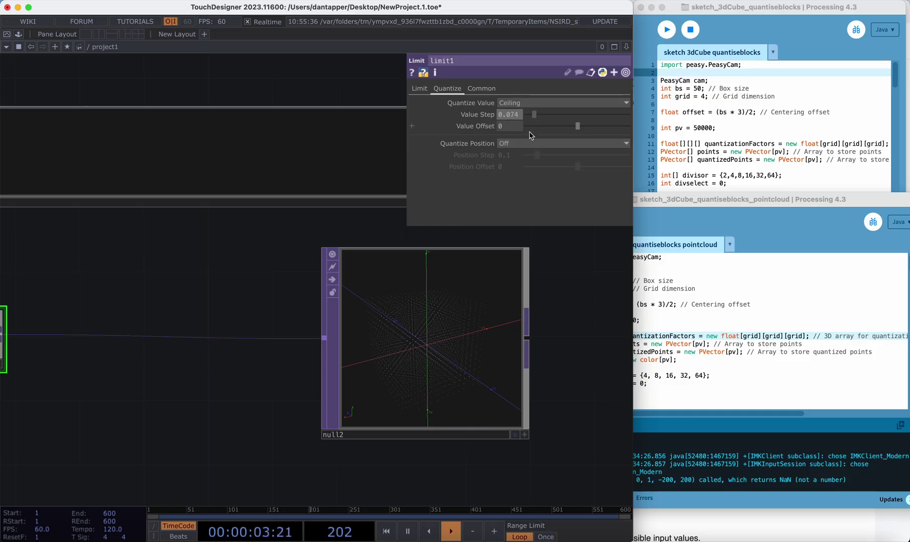
# Add a TOP to CHOP from limit1's output and place it between limit1 and null2.
pyautogui.moveTo(126, 319); pyautogui.dragTo(185, 317)
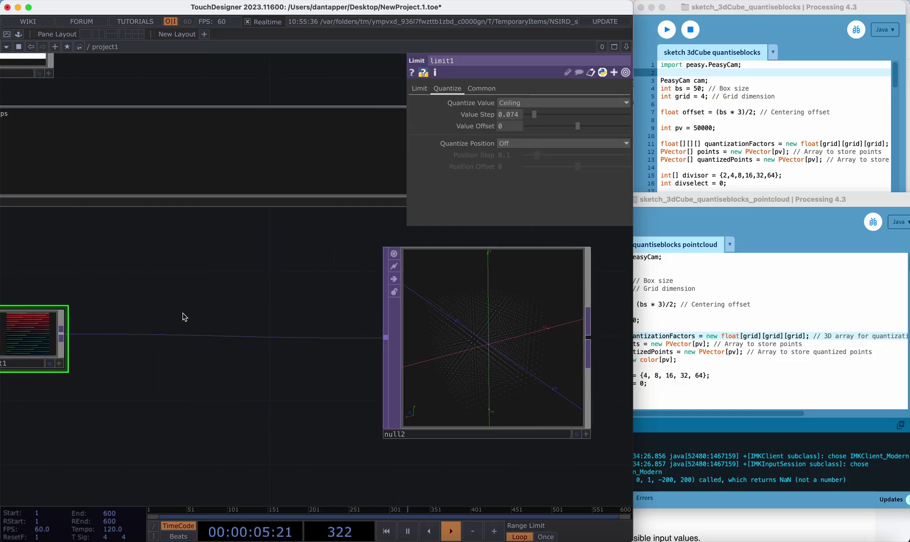
pyautogui.click(61, 329)
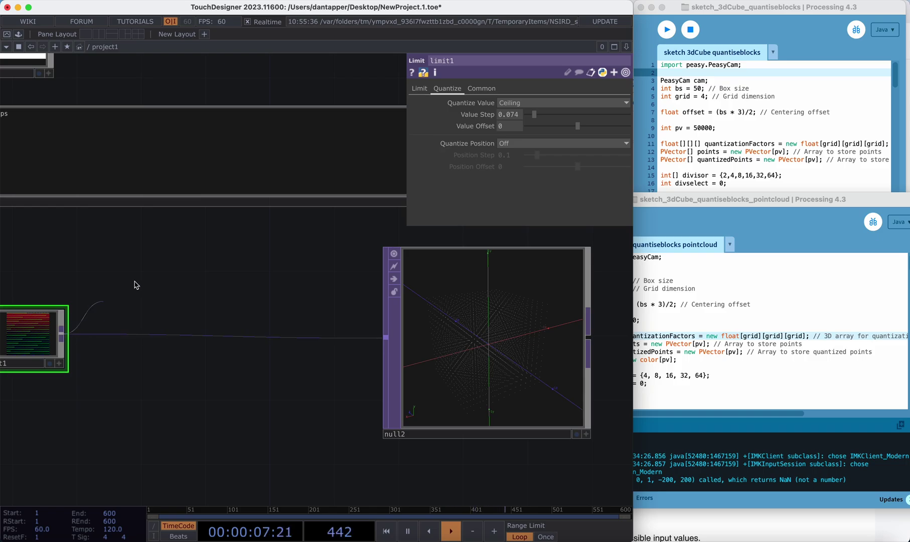
pyautogui.press('Tab')
pyautogui.click(83, 130)
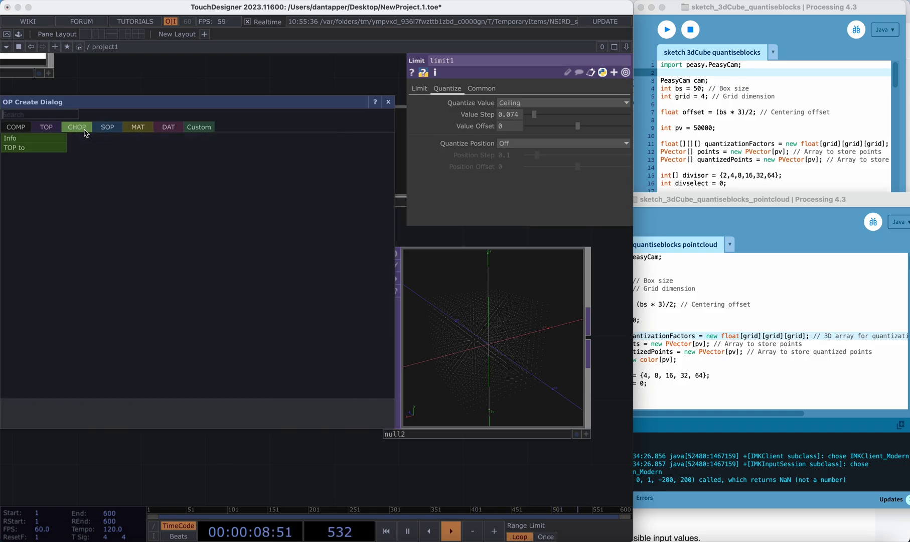
pyautogui.click(49, 149)
pyautogui.click(184, 289)
pyautogui.scroll(2, 281, 304)
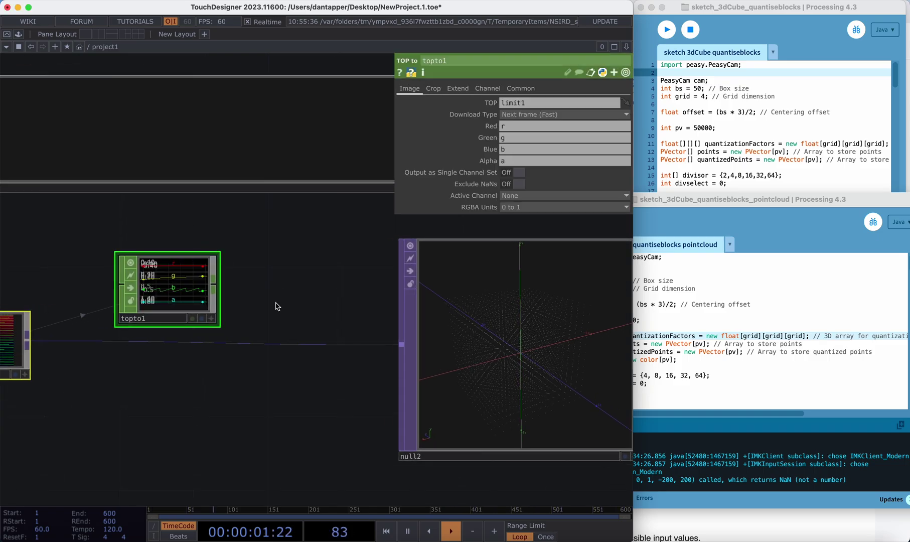
# Lower limit1's quantize Value Step to 0.005 and then raise it to 0.29.
pyautogui.click(8, 342)
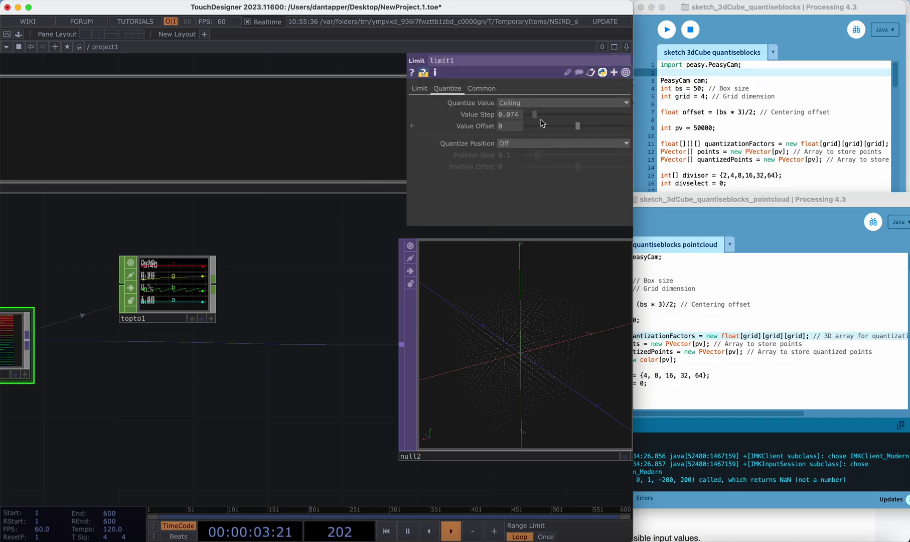
pyautogui.moveTo(518, 118)
pyautogui.mouseDown()
pyautogui.moveTo(529, 116)
pyautogui.moveTo(518, 114)
pyautogui.mouseUp()
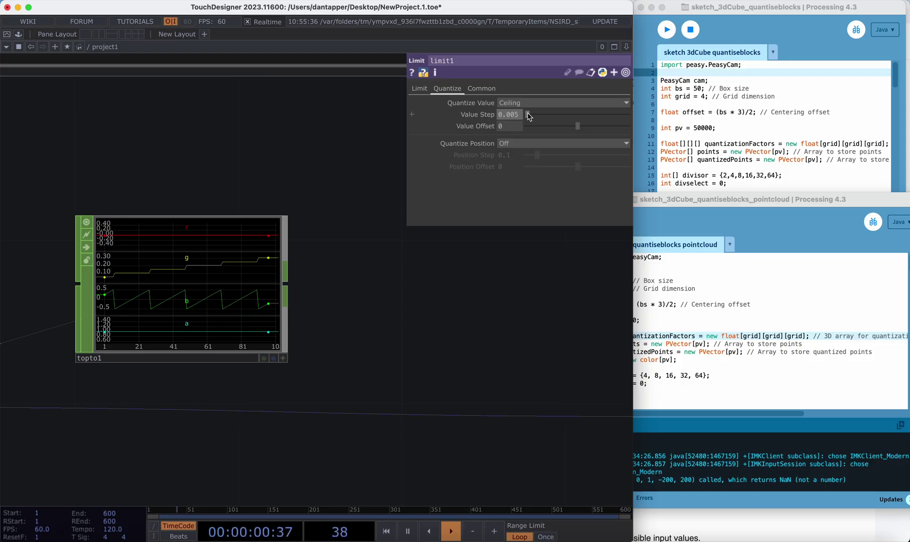
pyautogui.moveTo(529, 116); pyautogui.dragTo(557, 116)
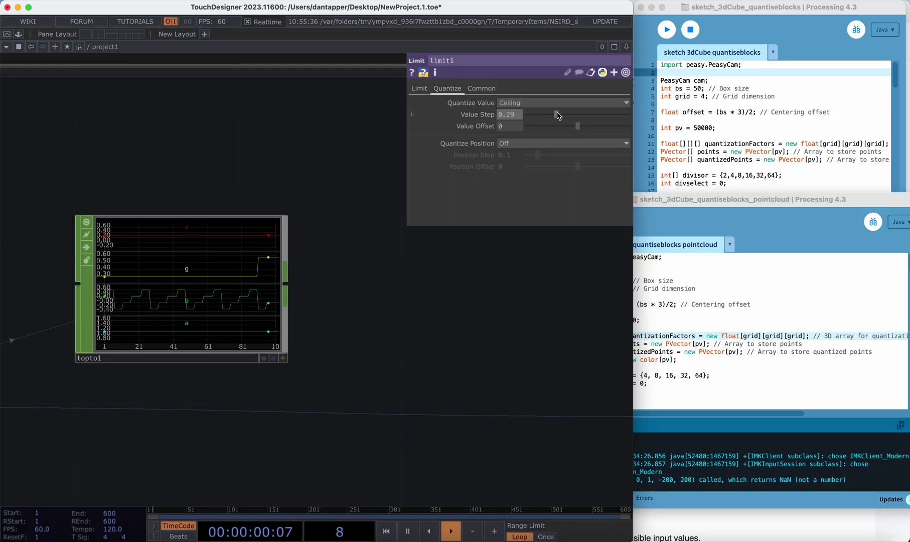
# Set limit1's quantize Value Step to 1.
pyautogui.click(517, 121)
pyautogui.write('1')
pyautogui.press('Return')
# Set limit1's quantize Value Step to 0.181 while watching the null2 point cloud.
pyautogui.scroll(-3, 403, 270)
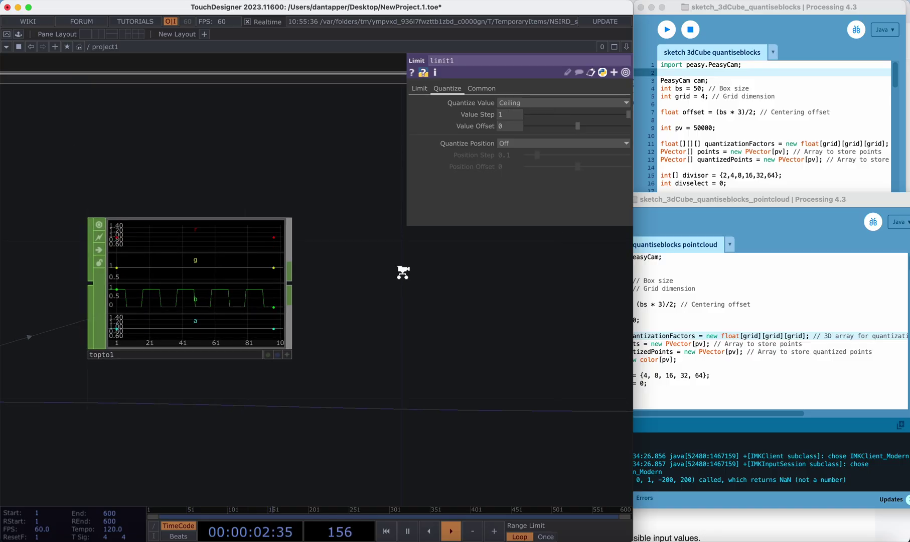
pyautogui.moveTo(452, 301); pyautogui.dragTo(204, 308)
pyautogui.scroll(-3, 213, 306)
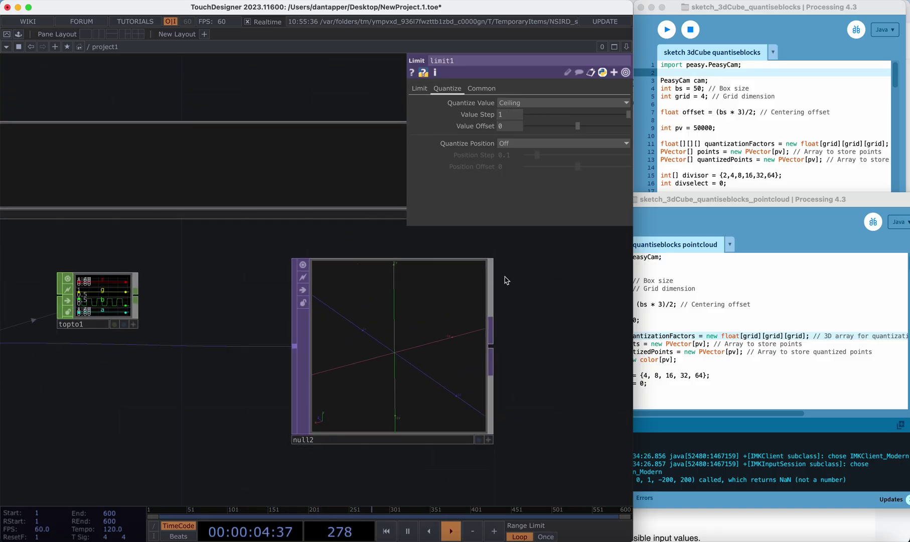
pyautogui.moveTo(538, 119)
pyautogui.mouseDown()
pyautogui.moveTo(570, 117)
pyautogui.moveTo(547, 117)
pyautogui.mouseUp()
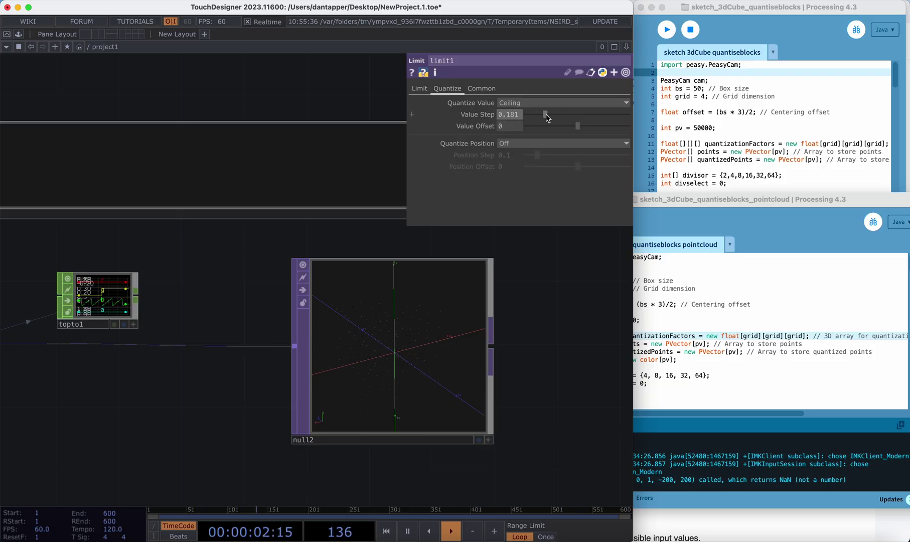
# Open the glsl1_pixel shader code for editing and enlarge the editor window to show the whole shader.
pyautogui.scroll(-5, 536, 238)
pyautogui.moveTo(461, 345); pyautogui.dragTo(383, 410)
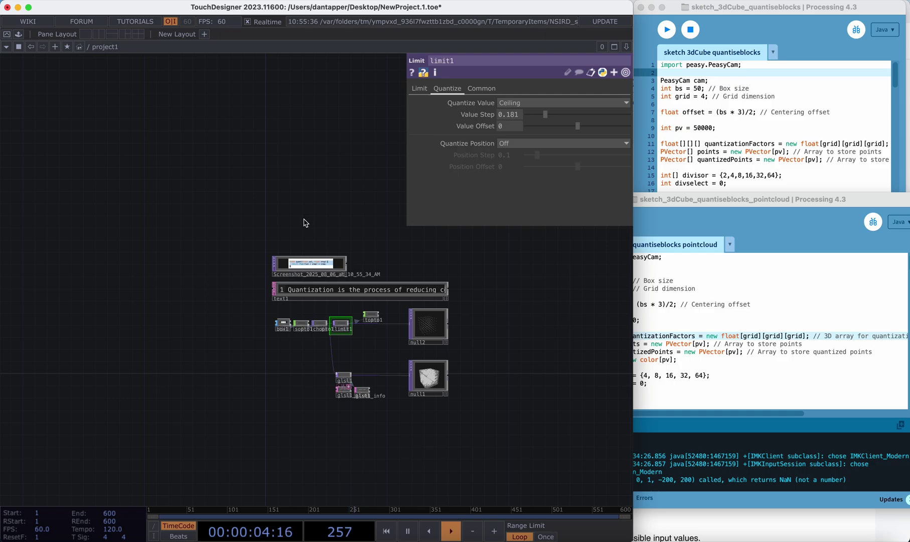
pyautogui.scroll(5, 291, 226)
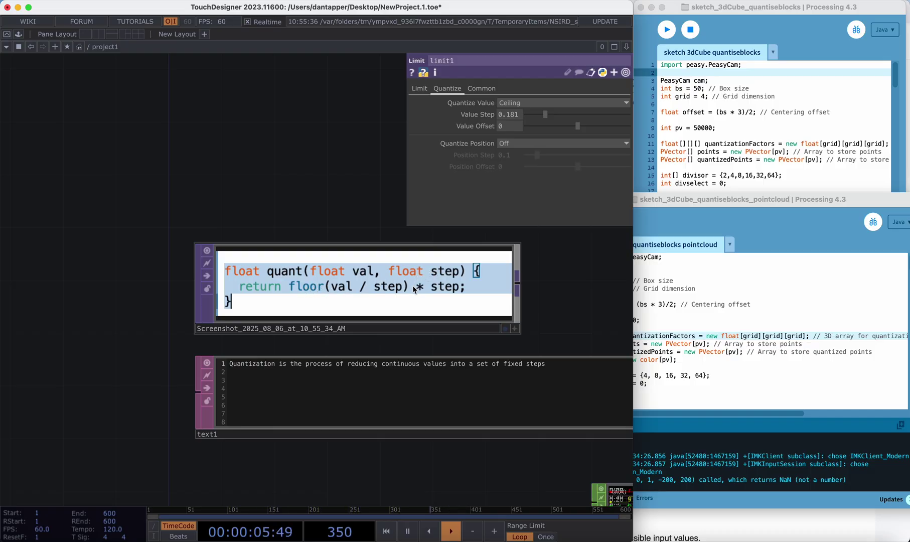
pyautogui.scroll(-5, 436, 301)
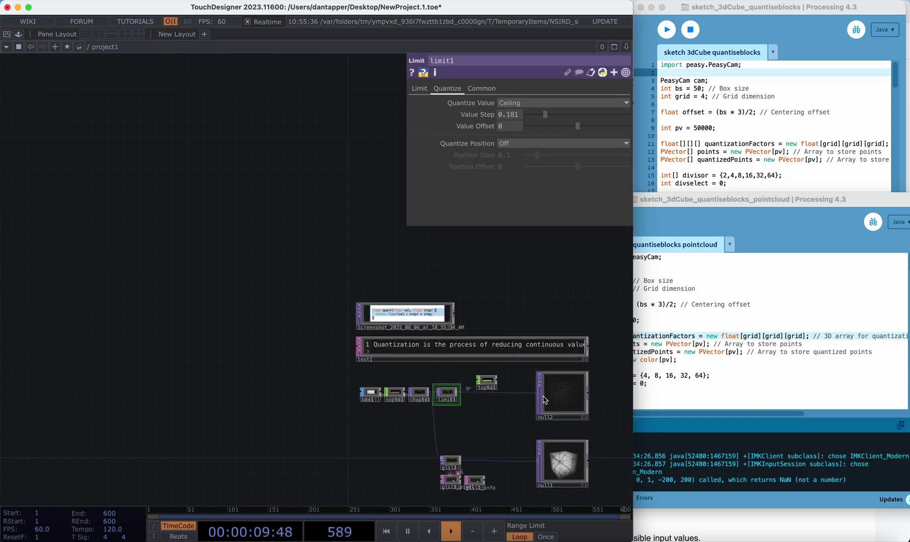
pyautogui.scroll(5, 451, 398)
pyautogui.scroll(2, 365, 403)
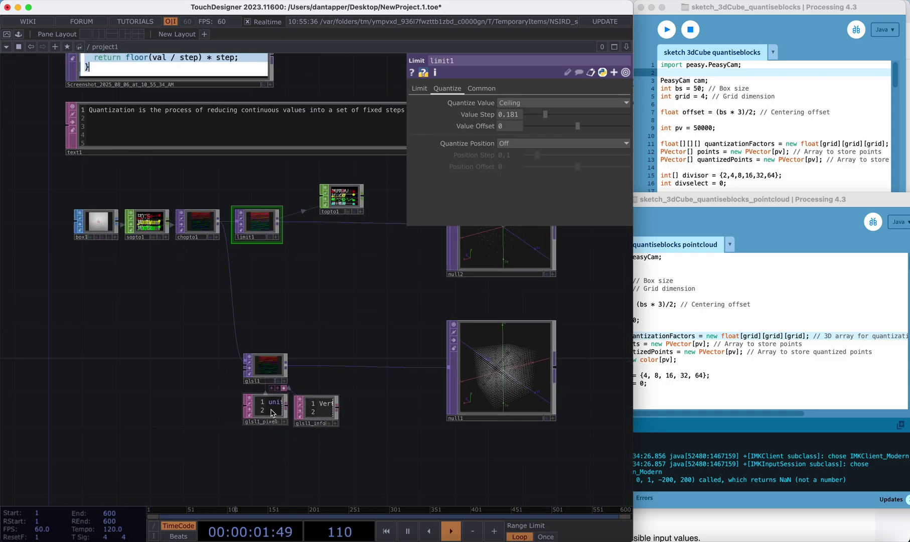
pyautogui.rightClick(274, 407)
pyautogui.click(301, 404)
pyautogui.moveTo(279, 168); pyautogui.dragTo(258, 133)
pyautogui.moveTo(582, 349); pyautogui.dragTo(579, 448)
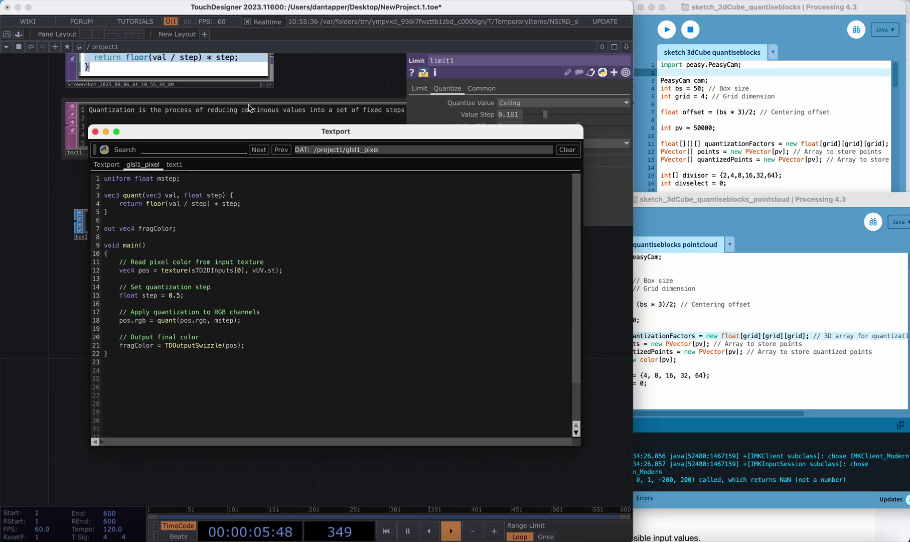
# Delete the "Set quantization step" comment and the "float step = 0.5;" line from the shader, and close the editor.
pyautogui.moveTo(144, 214); pyautogui.dragTo(100, 196)
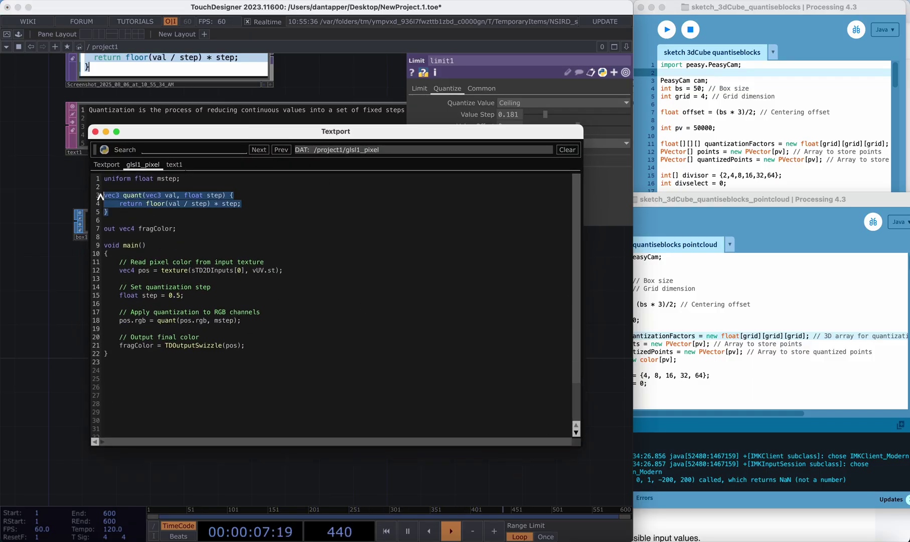
pyautogui.click(197, 236)
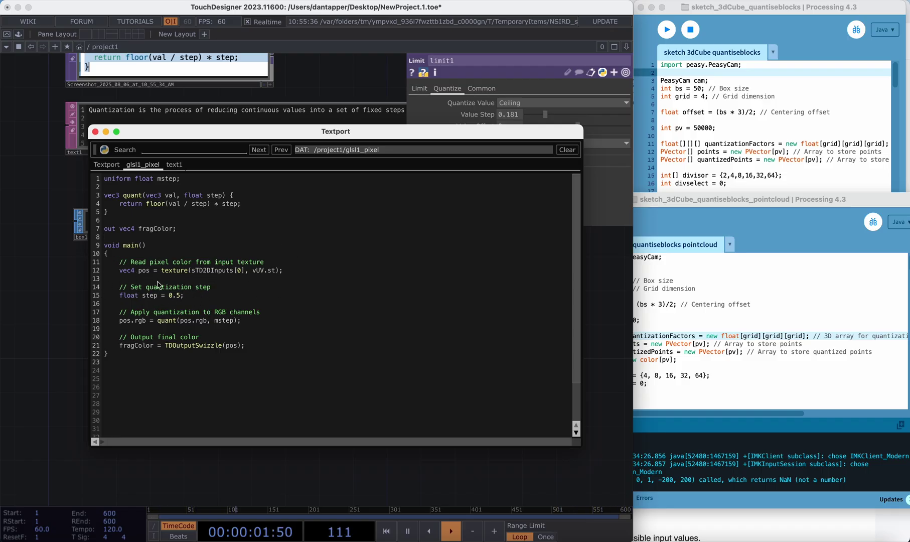
pyautogui.moveTo(119, 286); pyautogui.dragTo(224, 296)
pyautogui.press('BackSpace')
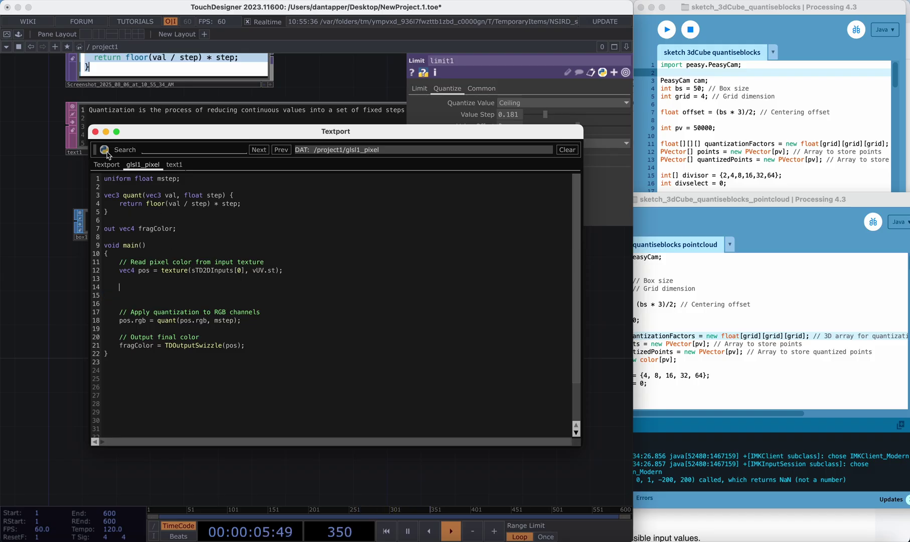
pyautogui.click(95, 131)
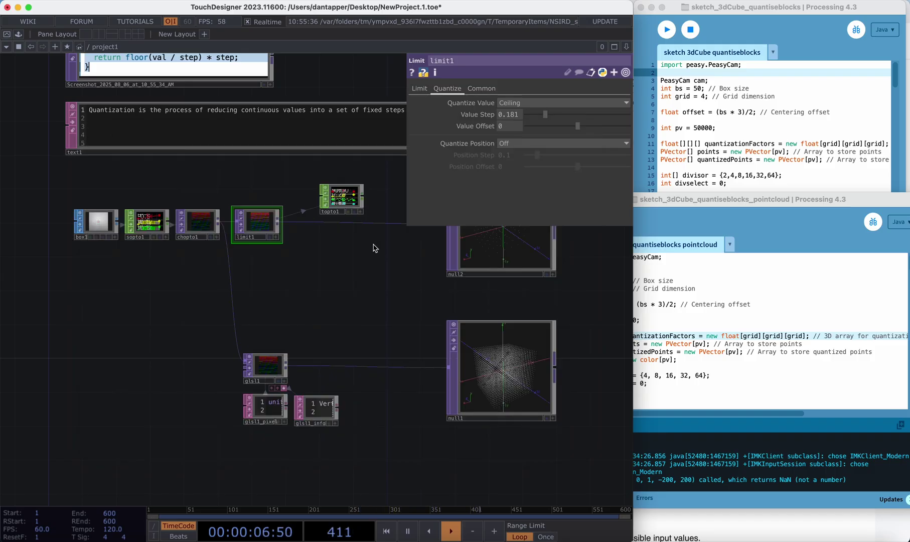
# Set the first value of glsl1's mstep vector to 0.1, and raise it to 0.2 to coarsen the null1 point cloud.
pyautogui.click(266, 368)
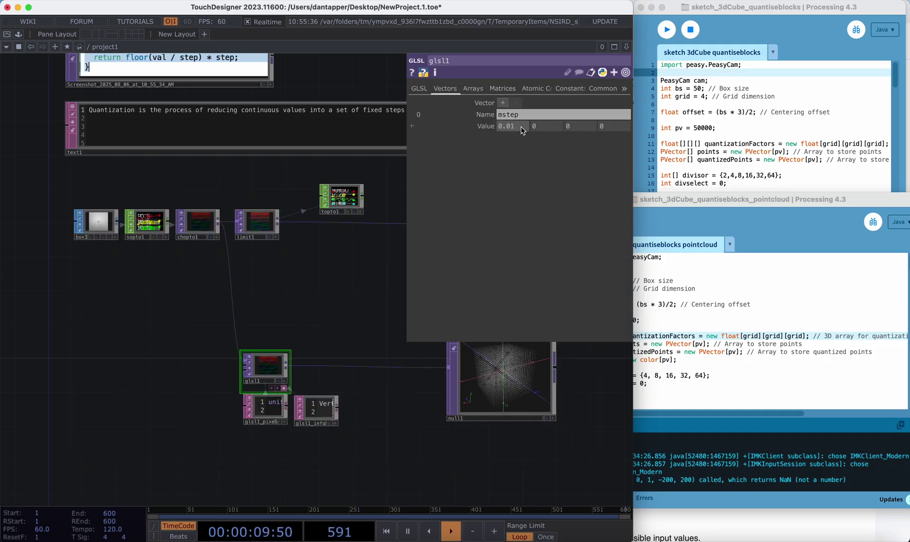
pyautogui.moveTo(247, 339); pyautogui.dragTo(118, 413)
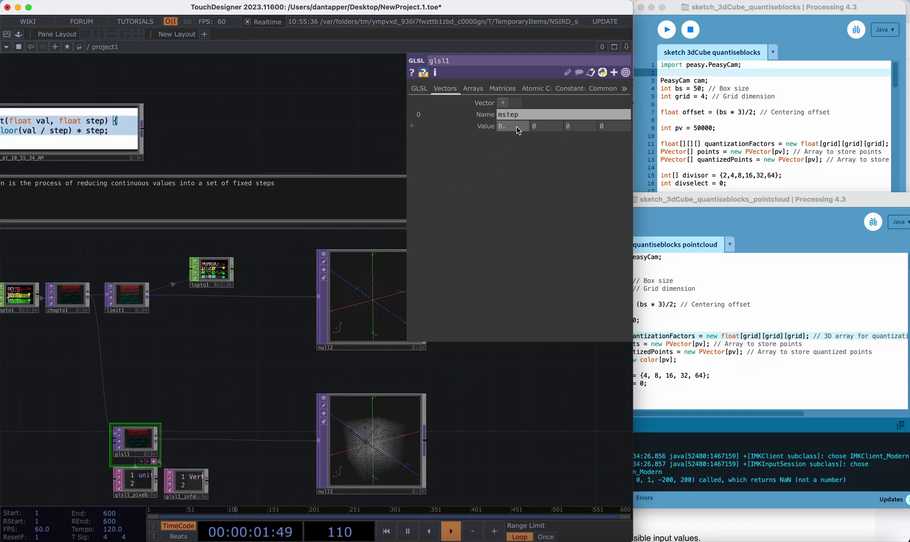
pyautogui.write('1')
pyautogui.press('Return')
pyautogui.moveTo(512, 126); pyautogui.dragTo(512, 106, button='middle')
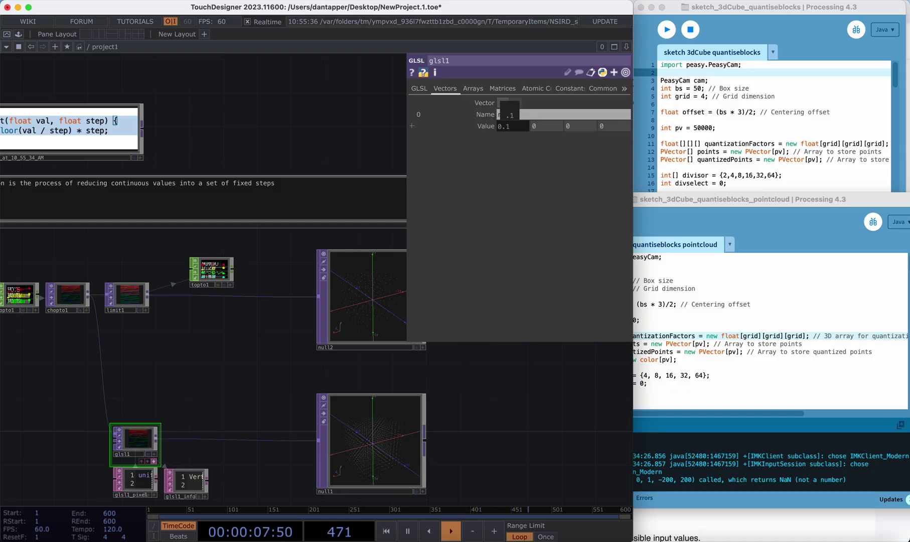
pyautogui.moveTo(509, 115)
pyautogui.mouseDown(button='middle')
pyautogui.moveTo(513, 128)
pyautogui.moveTo(521, 112)
pyautogui.mouseUp(button='middle')
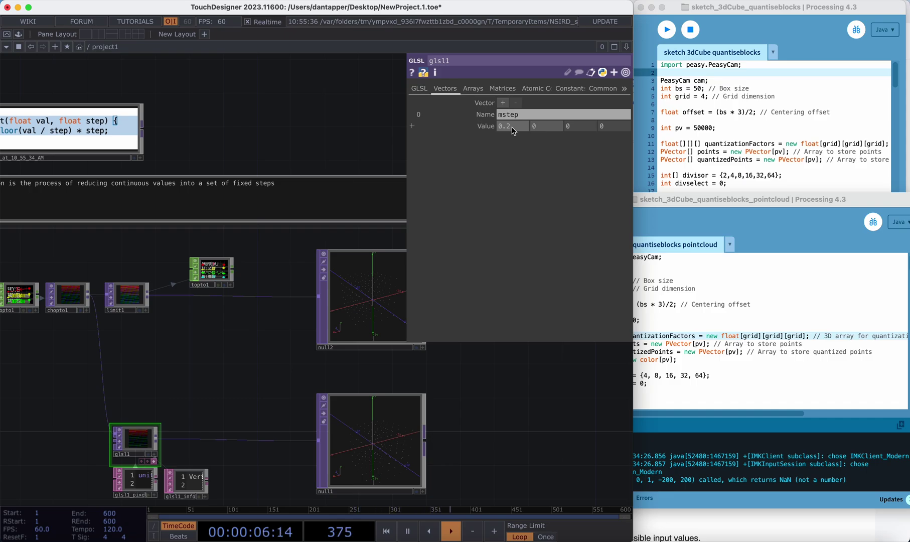
# Switch to Processing, run the sketch_3dCube_quantiseblocks_pointcloud sketch, and examine its quantized point cloud from several angles before closing the preview.
pyautogui.click(723, 340)
pyautogui.click(588, 223)
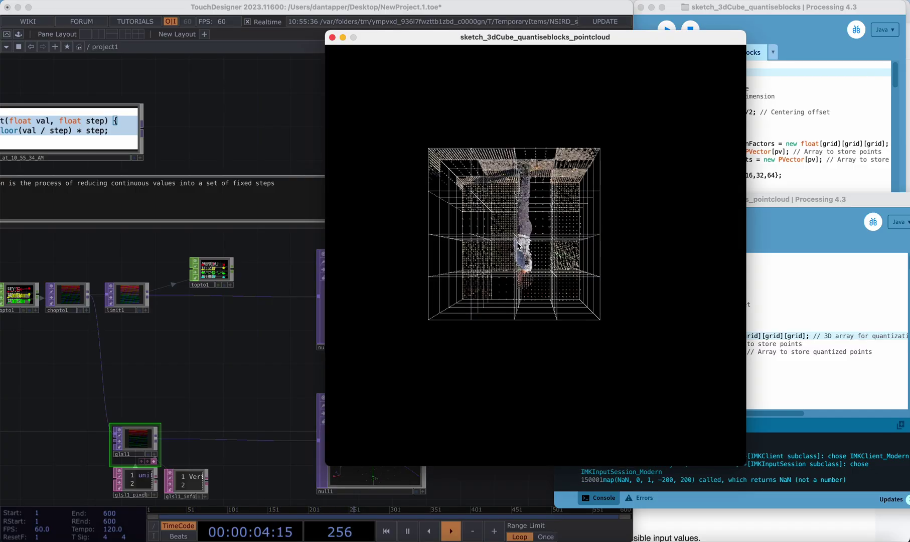
pyautogui.moveTo(517, 243); pyautogui.dragTo(441, 259)
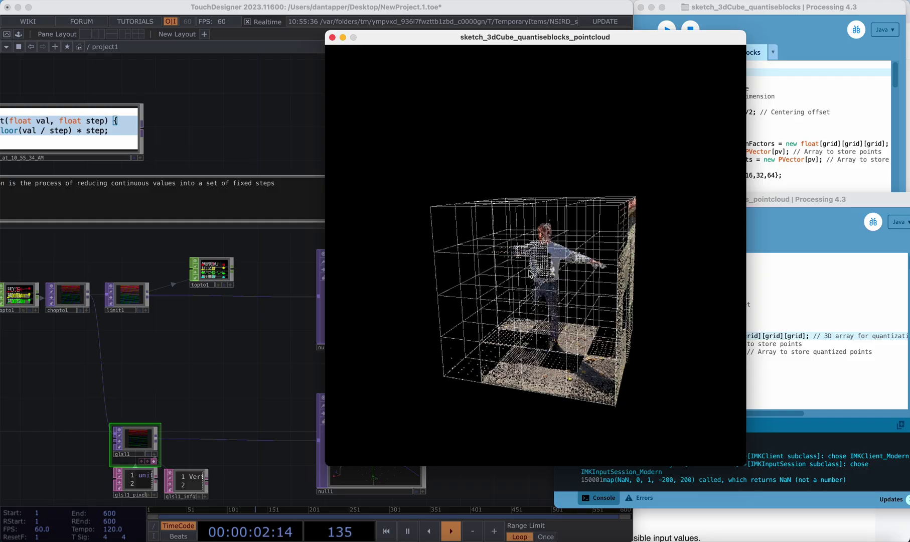
pyautogui.scroll(-8, 530, 269)
pyautogui.scroll(10, 530, 269)
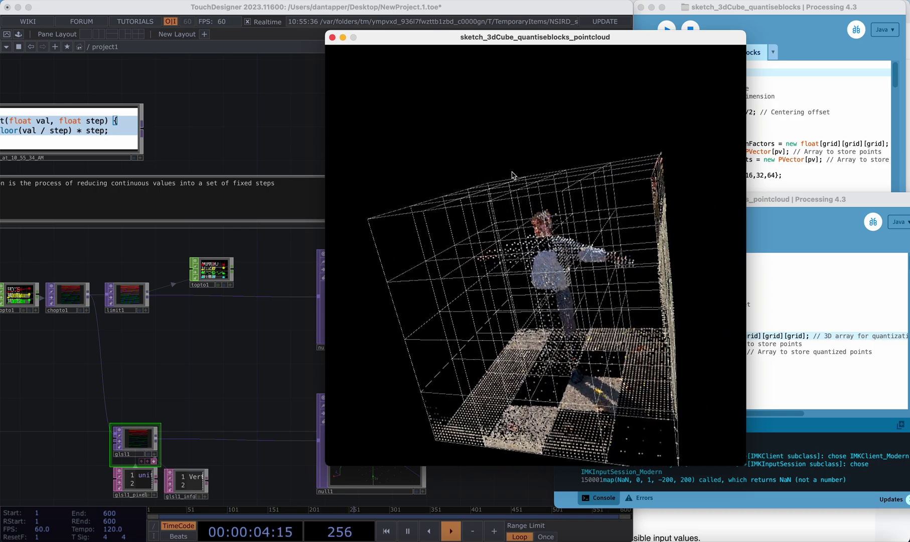
pyautogui.click(332, 37)
# Review the variable declarations in the sketch_3dCube_quantiseblocks code and close the sketch_3dCube_quantiseblocks_pointcloud editor.
pyautogui.click(691, 129)
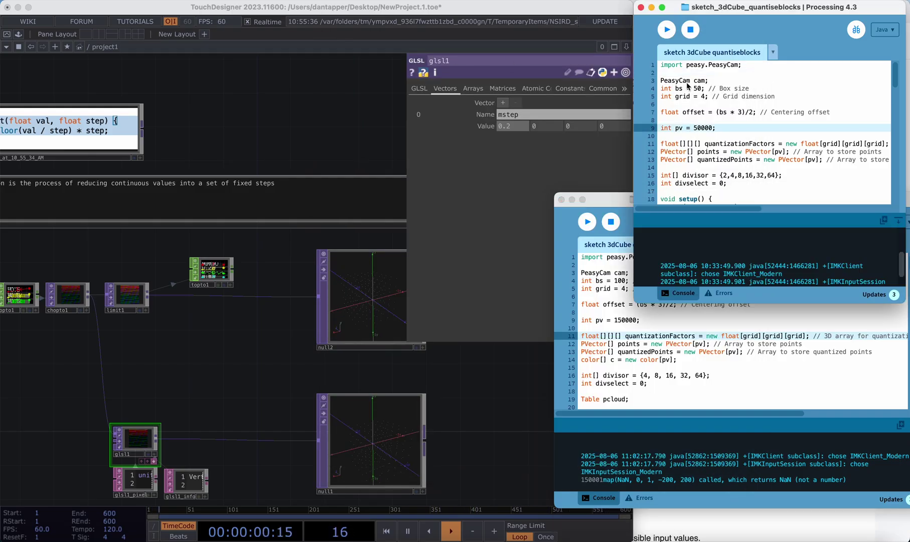
pyautogui.scroll(-2, 710, 124)
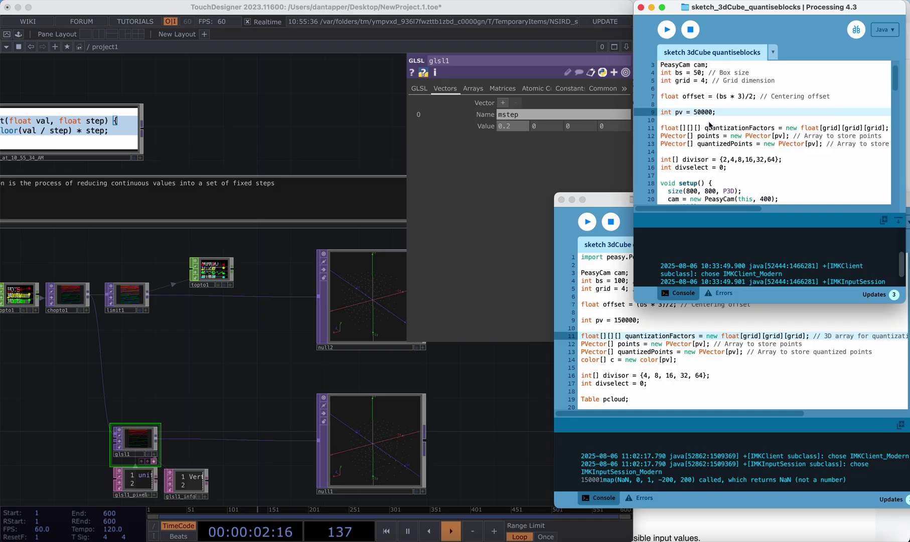
pyautogui.click(606, 296)
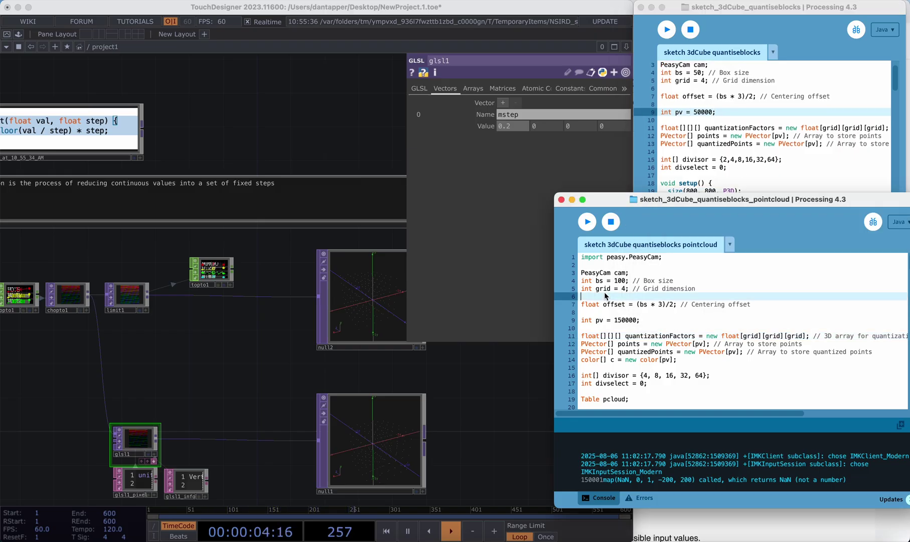
pyautogui.click(561, 200)
# Bring the quantised_noise_grid sketch to the front and read through its quant function and Agent class.
pyautogui.hotkey('ctrl', 'Up')
pyautogui.click(746, 258)
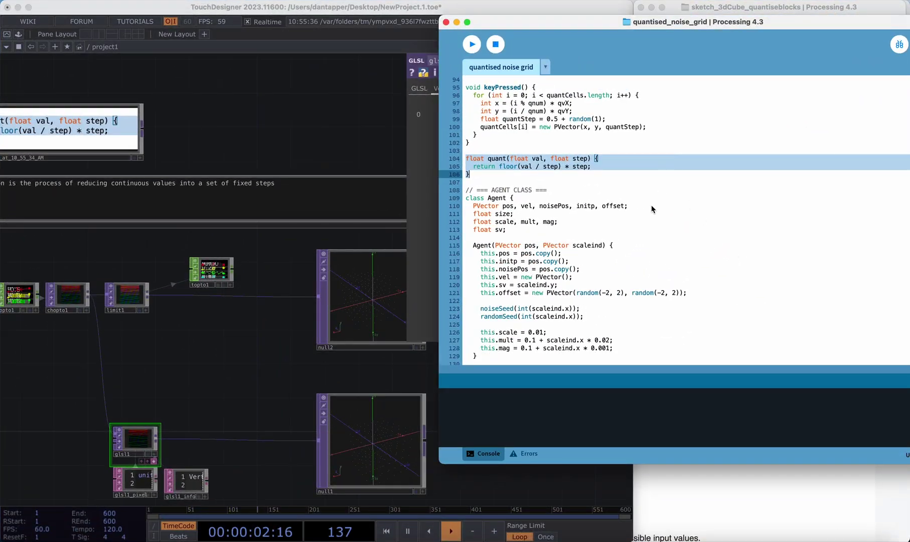
pyautogui.scroll(-10, 652, 205)
pyautogui.scroll(8, 651, 205)
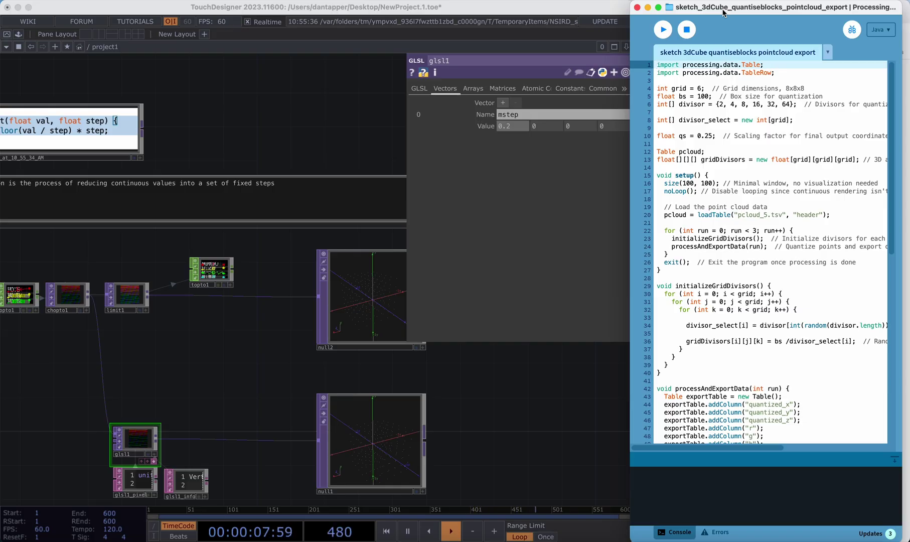
# Read the pointcloud_export sketch down to its quantizing and CSV-saving code, and reveal its sketch folder in Finder.
pyautogui.scroll(-10, 765, 145)
pyautogui.click(766, 143)
pyautogui.press('super+k')
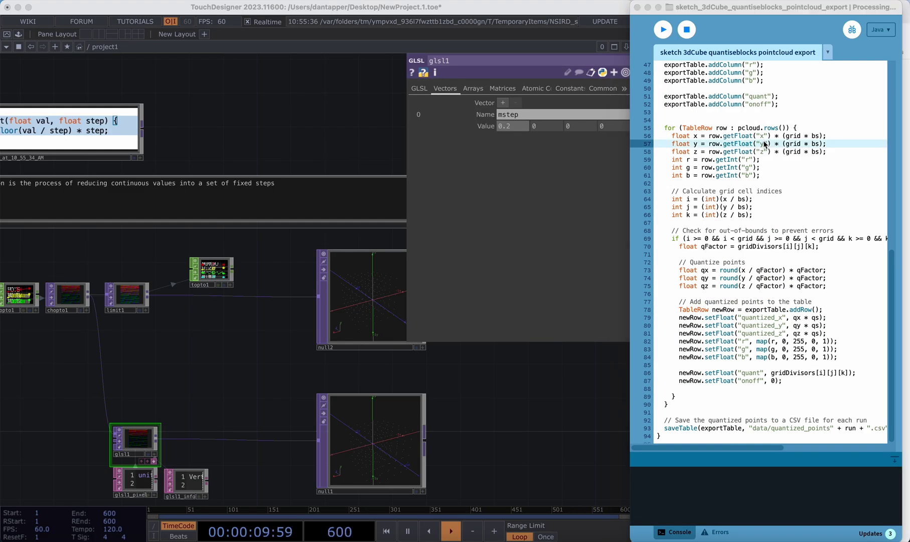
# Preview the pcloud_1.tsv point data and the next three files in the folder, and close the preview.
pyautogui.click(476, 147)
pyautogui.press('space')
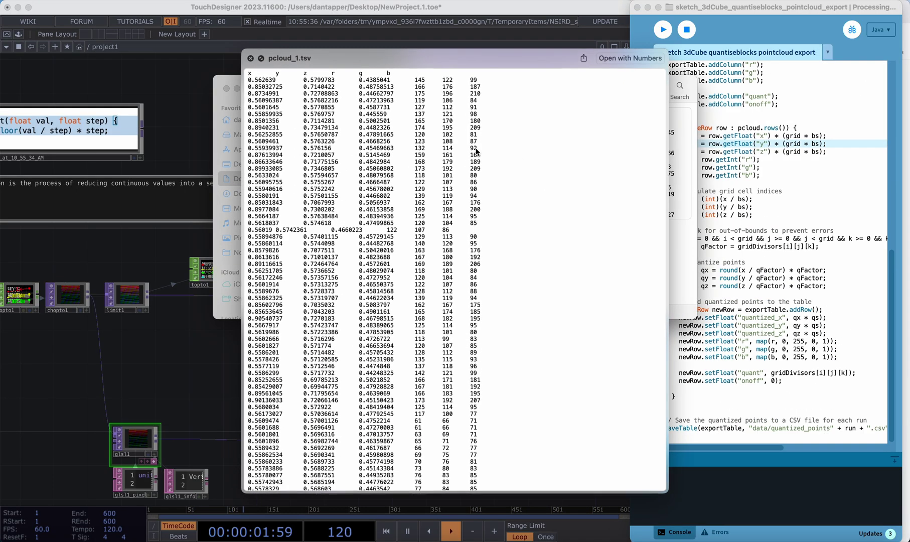
pyautogui.press('Down')
pyautogui.press('Down')
pyautogui.press('Down')
pyautogui.press('space')
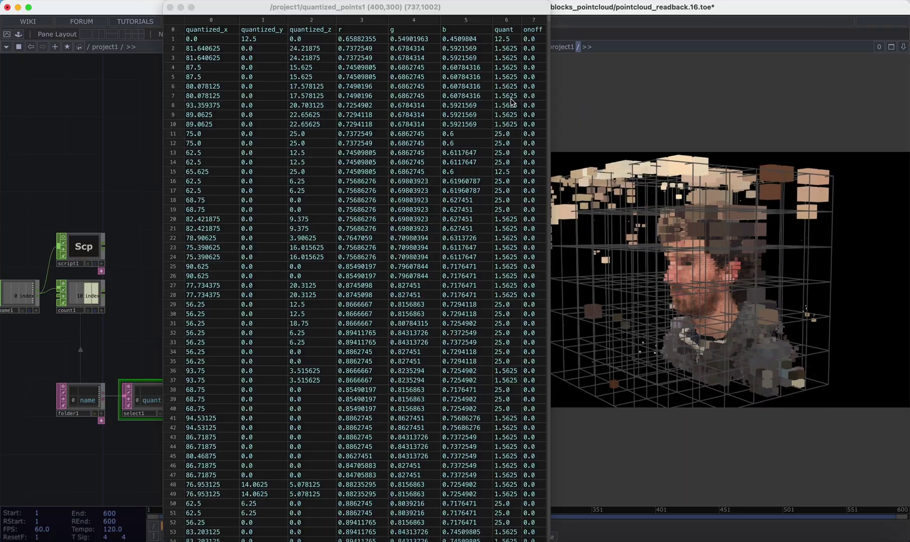
# In the pointcloud_readback project in TouchDesigner, close the quantized_points1 table viewer and show the folder1 DAT's parameters.
pyautogui.click(170, 7)
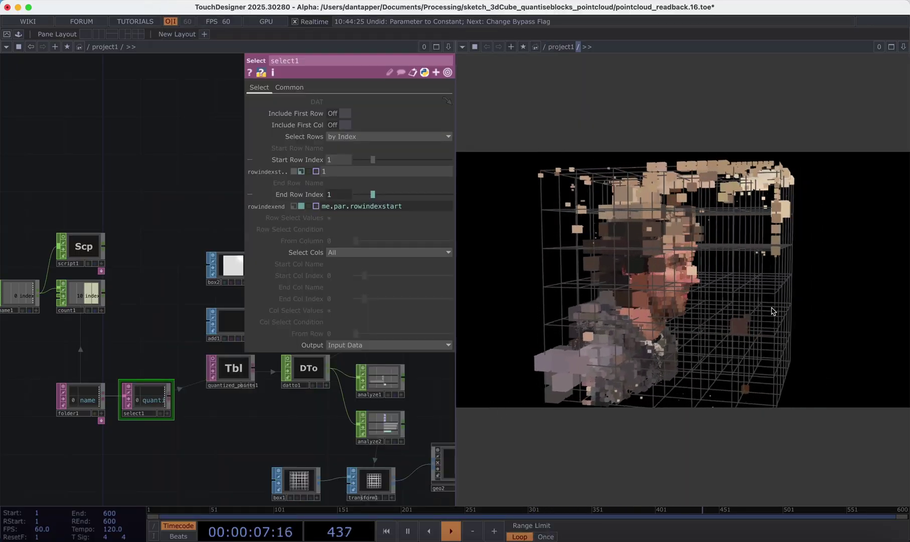
pyautogui.click(83, 400)
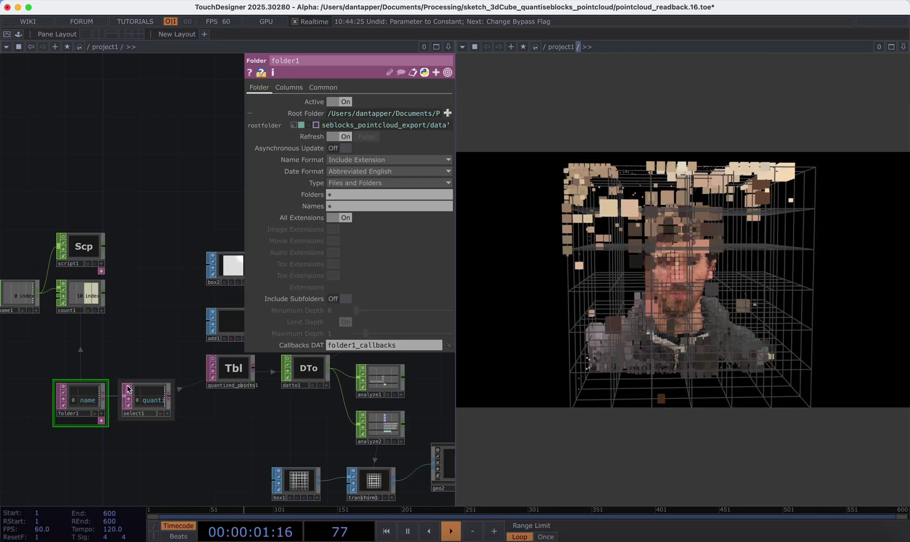
# Switch between exported point clouds by setting select1's Start Row Index to 3 and finally to 5.
pyautogui.click(145, 397)
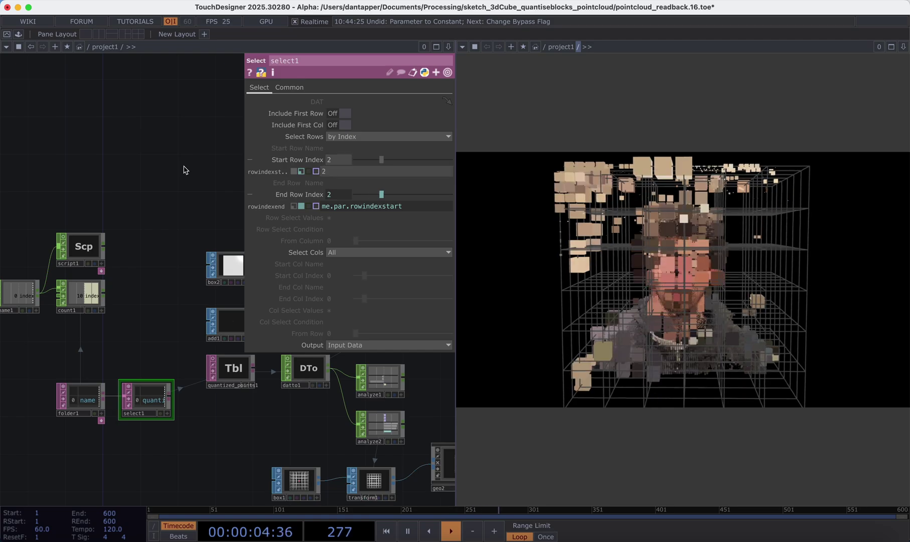
pyautogui.click(341, 160)
pyautogui.write('3')
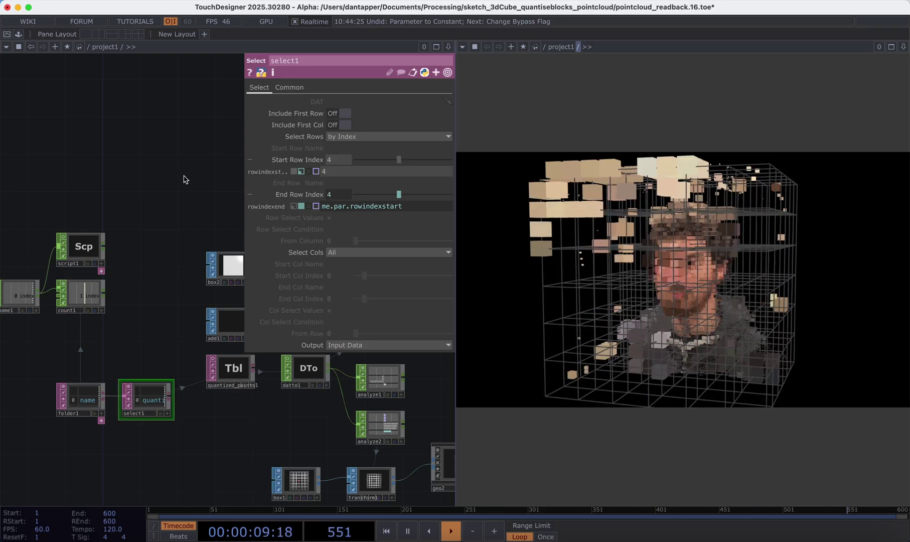
pyautogui.moveTo(333, 162); pyautogui.dragTo(243, 163)
pyautogui.write('5')
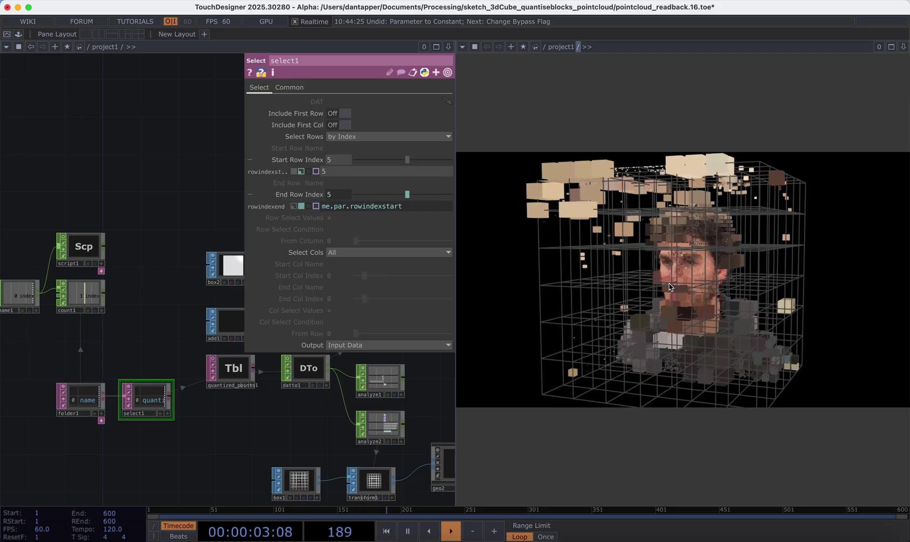
# Examine the rendered voxel portrait up close and from several angles, and reset the camera to the whole cube.
pyautogui.scroll(5, 669, 287)
pyautogui.moveTo(752, 316); pyautogui.dragTo(613, 332)
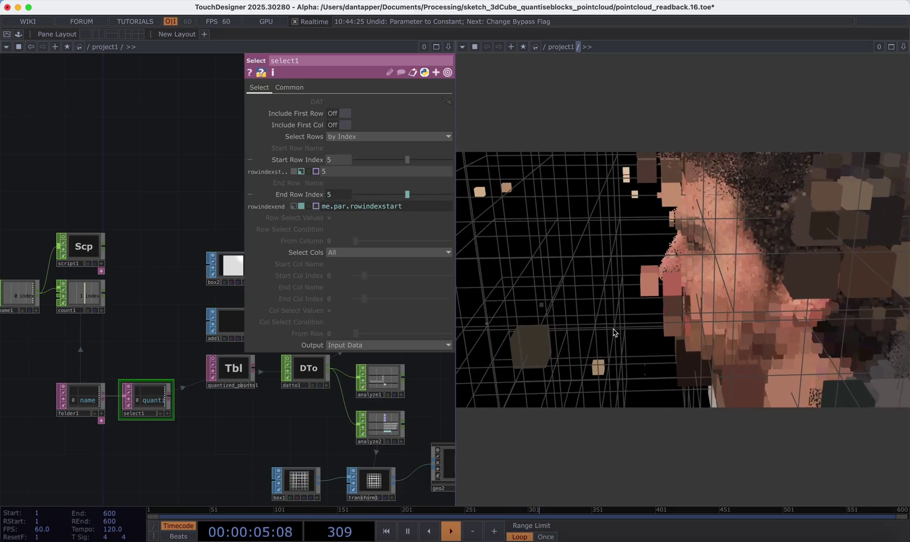
pyautogui.moveTo(825, 309); pyautogui.dragTo(661, 295)
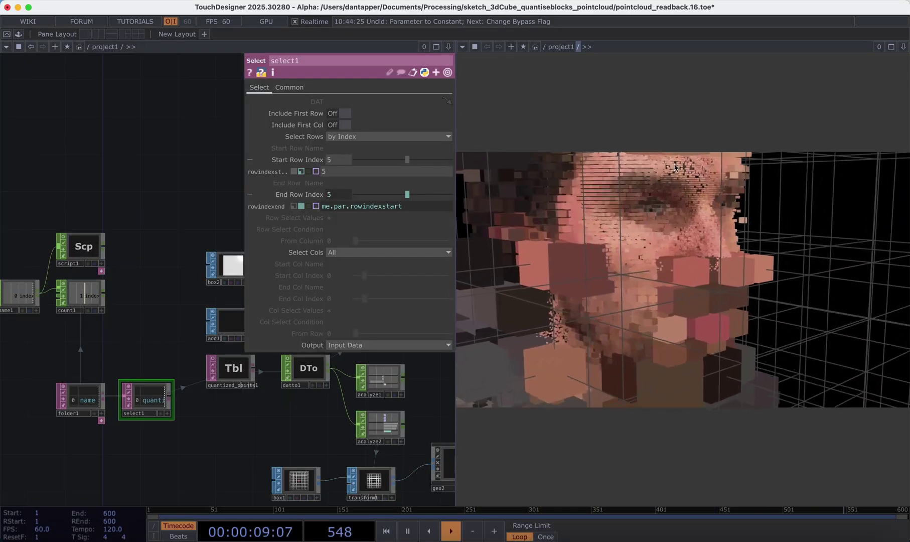
pyautogui.press('h')
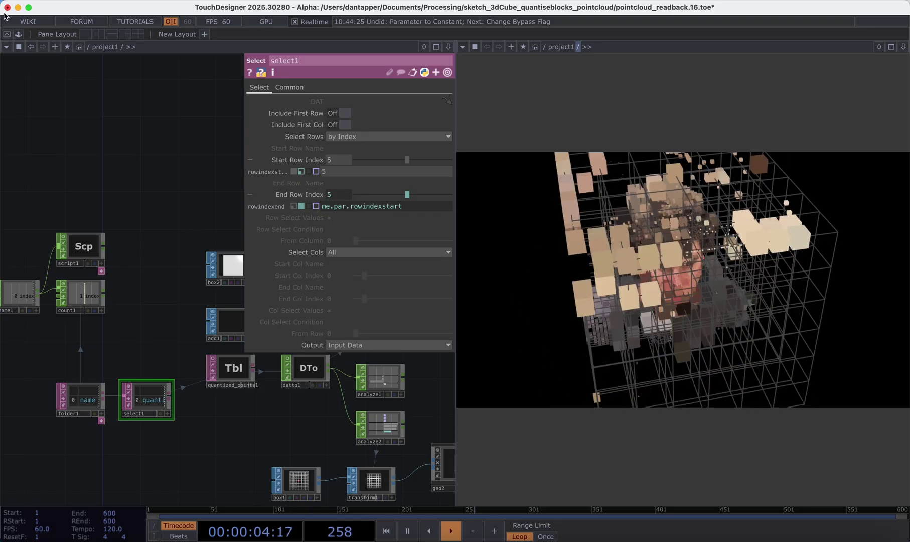
# Quit the pointcloud_readback.16.toe project without saving it.
pyautogui.press('super+q')
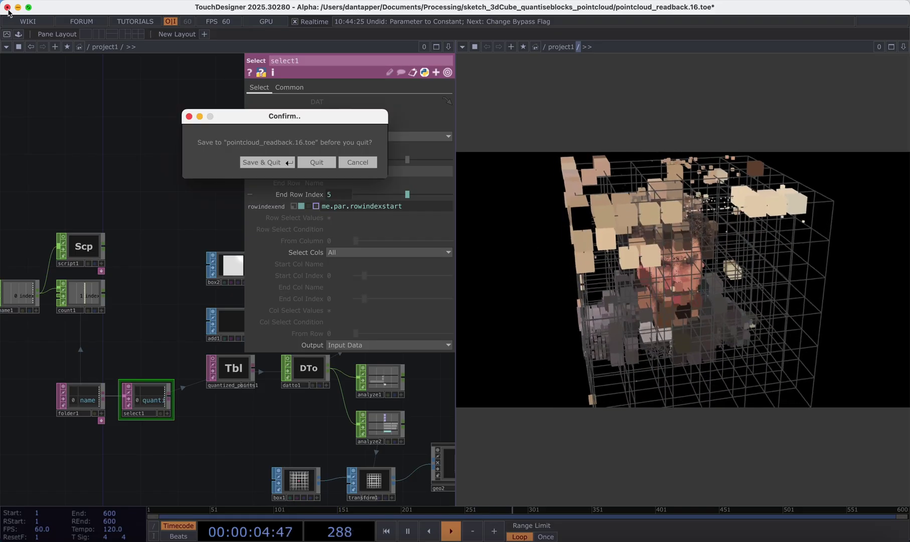
pyautogui.click(313, 162)
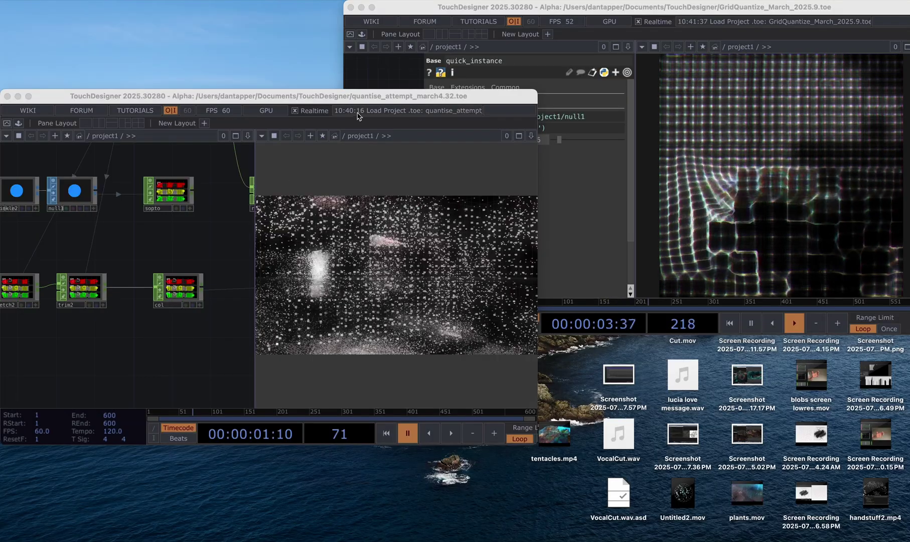
# Maximize the GridQuantize_March_2025.9.toe project window and hide the parameter display so the whole node network shows.
pyautogui.doubleClick(554, 7)
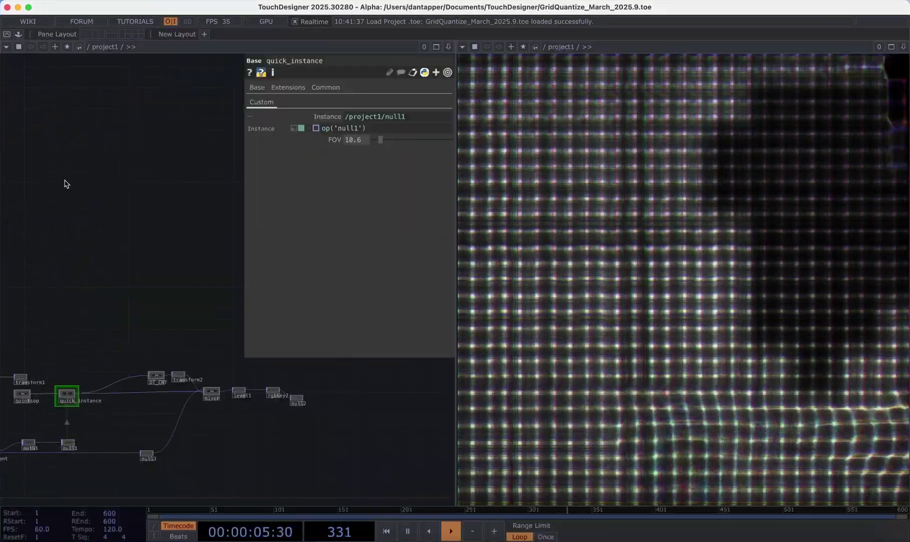
pyautogui.press('p')
pyautogui.moveTo(77, 244); pyautogui.dragTo(296, 181)
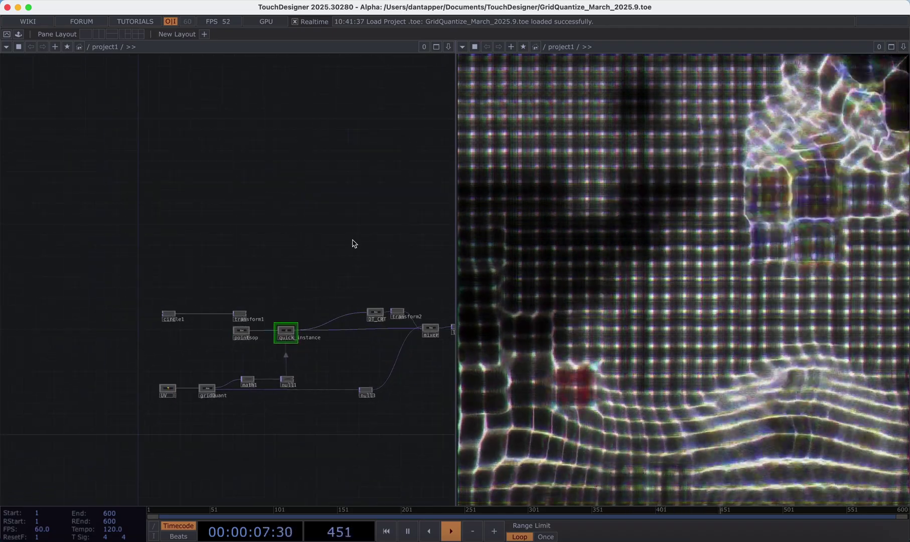
# Examine the network inside the quick_instance component and return to the main project network.
pyautogui.moveTo(338, 374); pyautogui.dragTo(281, 339)
pyautogui.scroll(5, 240, 297)
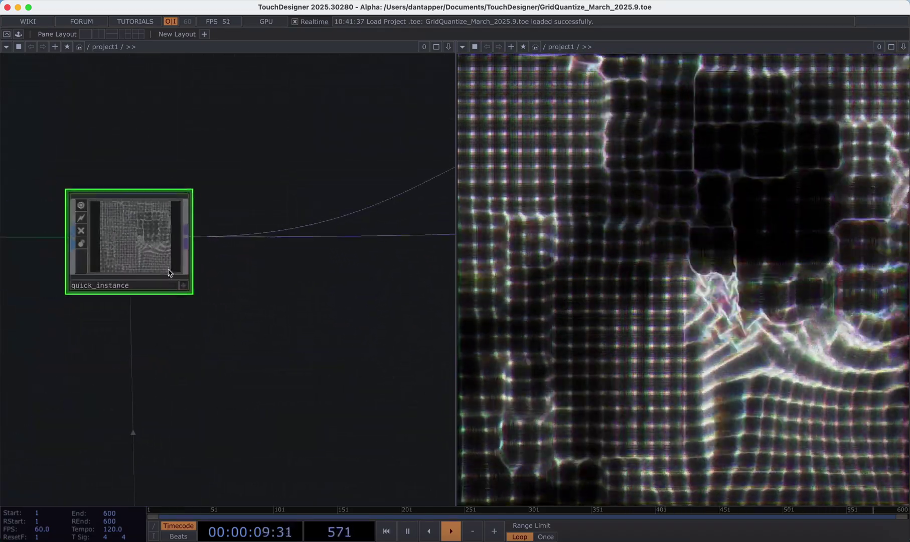
pyautogui.scroll(3, 146, 253)
pyautogui.scroll(4, 192, 383)
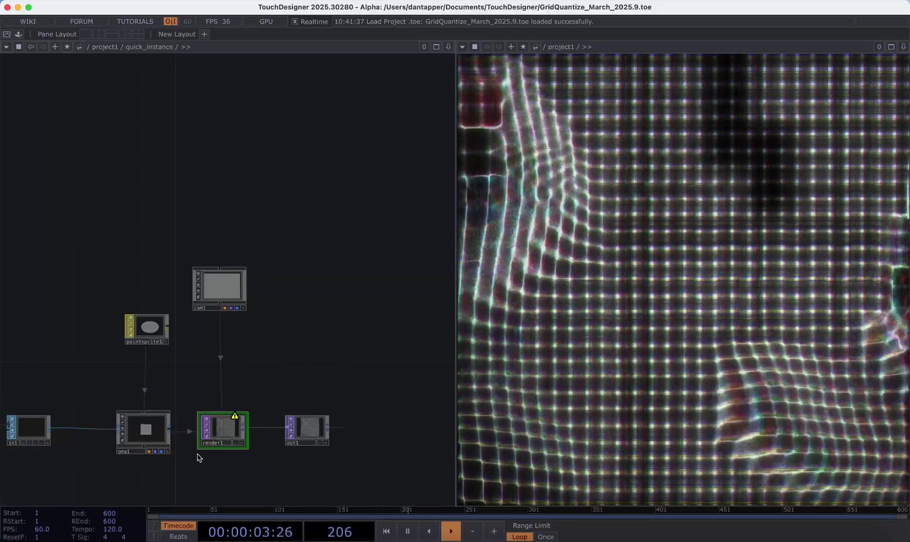
pyautogui.scroll(-4, 291, 445)
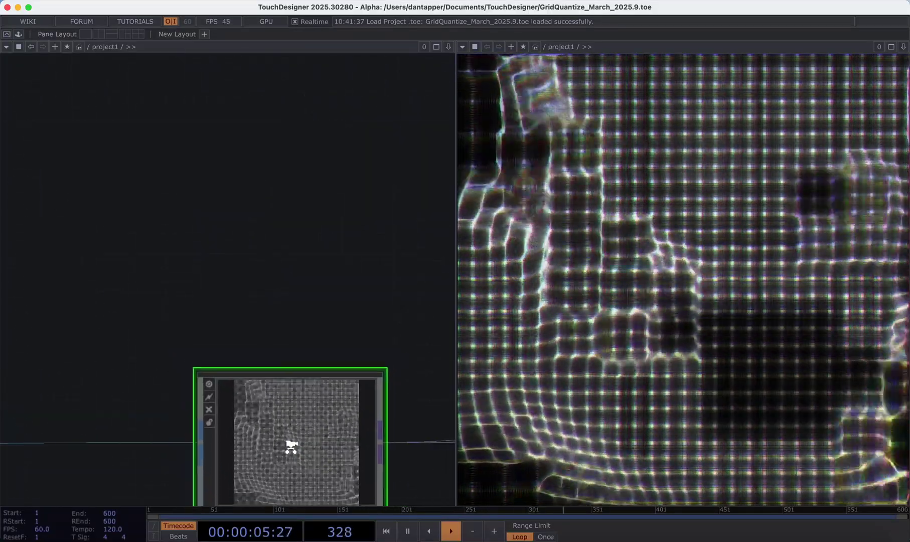
pyautogui.scroll(-3, 291, 445)
pyautogui.moveTo(316, 395); pyautogui.dragTo(191, 350)
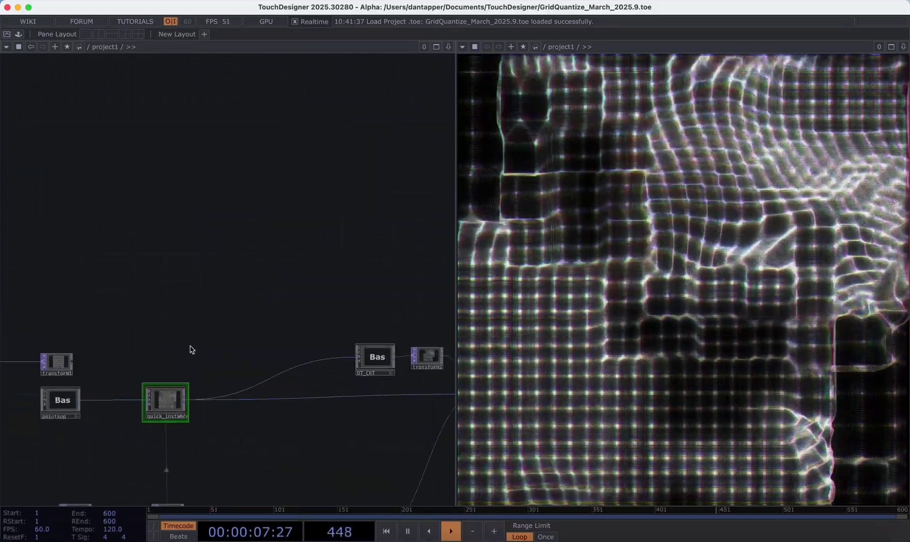
pyautogui.moveTo(323, 288); pyautogui.dragTo(227, 233)
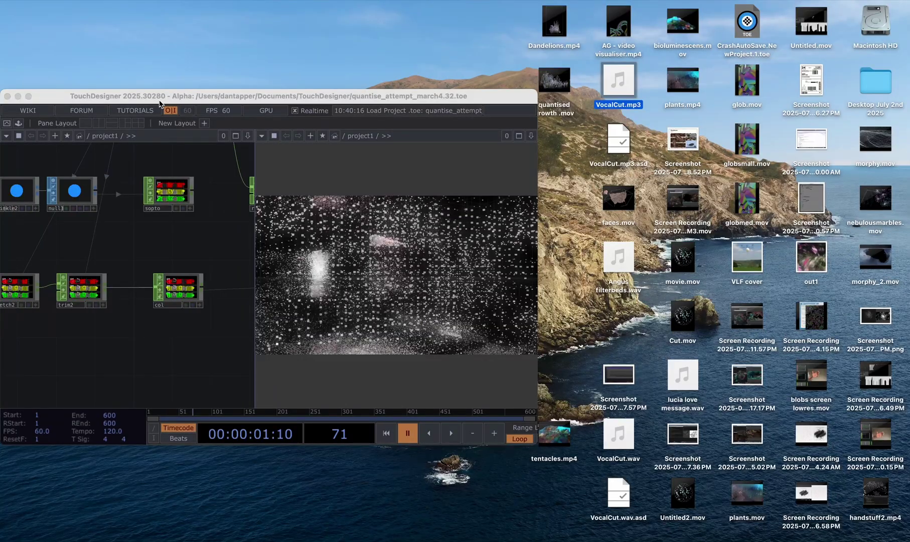
# Maximize the quantise_attempt_march4.32.toe project window and start timeline playback to watch its quantized point cloud.
pyautogui.doubleClick(160, 101)
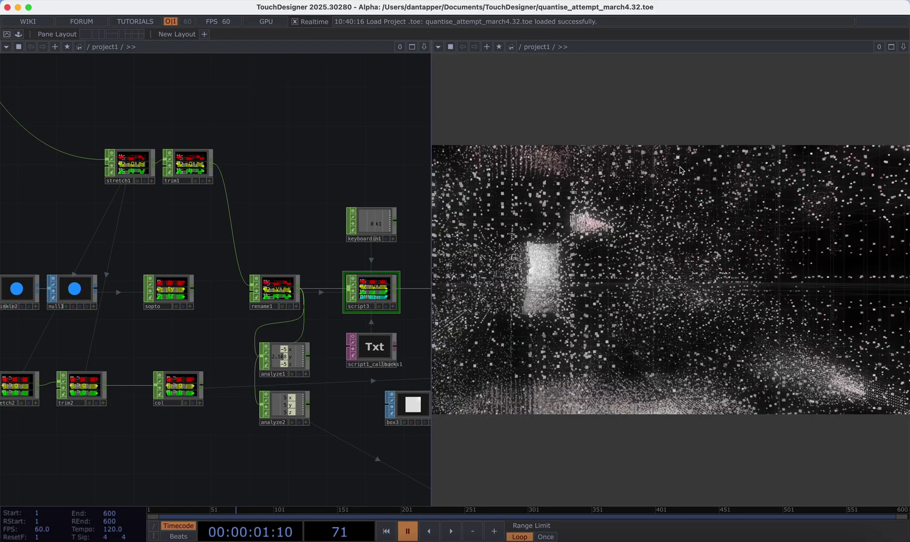
pyautogui.press('space')
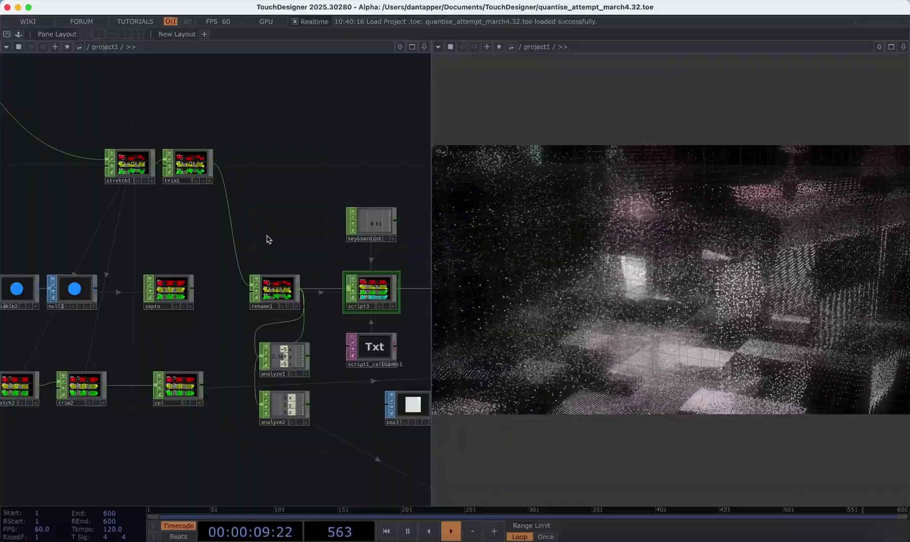
pyautogui.moveTo(267, 239); pyautogui.dragTo(184, 212)
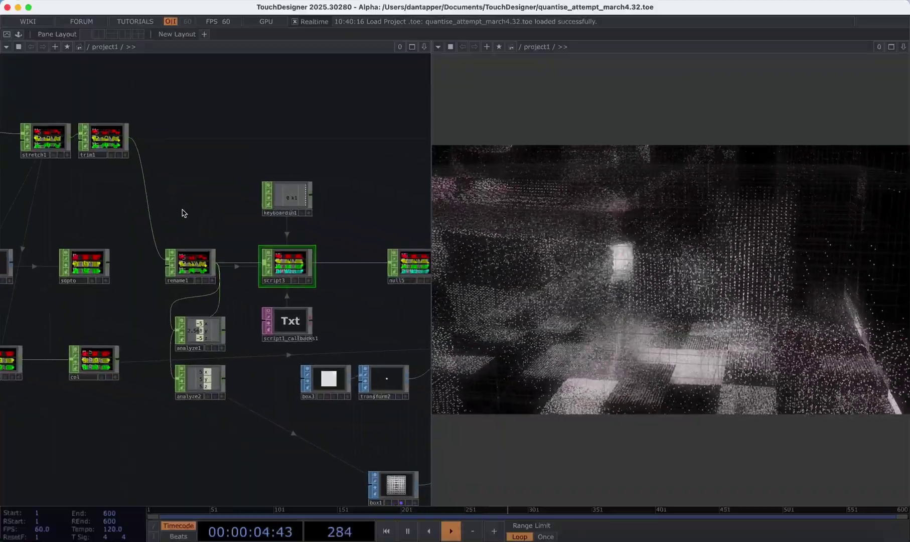
# Read the quantization code in the script1_callbacks DAT down to its end and close its editor.
pyautogui.scroll(3, 291, 266)
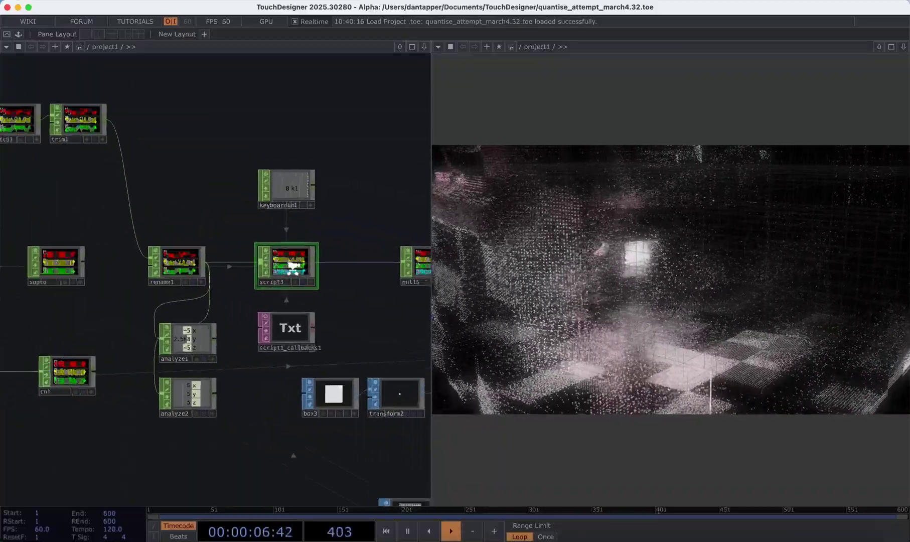
pyautogui.rightClick(257, 358)
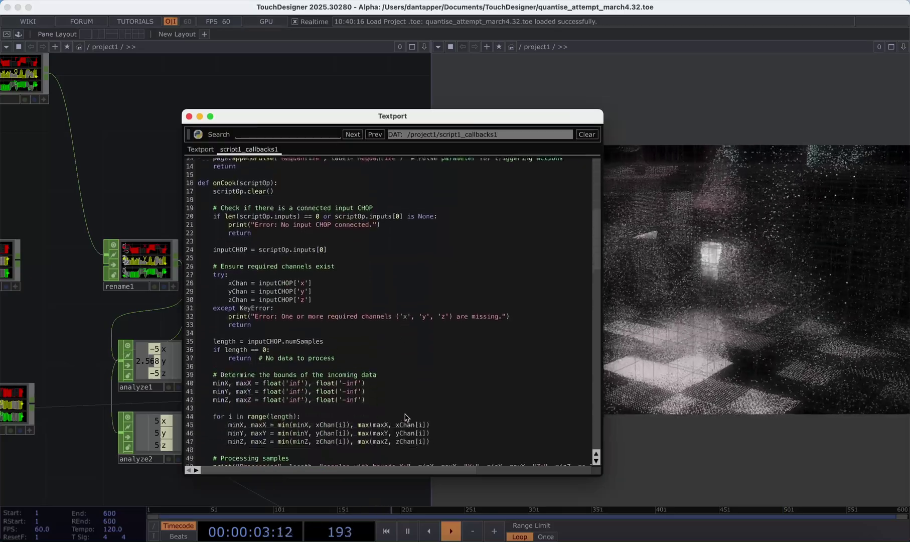
pyautogui.scroll(-10, 404, 416)
pyautogui.scroll(-1, 404, 416)
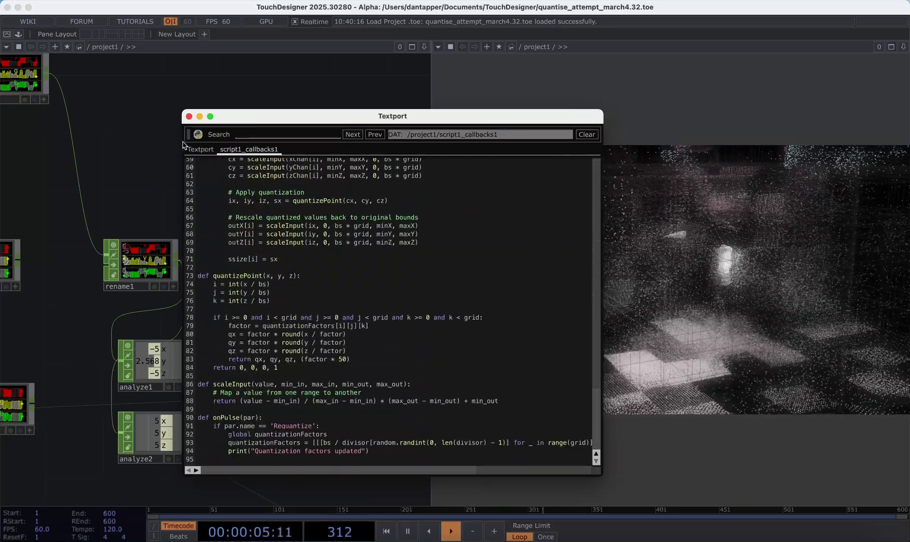
pyautogui.click(190, 116)
pyautogui.scroll(-5, 358, 298)
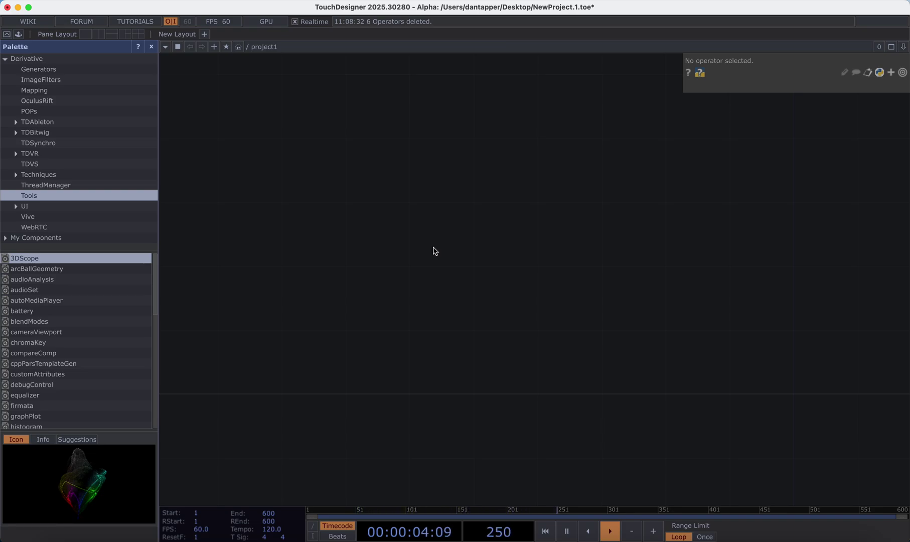
# Add the POP_quantize component from the POPs folder of My Components to the network and close the palette.
pyautogui.click(35, 237)
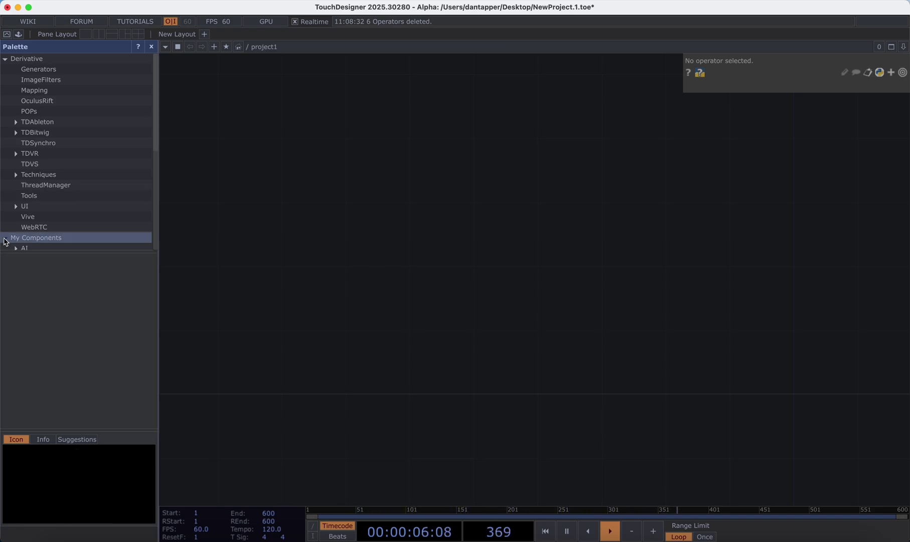
pyautogui.scroll(-8, 95, 217)
pyautogui.click(42, 172)
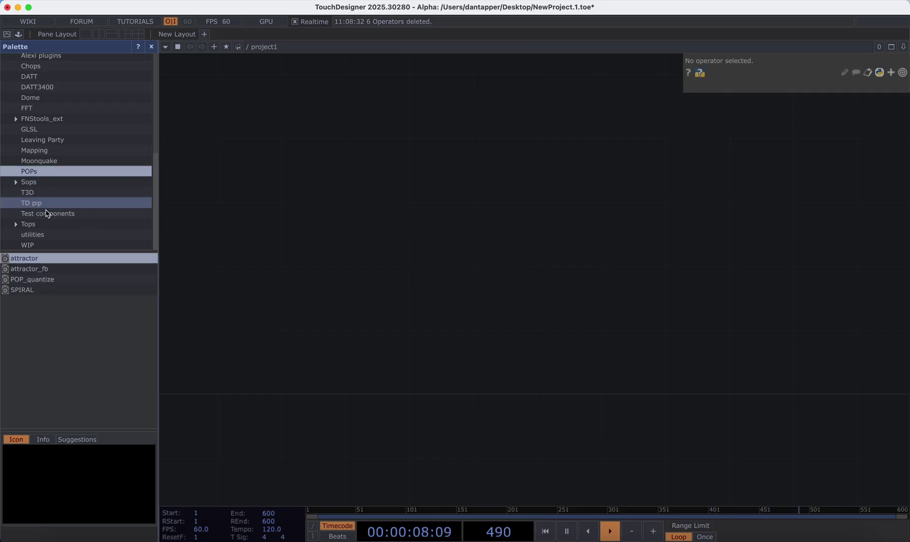
pyautogui.moveTo(33, 281); pyautogui.dragTo(453, 232)
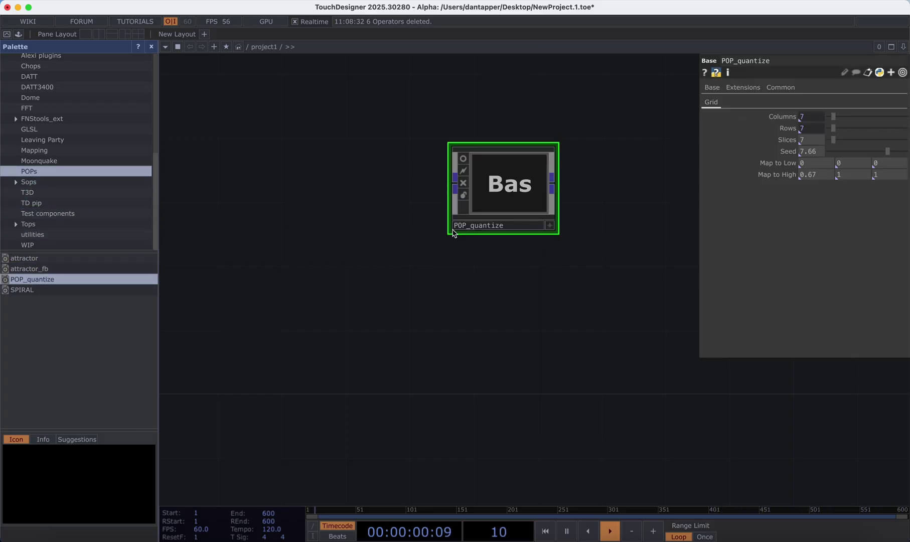
pyautogui.click(151, 46)
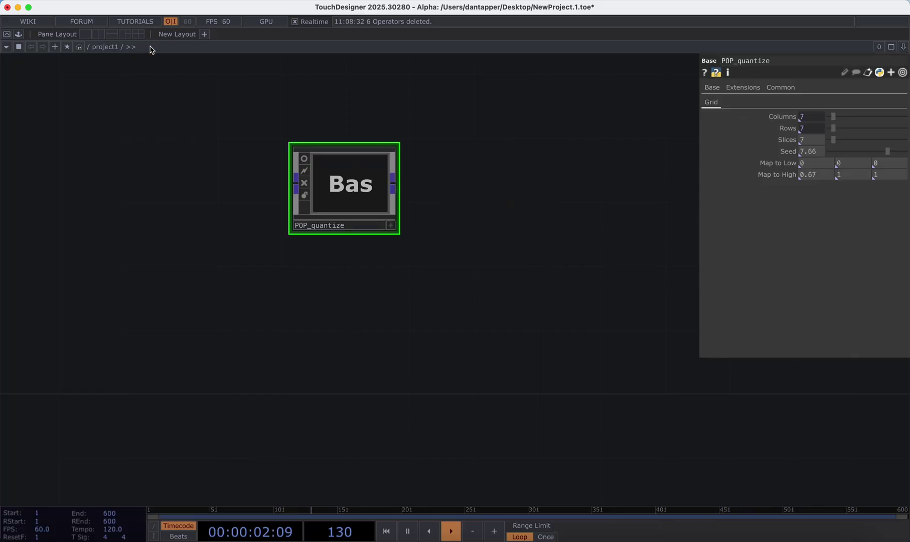
# Examine the network inside the POP_quantize component and return to the project network.
pyautogui.doubleClick(333, 185)
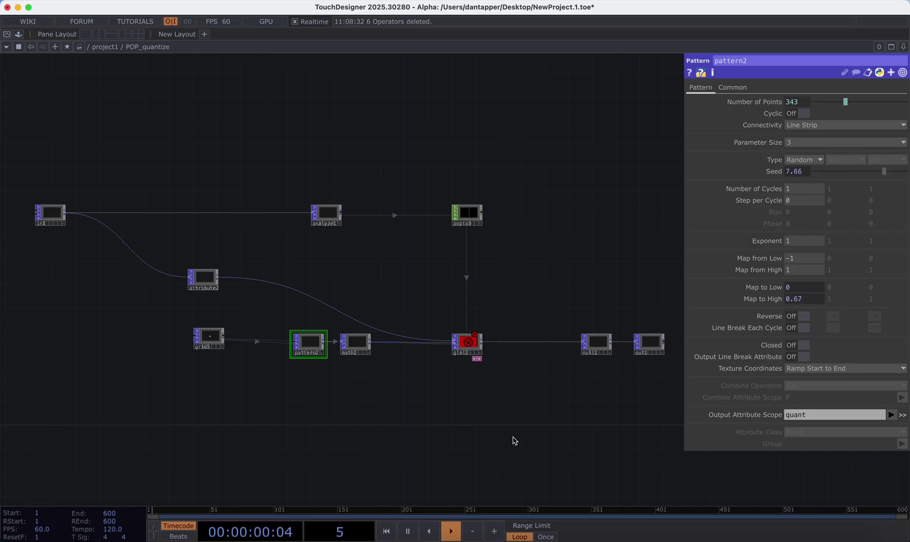
pyautogui.scroll(-5, 513, 440)
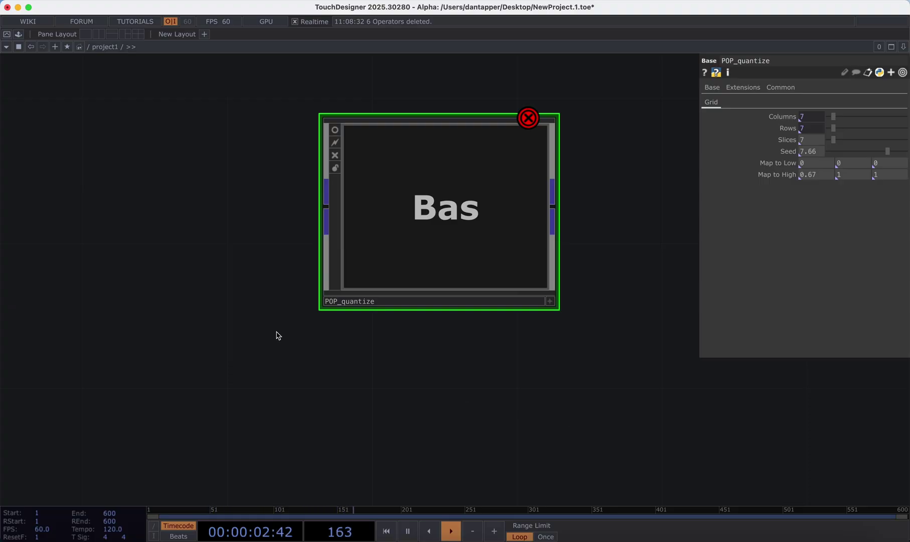
pyautogui.moveTo(409, 195); pyautogui.dragTo(459, 205)
# Add a Point Generator POP before POP_quantize and connect it to the component's first input.
pyautogui.press('Tab')
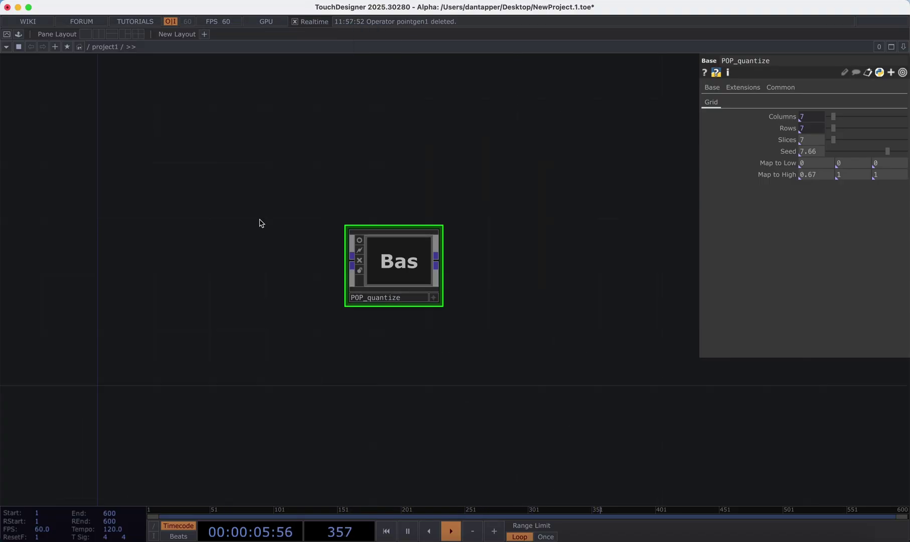
pyautogui.press('Tab')
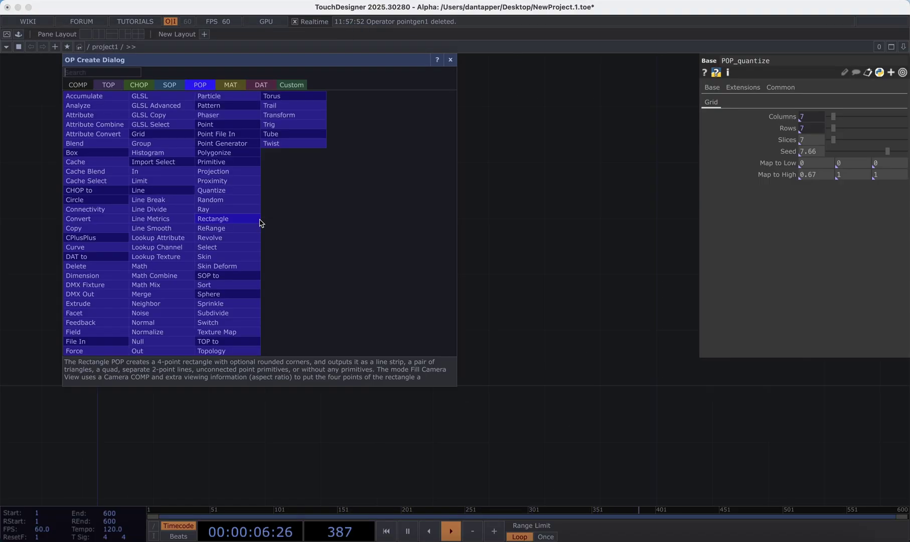
pyautogui.click(236, 143)
pyautogui.click(156, 248)
pyautogui.moveTo(187, 245); pyautogui.dragTo(352, 261)
# Add a Null POP connected to the first output of POP_quantize.
pyautogui.moveTo(437, 260); pyautogui.dragTo(567, 260)
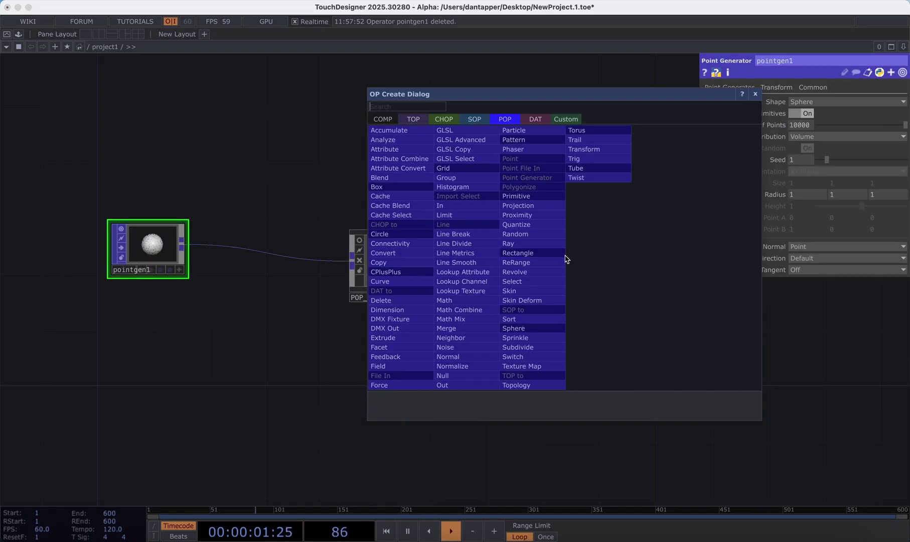
pyautogui.click(457, 375)
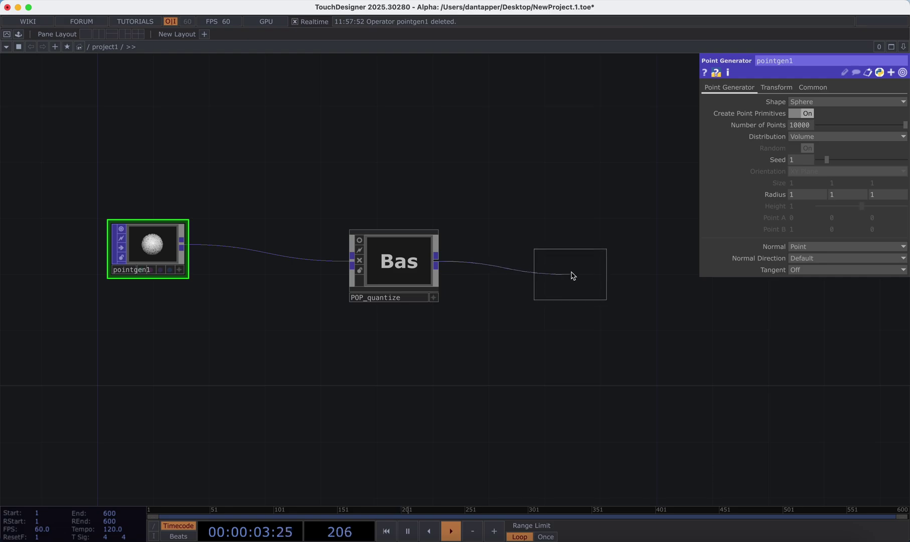
pyautogui.click(576, 273)
# Split the workspace into left and right panes and connect a Geometry COMP to the output of null1.
pyautogui.click(903, 47)
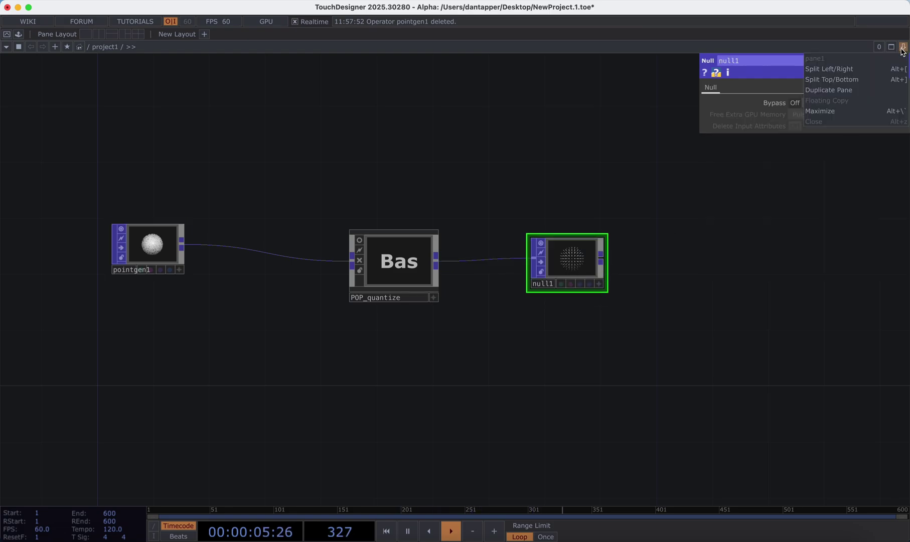
pyautogui.click(862, 71)
pyautogui.hscroll(5, 134, 201)
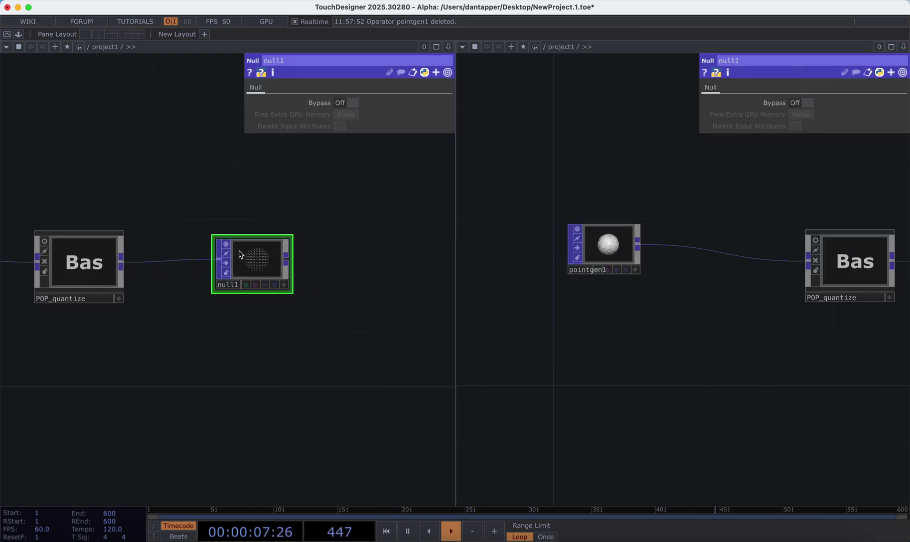
pyautogui.click(289, 258)
pyautogui.click(382, 259)
pyautogui.write('ge')
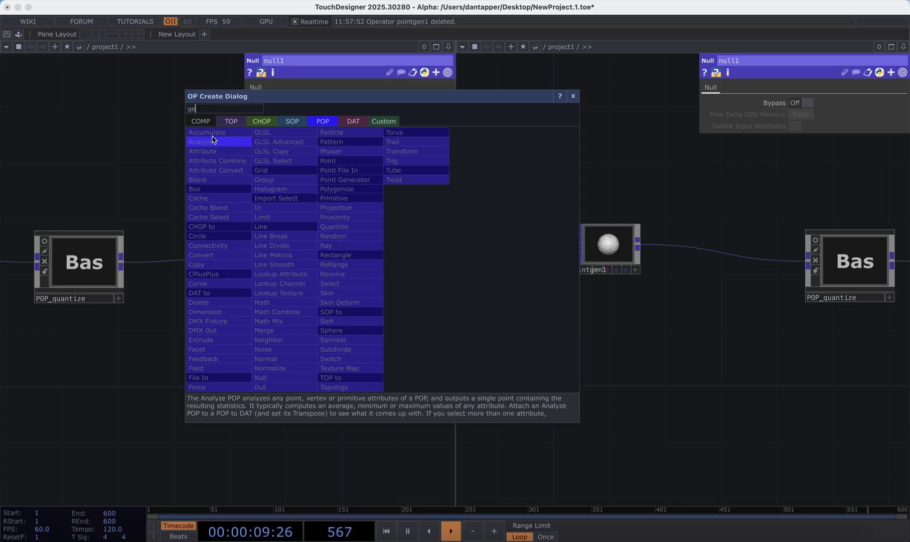
pyautogui.click(204, 207)
pyautogui.click(398, 286)
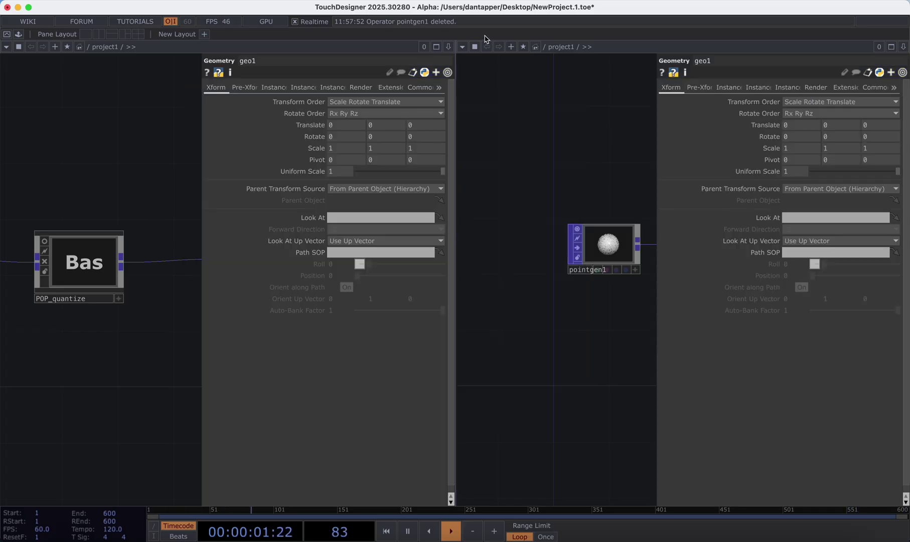
# Turn the second pane into a Geometry Viewer, home its view, and hide the parameter display in the network pane.
pyautogui.hotkey('alt', '3')
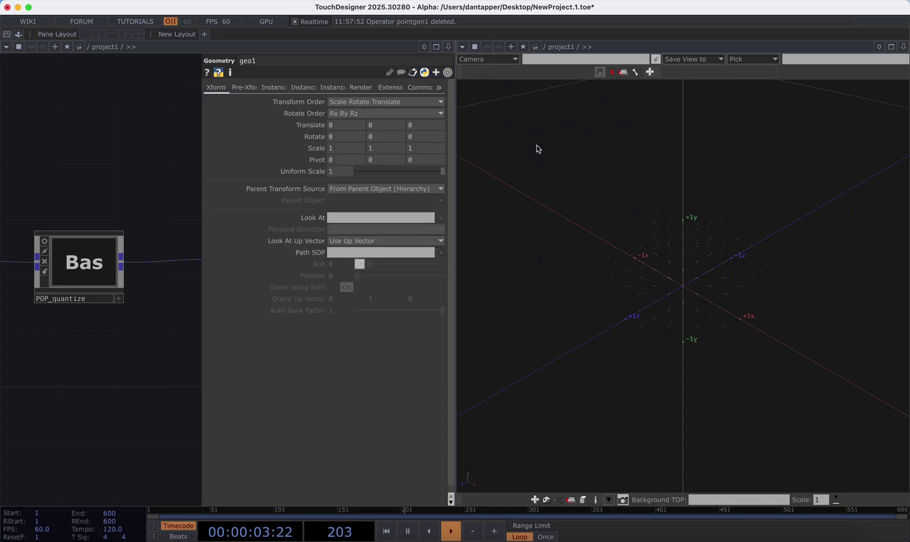
pyautogui.press('h')
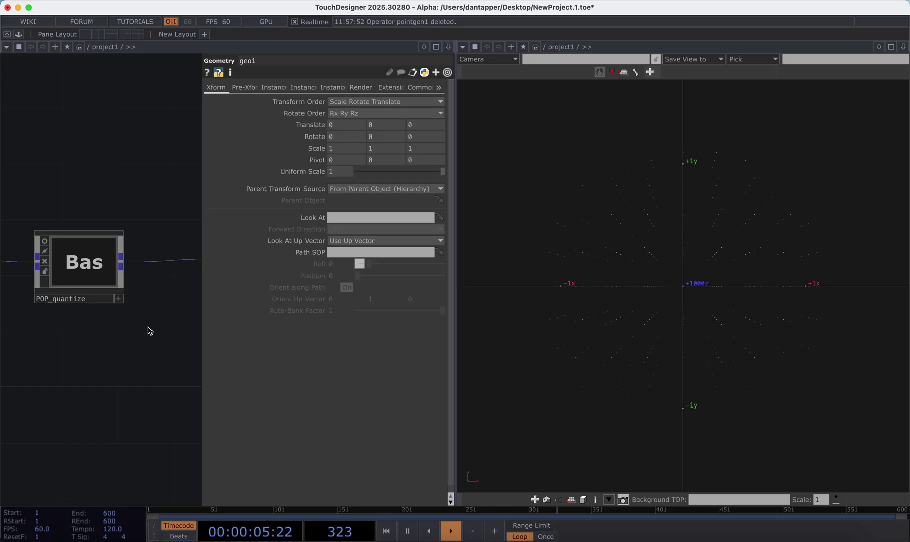
pyautogui.press('p')
pyautogui.hscroll(5, 337, 273)
pyautogui.scroll(-3, 337, 273)
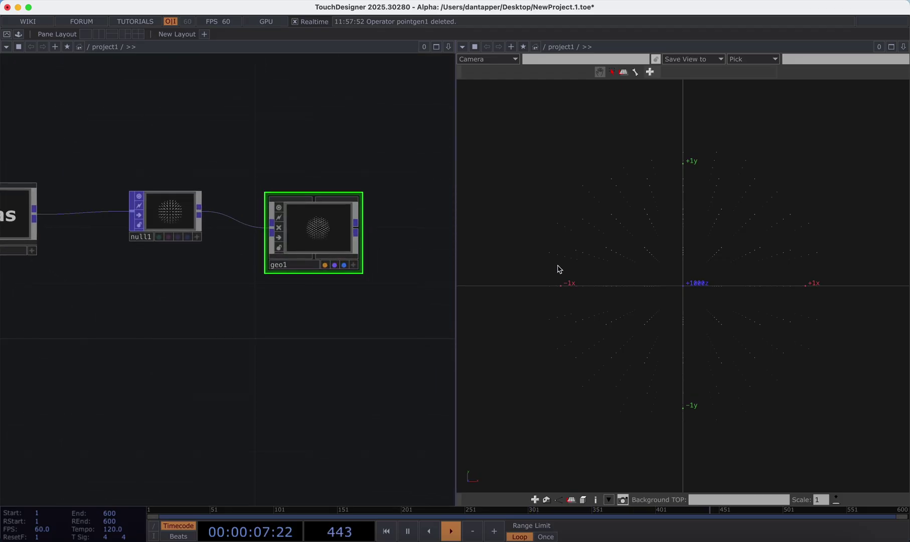
# Move the geo1 component above the level of null1 and select it so its points are highlighted in the viewer.
pyautogui.click(309, 221)
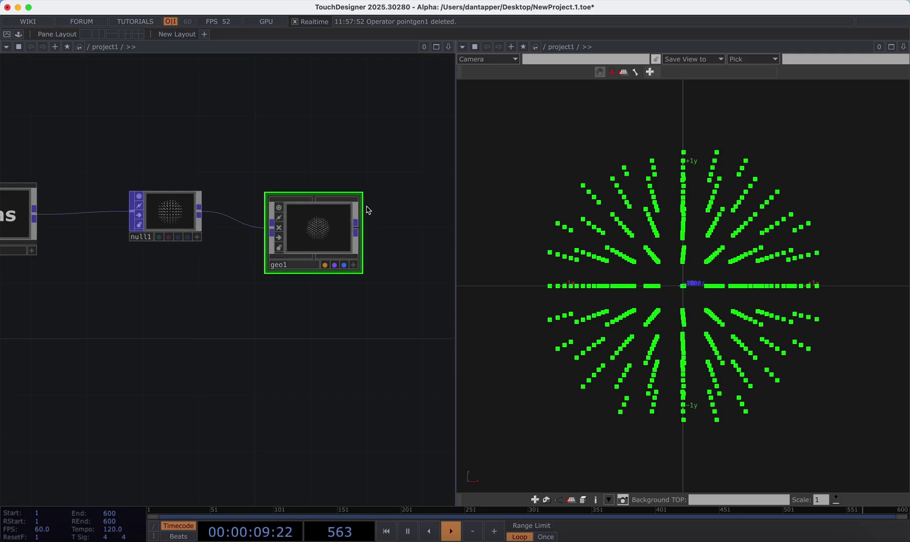
pyautogui.moveTo(277, 128); pyautogui.dragTo(278, 130, button='middle')
pyautogui.scroll(-3, 277, 130)
pyautogui.moveTo(301, 211); pyautogui.dragTo(301, 158)
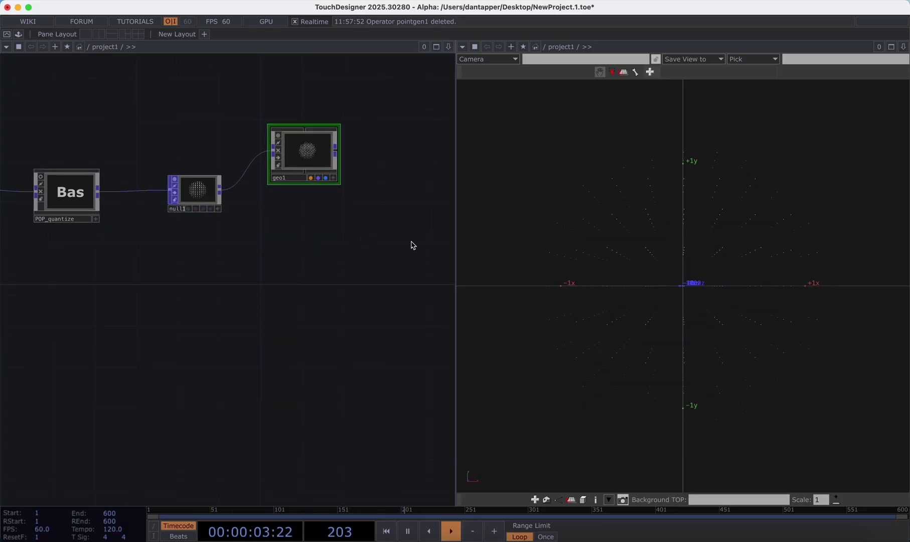
pyautogui.scroll(3, 295, 248)
pyautogui.hscroll(-3, 295, 248)
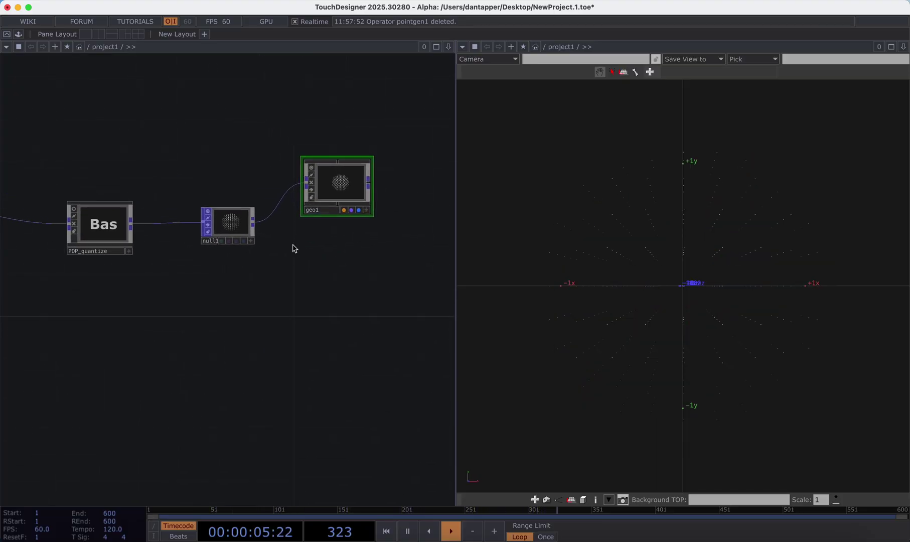
pyautogui.click(341, 184)
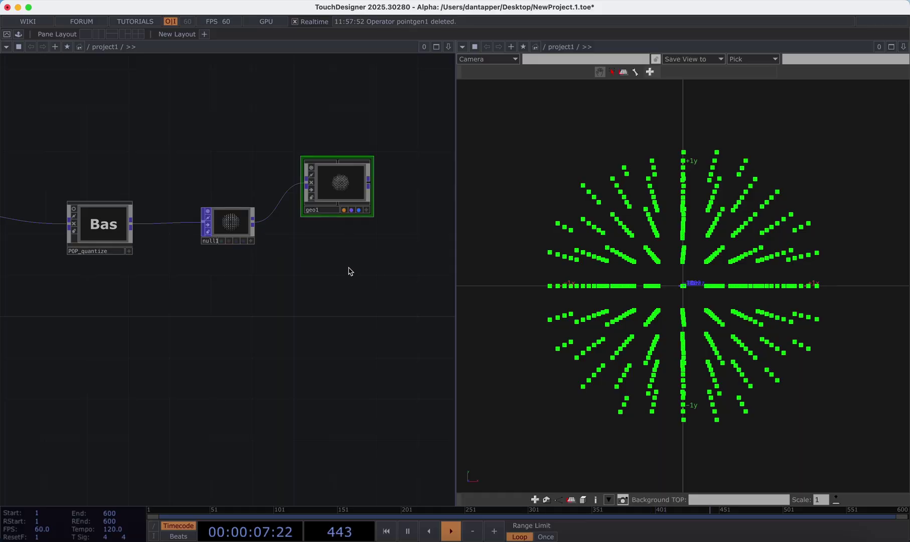
# Set the number of points in pointgen1 to 100000 and the seed of POP_quantize to 1.37.
pyautogui.scroll(-5, 294, 311)
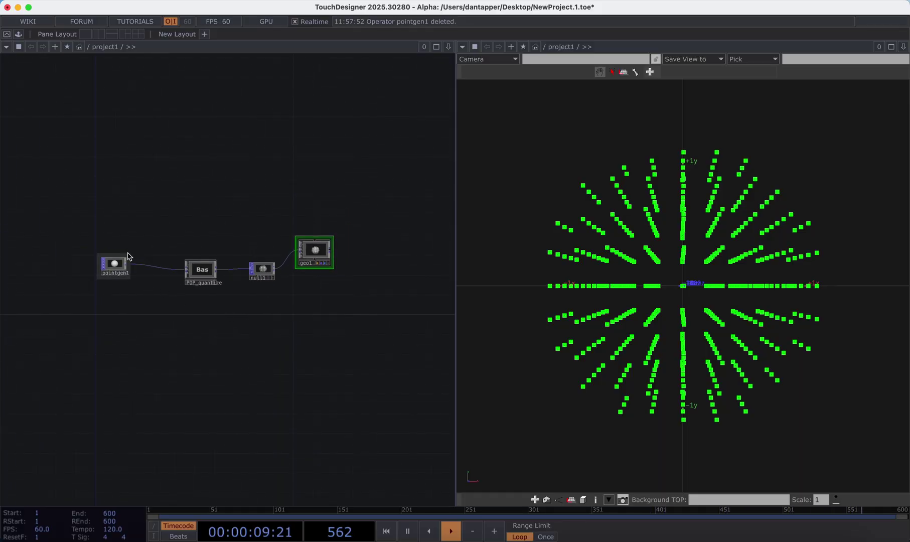
pyautogui.click(118, 266)
pyautogui.click(203, 268)
pyautogui.press('p')
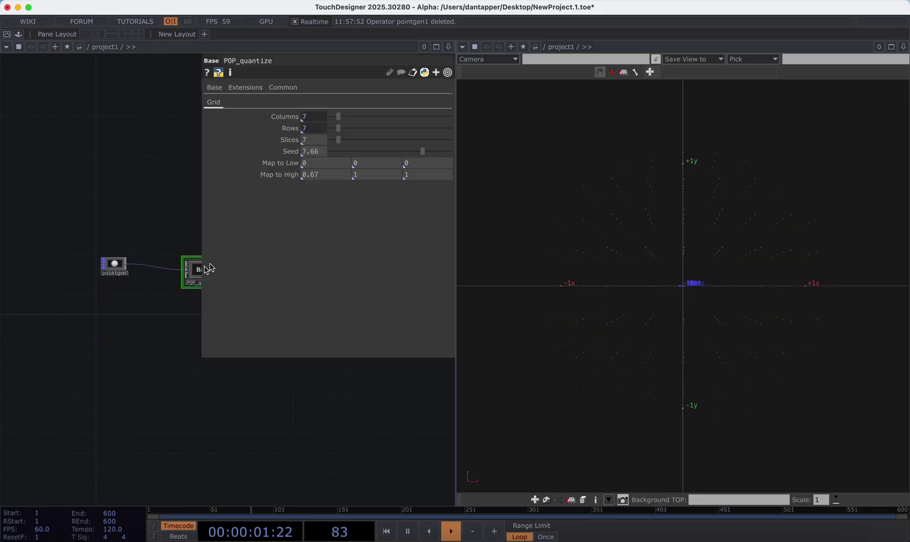
pyautogui.click(115, 264)
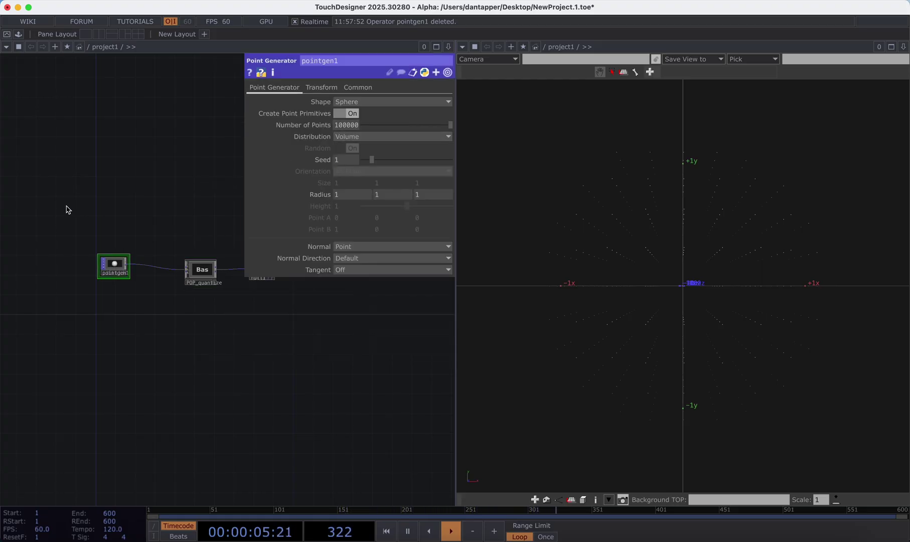
pyautogui.click(206, 274)
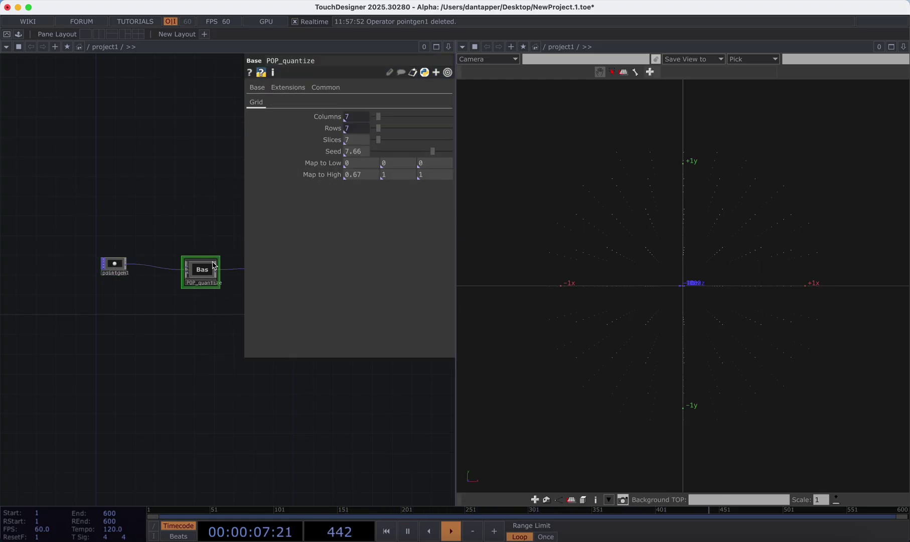
pyautogui.moveTo(400, 154); pyautogui.dragTo(391, 157)
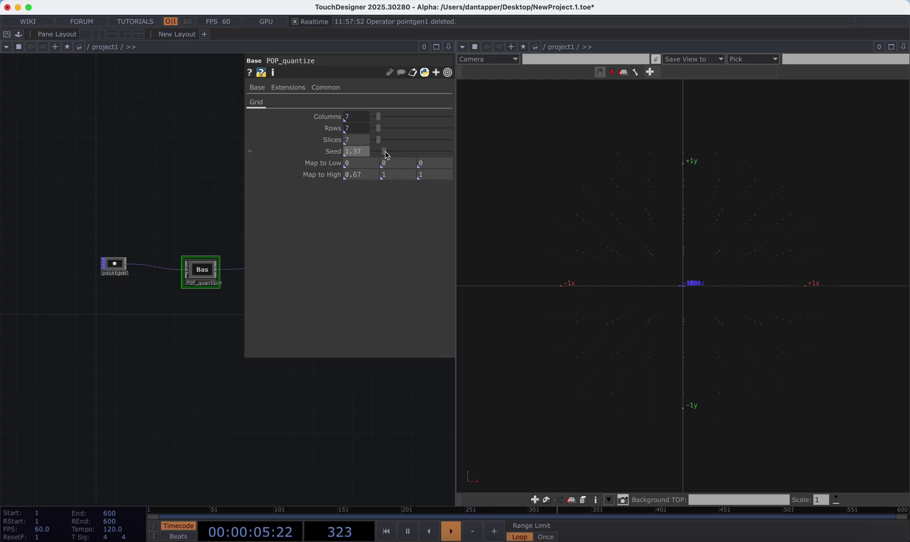
# Set the sphere radius in pointgen1 to 2 on all three axes and inspect the quantized points from different angles.
pyautogui.click(113, 267)
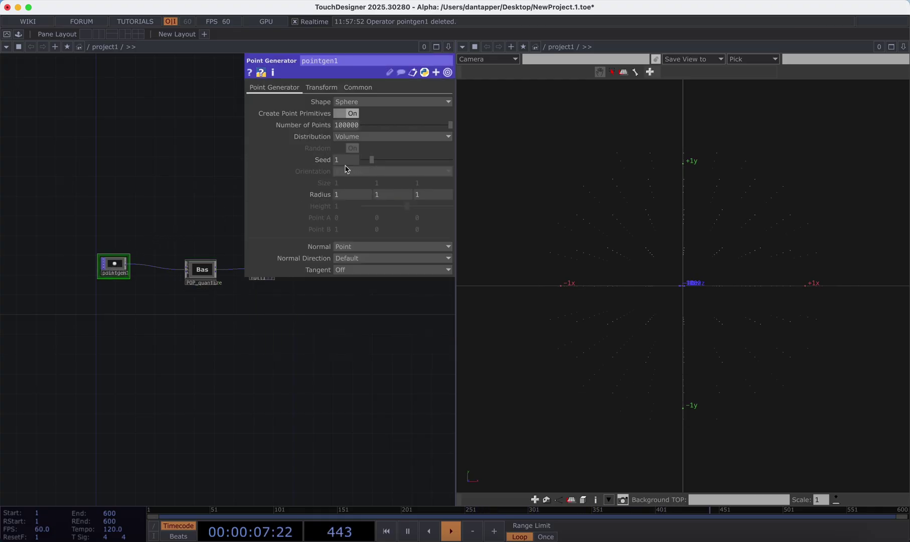
pyautogui.moveTo(329, 197)
pyautogui.mouseDown()
pyautogui.moveTo(324, 174)
pyautogui.moveTo(330, 198)
pyautogui.mouseUp()
pyautogui.moveTo(640, 220); pyautogui.dragTo(573, 232)
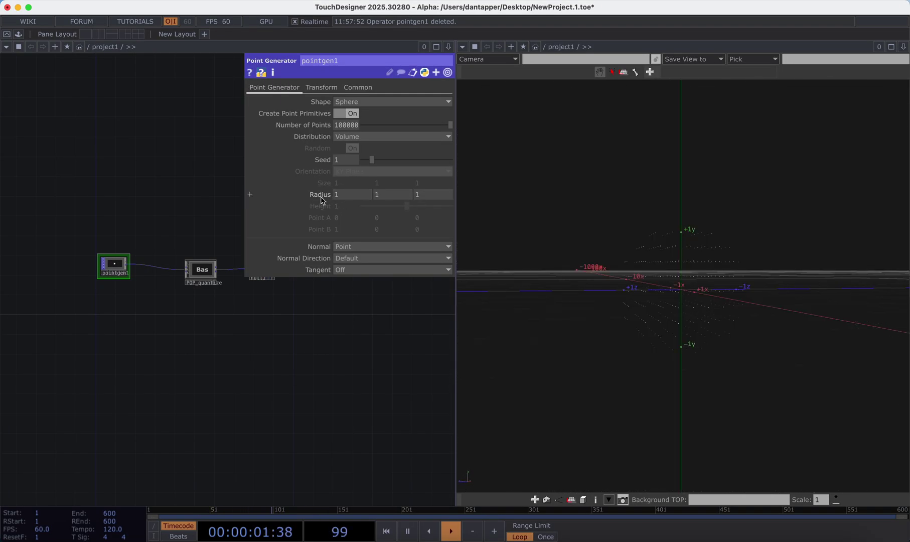
pyautogui.moveTo(318, 195)
pyautogui.mouseDown()
pyautogui.moveTo(317, 185)
pyautogui.moveTo(331, 189)
pyautogui.mouseUp()
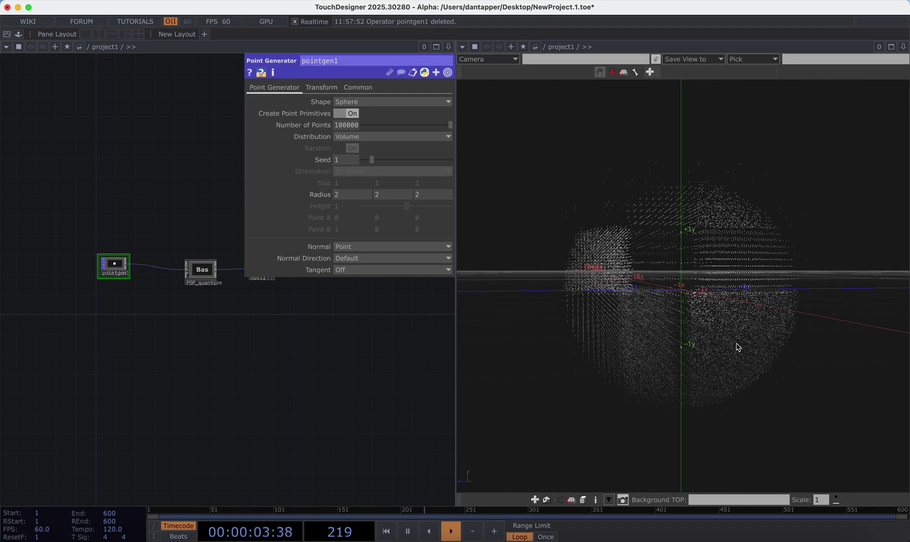
pyautogui.moveTo(762, 343); pyautogui.dragTo(546, 298)
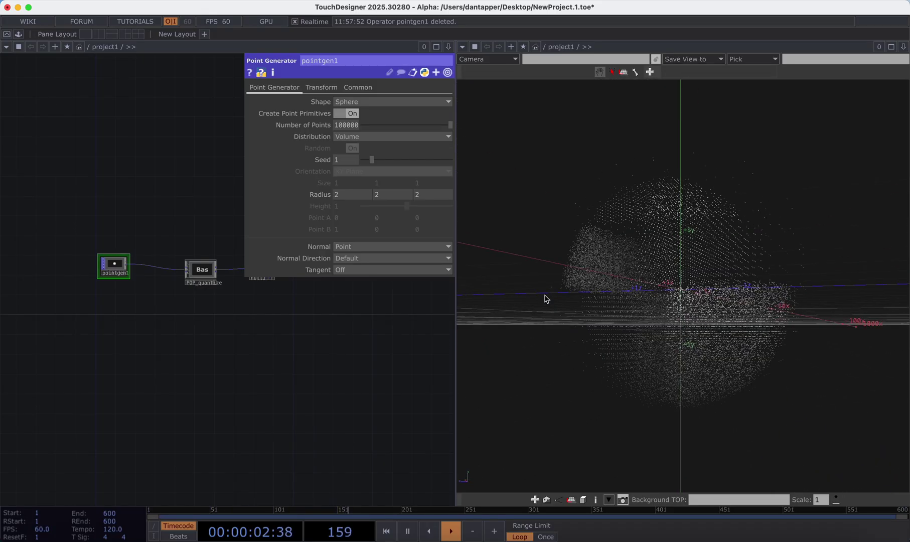
# Set the columns, rows and slices of POP_quantize to 51 and its seed to 7.4.
pyautogui.click(206, 272)
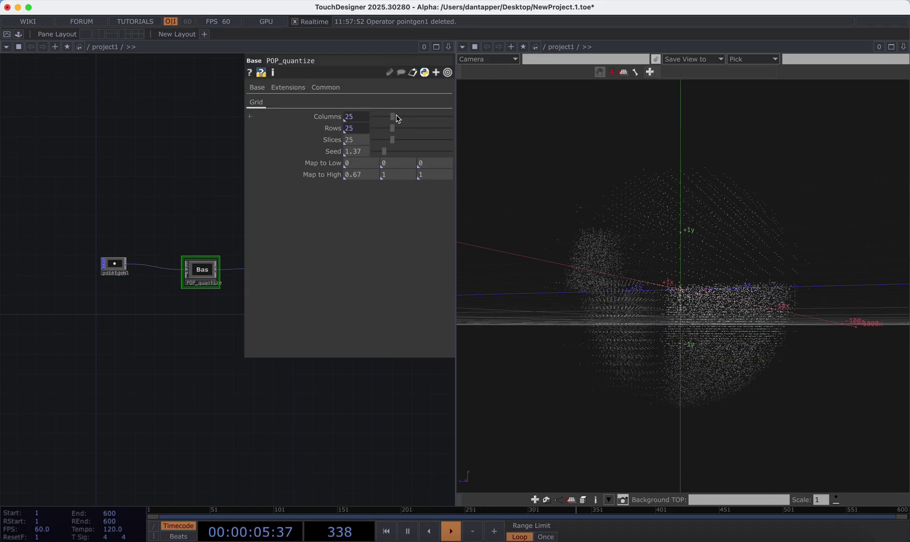
pyautogui.moveTo(396, 116); pyautogui.dragTo(443, 151)
pyautogui.click(404, 148)
pyautogui.moveTo(413, 122); pyautogui.dragTo(414, 123)
# Set the sphere radius in pointgen1 to 3 on all three axes, home the geometry view and inspect the points.
pyautogui.click(112, 269)
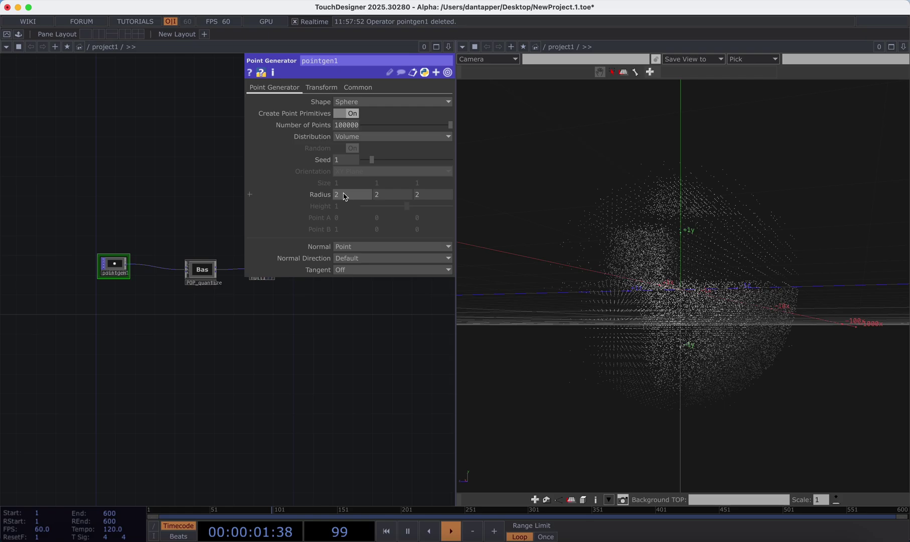
pyautogui.moveTo(323, 195)
pyautogui.mouseDown(button='middle')
pyautogui.moveTo(331, 184)
pyautogui.moveTo(323, 197)
pyautogui.mouseUp(button='middle')
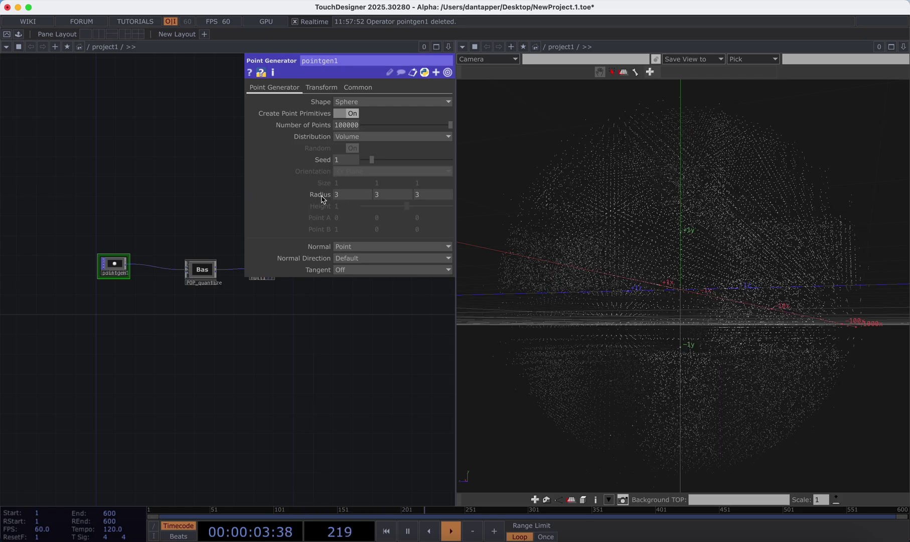
pyautogui.moveTo(603, 235); pyautogui.dragTo(557, 254)
pyautogui.press('h')
pyautogui.moveTo(712, 290); pyautogui.dragTo(627, 288)
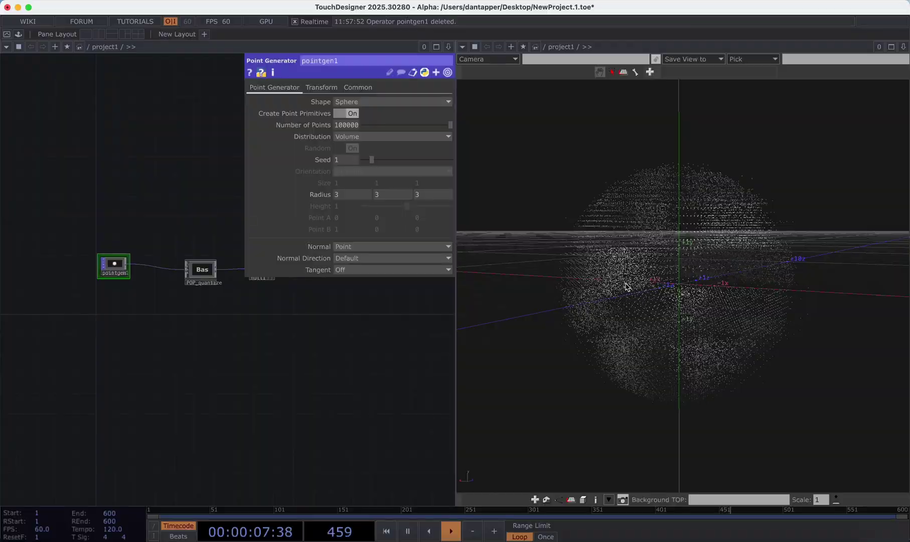
# Try 0.1 and 0.3 as the first Map to High value of POP_quantize and inspect the points from different angles.
pyautogui.click(203, 271)
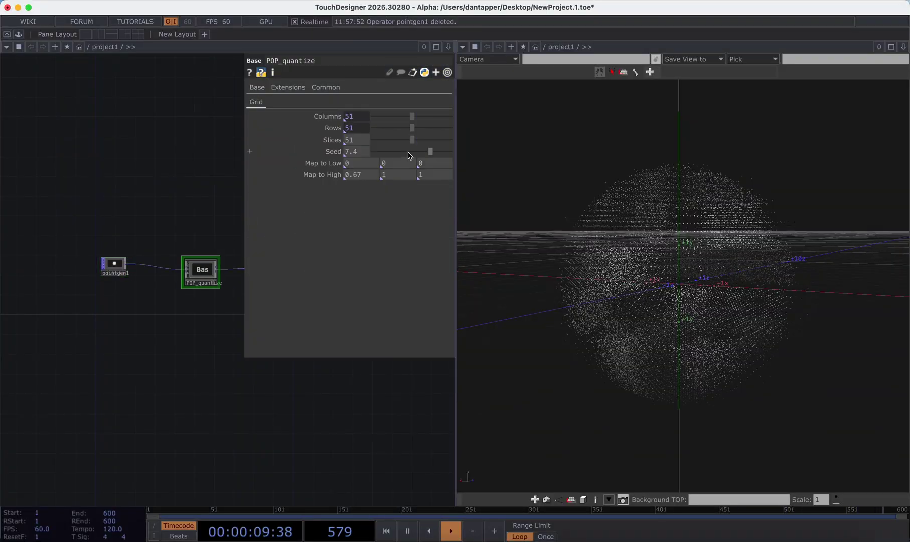
pyautogui.write('0.1')
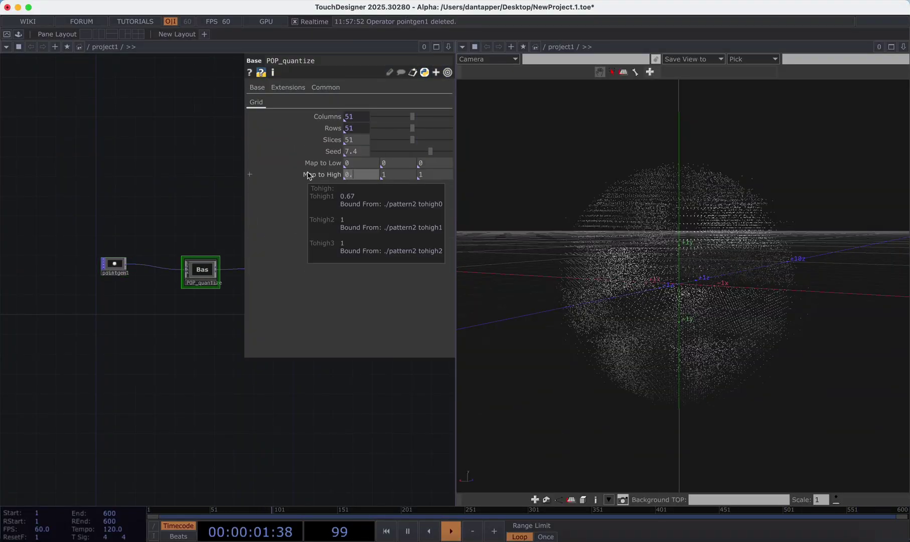
pyautogui.click(162, 173)
pyautogui.moveTo(686, 247); pyautogui.dragTo(634, 297)
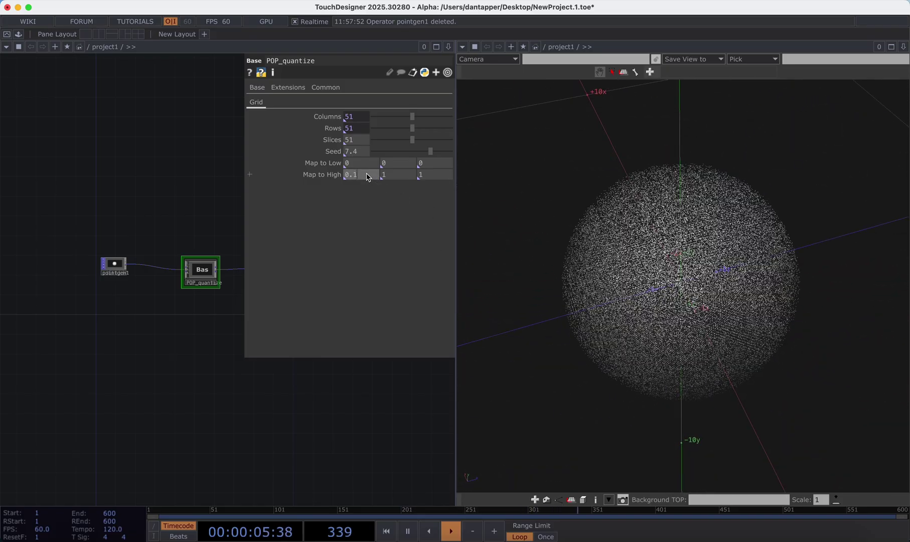
pyautogui.moveTo(736, 390); pyautogui.dragTo(642, 347)
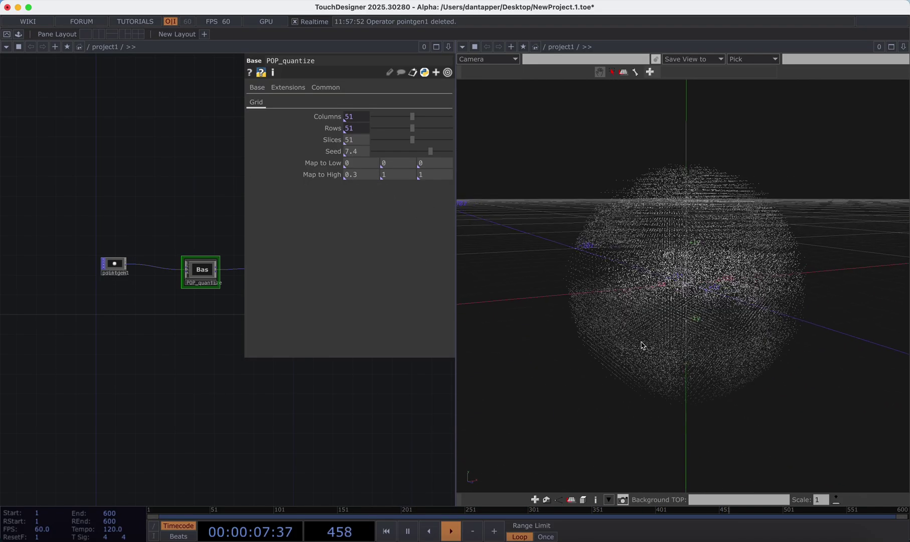
# Set the first Map to High value of POP_quantize to 1 and inspect the quantized points from another angle.
pyautogui.moveTo(361, 175); pyautogui.dragTo(256, 180)
pyautogui.write('1')
pyautogui.press('Return')
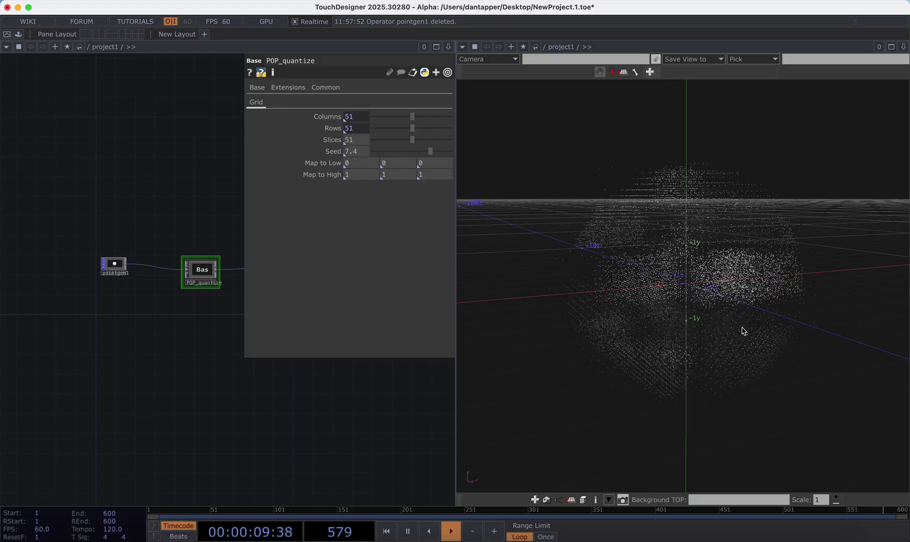
pyautogui.moveTo(791, 338); pyautogui.dragTo(639, 334)
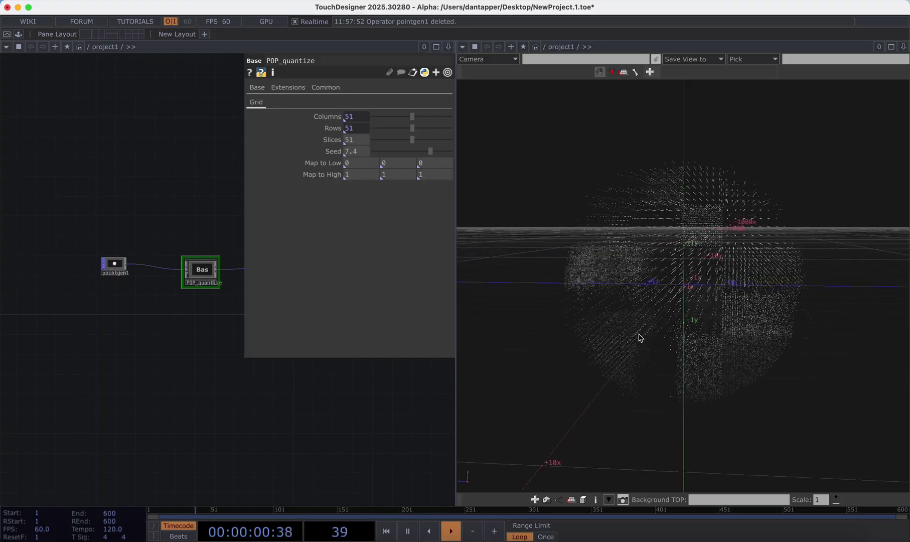
# Set the sphere radius in pointgen1 to 30 on all three axes and home the geometry view.
pyautogui.click(115, 266)
pyautogui.click(350, 197)
pyautogui.write('0')
pyautogui.click(397, 193)
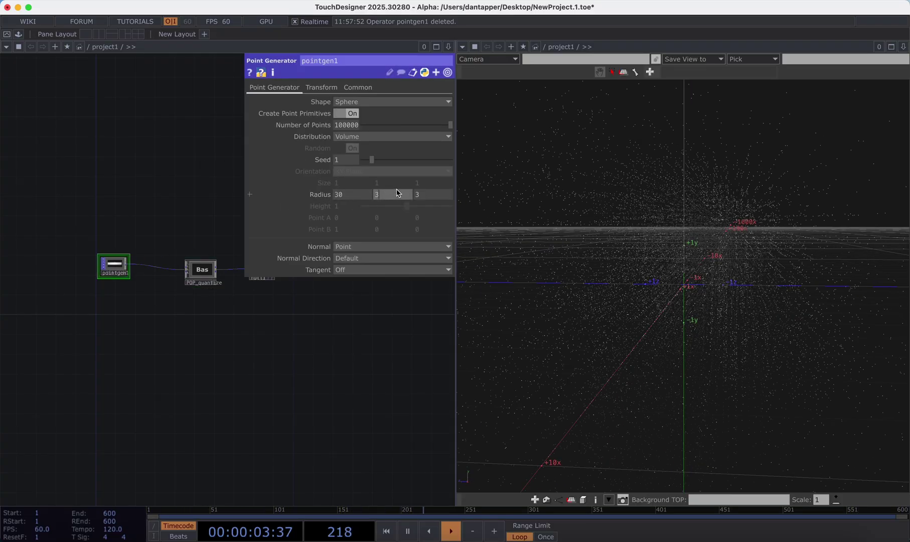
pyautogui.write('0')
pyautogui.click(433, 193)
pyautogui.write('0')
pyautogui.press('Return')
pyautogui.press('h')
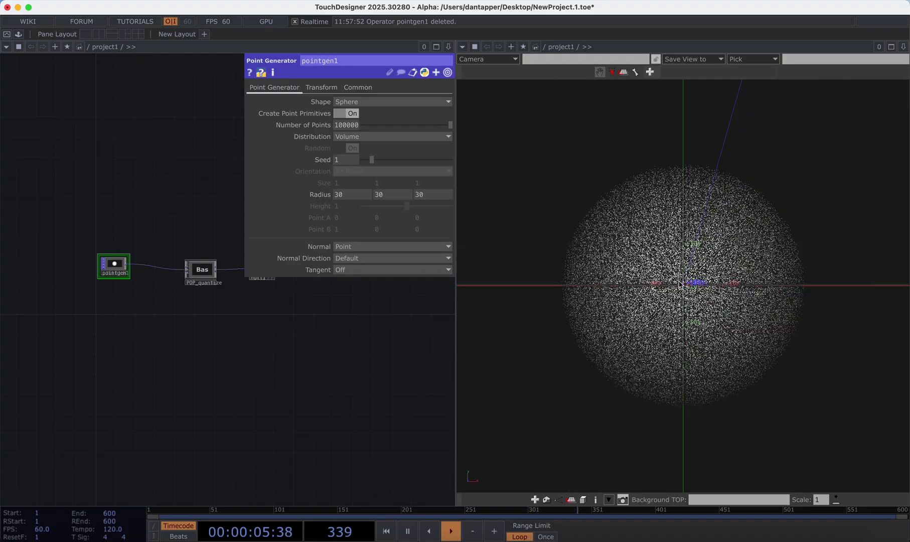
# Adjust the first Map to High value of POP_quantize, and undo it together with the last radius changes in pointgen1.
pyautogui.click(202, 268)
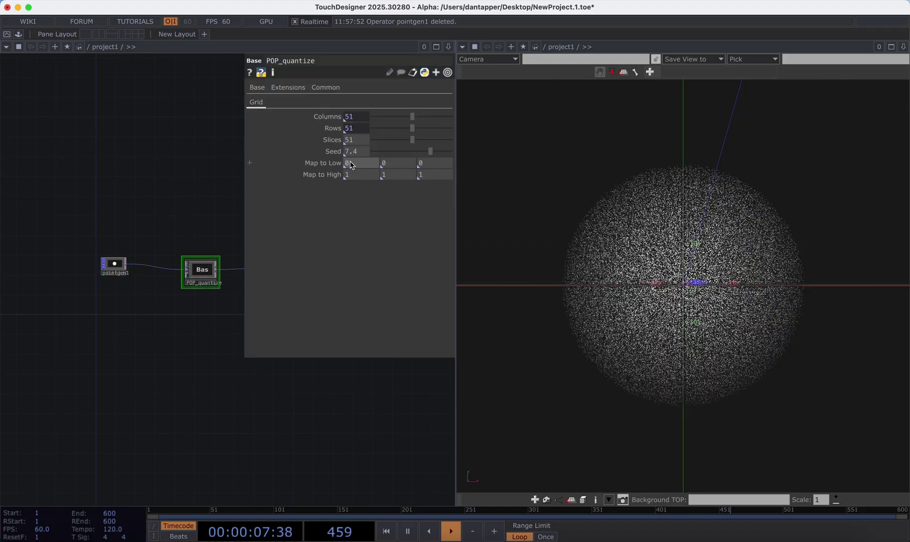
pyautogui.moveTo(354, 174); pyautogui.dragTo(369, 164)
pyautogui.moveTo(355, 155)
pyautogui.mouseDown(button='middle')
pyautogui.moveTo(349, 158)
pyautogui.moveTo(358, 159)
pyautogui.mouseUp(button='middle')
pyautogui.press('super+z')
pyautogui.press('super+z')
pyautogui.press('super+z')
pyautogui.press('super+z')
pyautogui.press('super+z')
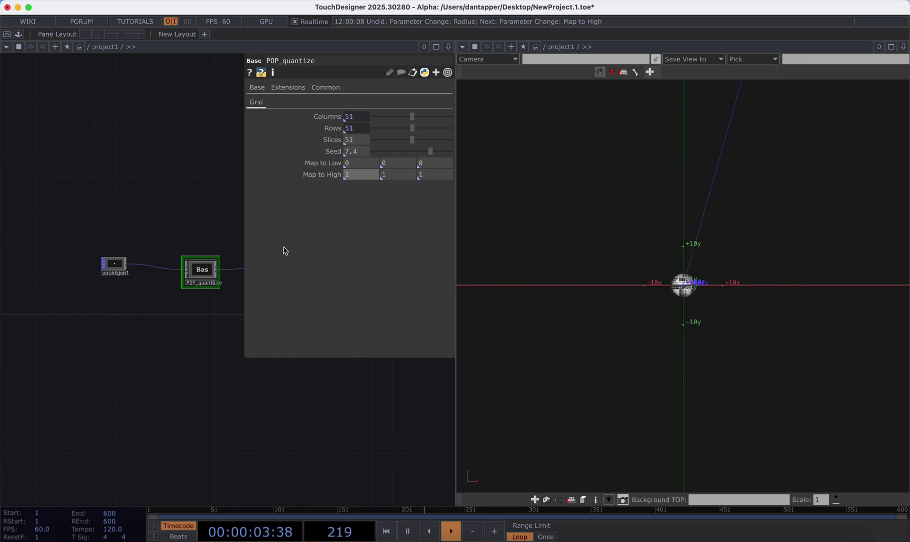
# Home the geometry view and set the columns, rows and slices of POP_quantize to 45 and its seed to 2.6.
pyautogui.press('h')
pyautogui.moveTo(719, 298); pyautogui.dragTo(594, 261)
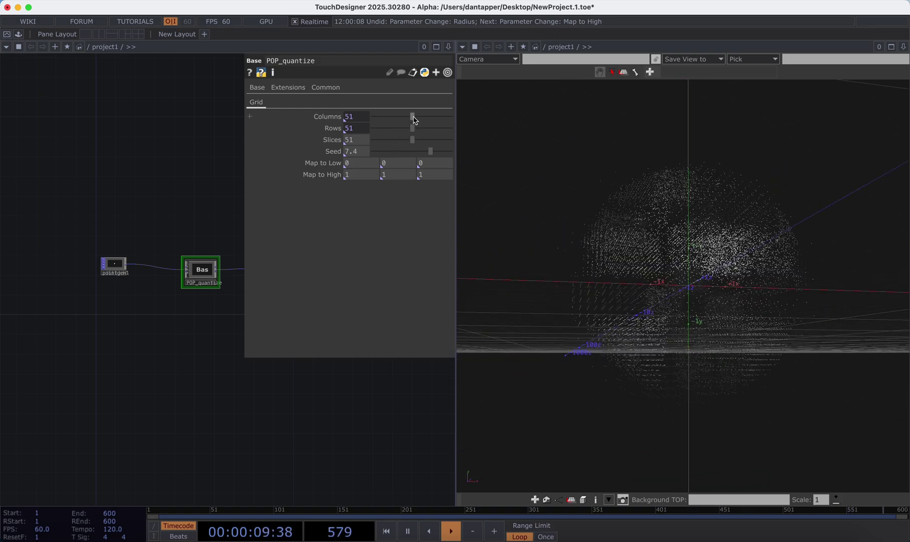
pyautogui.moveTo(413, 116); pyautogui.dragTo(380, 121)
pyautogui.moveTo(778, 227); pyautogui.dragTo(682, 236)
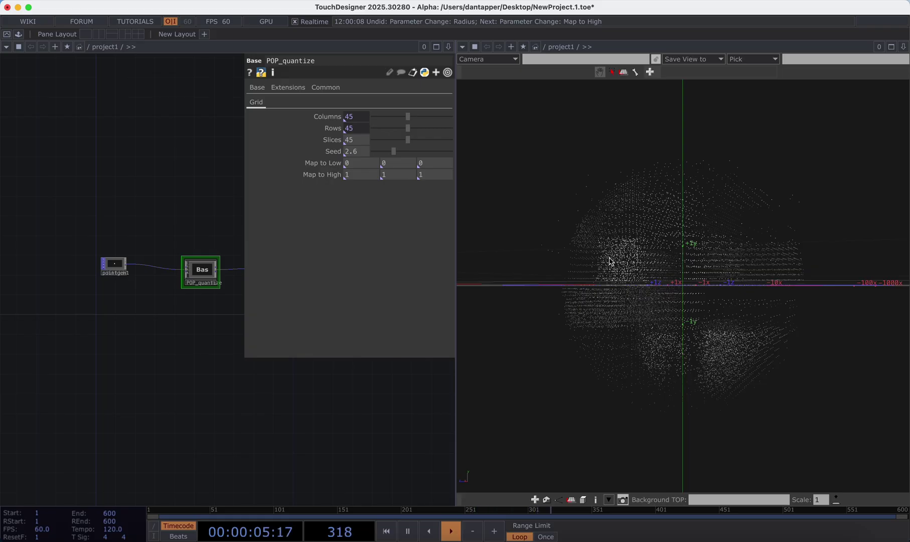
# Add a Sphere POP above pointgen1 and connect it to the input of POP_quantize in place of the point generator.
pyautogui.press('Tab')
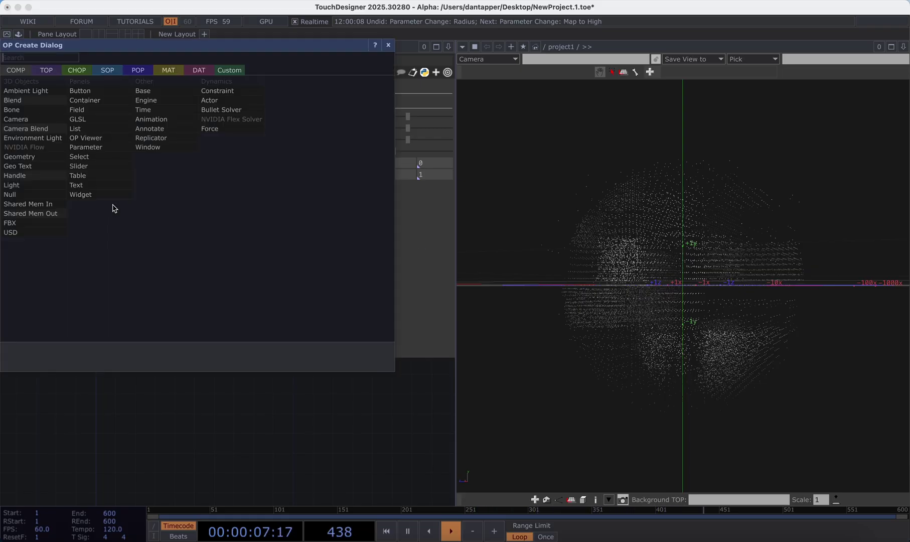
pyautogui.click(132, 71)
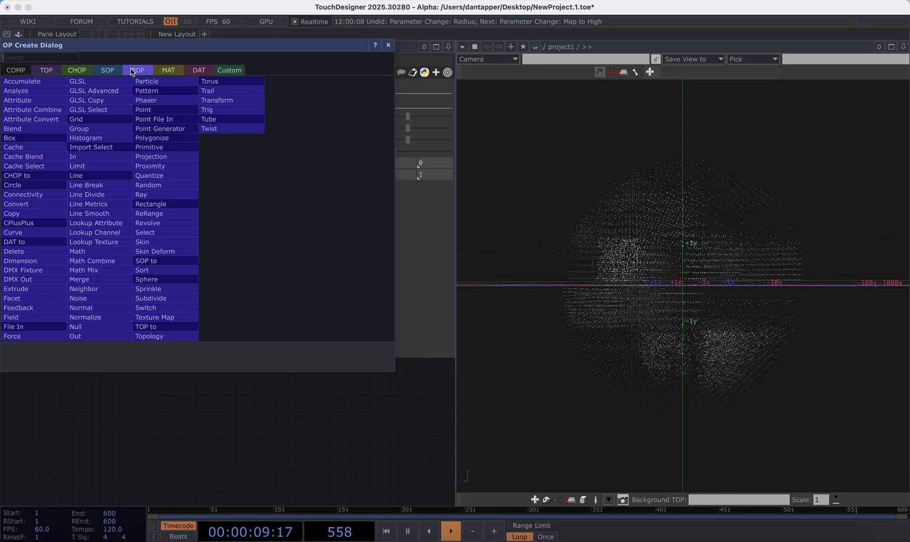
pyautogui.click(165, 280)
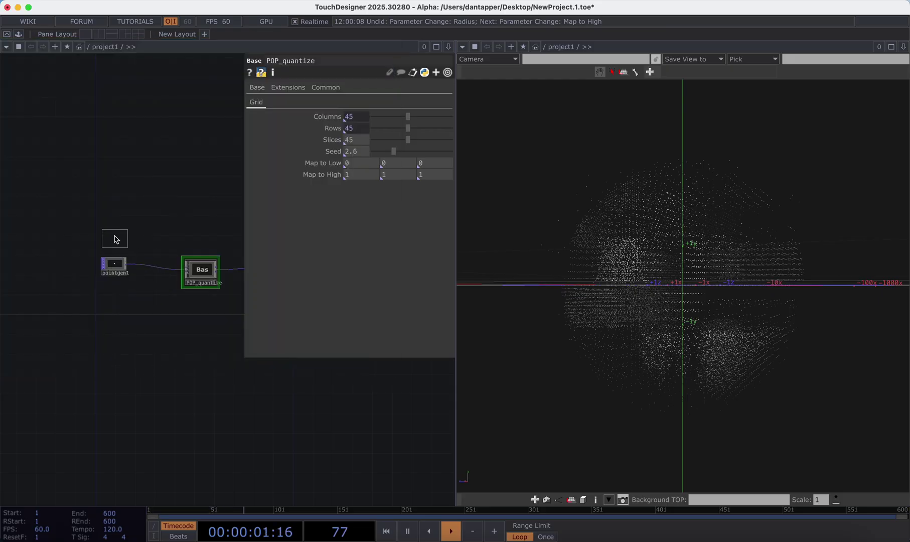
pyautogui.click(125, 235)
pyautogui.moveTo(128, 229); pyautogui.dragTo(186, 269)
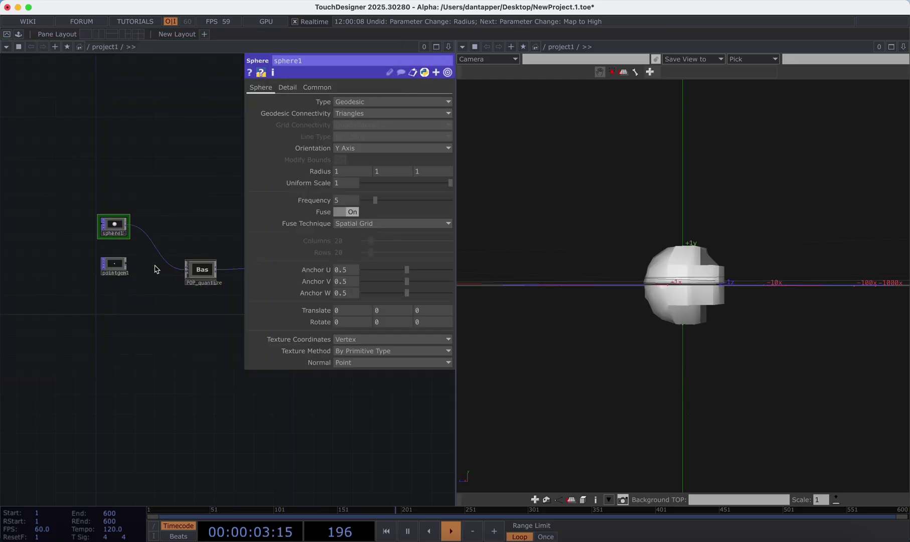
# Set the uniform scale of sphere1 to 3 and inspect the quantized mesh from different angles.
pyautogui.moveTo(730, 323); pyautogui.dragTo(596, 319)
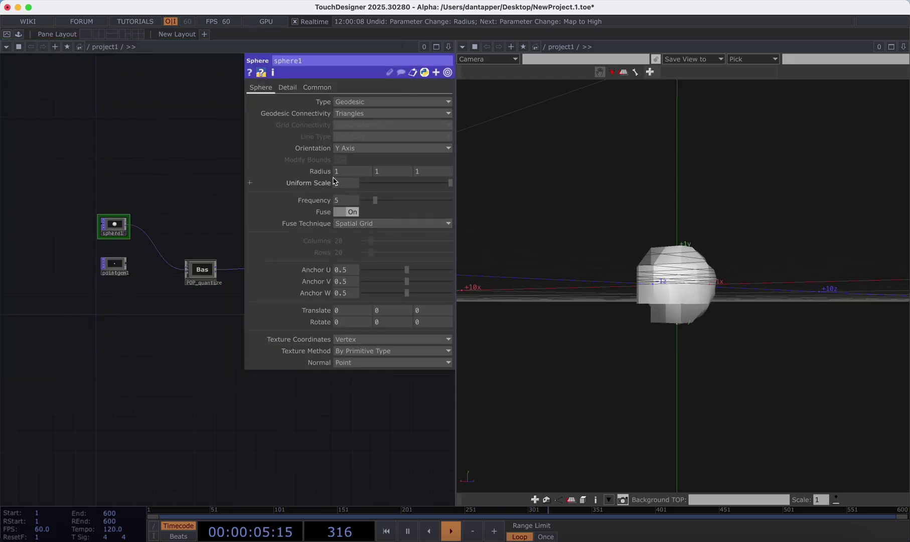
pyautogui.click(348, 184)
pyautogui.write('3')
pyautogui.press('Return')
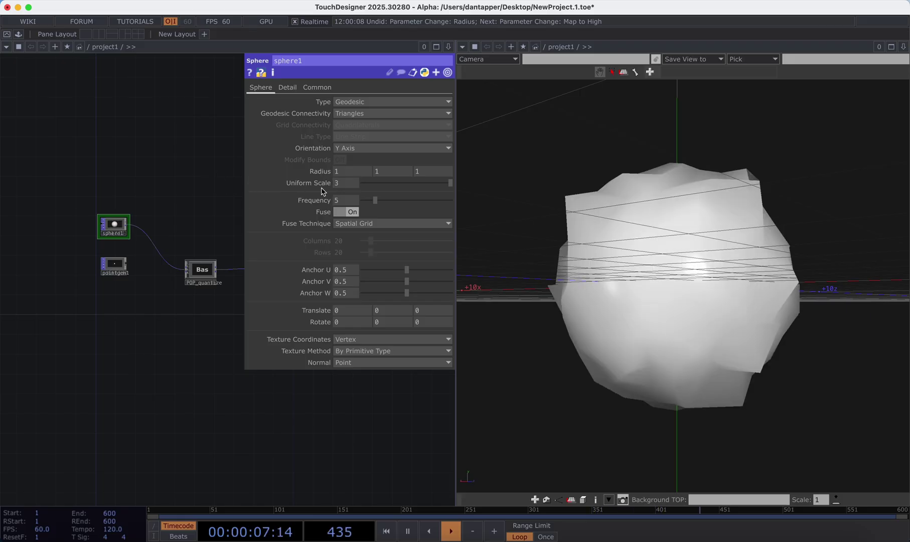
pyautogui.moveTo(722, 301); pyautogui.dragTo(667, 302)
# Set the first Map to High value of POP_quantize to 4 and shift the network to show the whole chain.
pyautogui.hscroll(5, 138, 233)
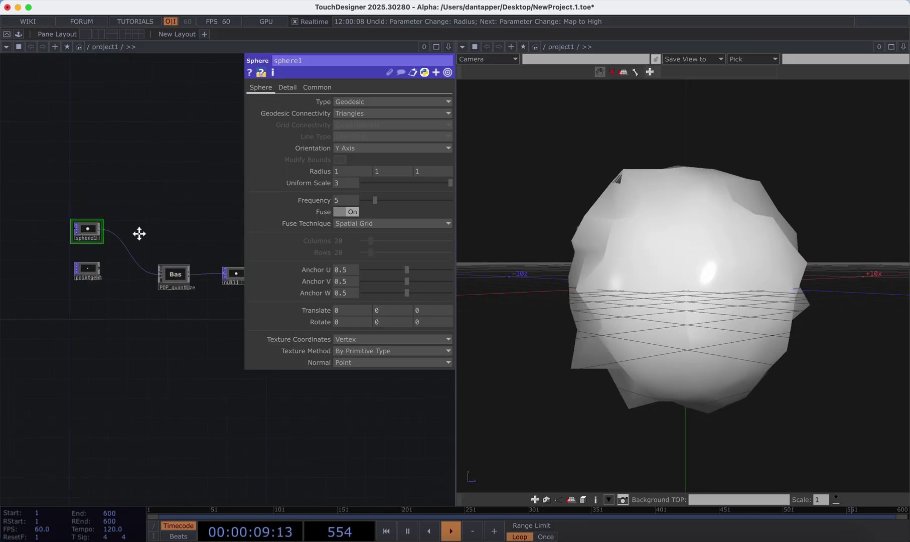
pyautogui.scroll(3, 177, 252)
pyautogui.click(104, 335)
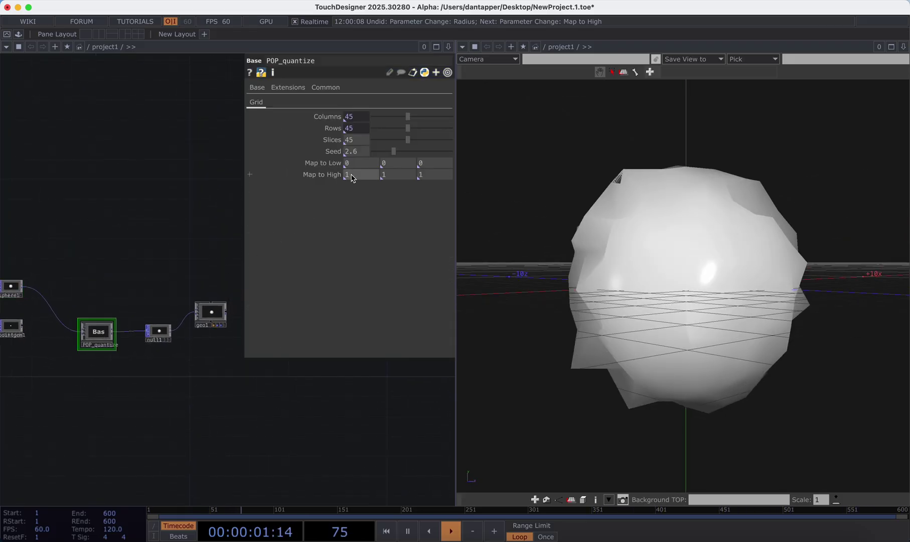
pyautogui.moveTo(354, 175); pyautogui.dragTo(381, 163)
pyautogui.moveTo(173, 190); pyautogui.dragTo(285, 236)
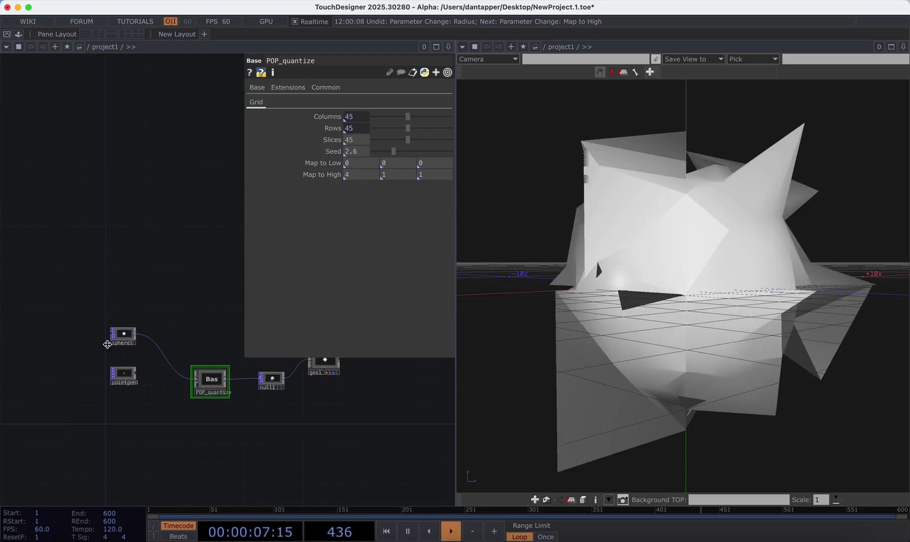
# Set the first Map to High value of POP_quantize to 1 and orbit around the mesh.
pyautogui.click(136, 336)
pyautogui.click(363, 176)
pyautogui.write('1')
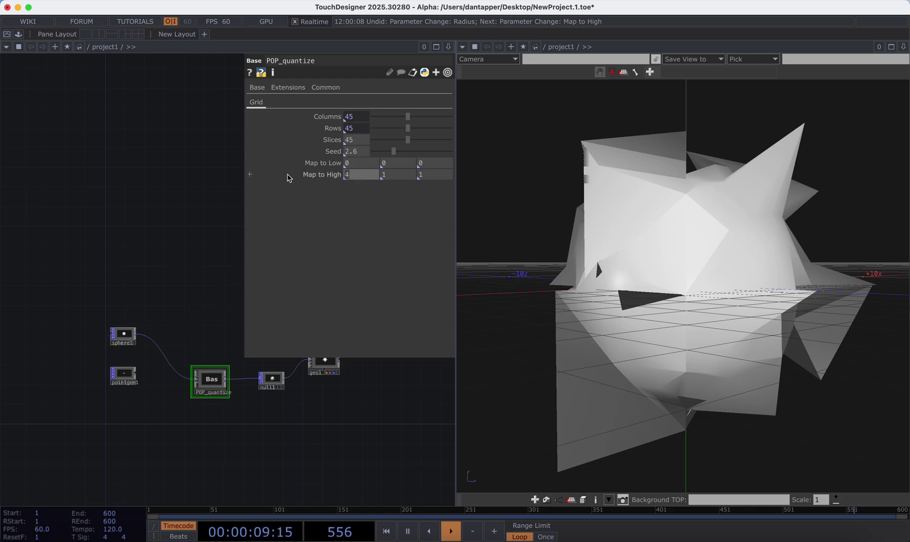
pyautogui.press('Return')
pyautogui.moveTo(718, 281); pyautogui.dragTo(649, 283)
# Undo the last Map to High changes and the uniform scale change of sphere1, and inspect the mesh.
pyautogui.press('super+z')
pyautogui.press('super+z')
pyautogui.press('super+z')
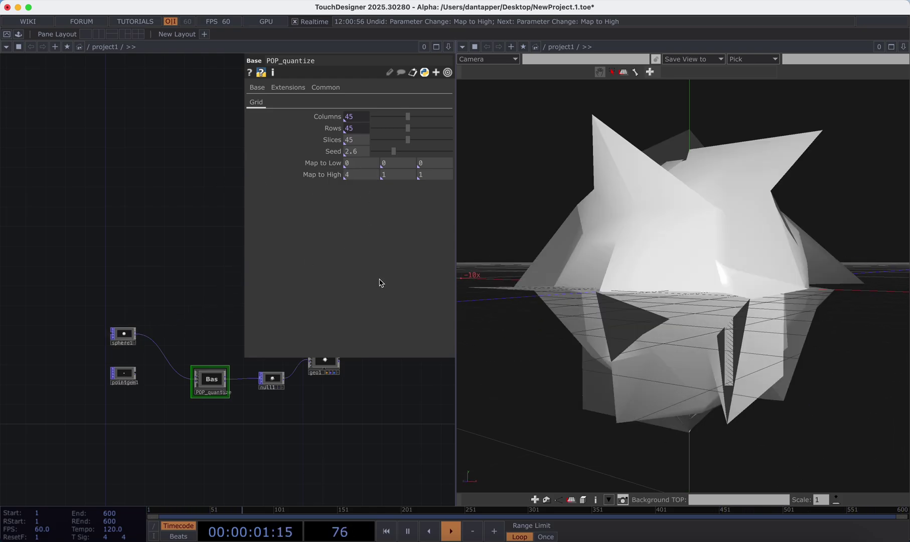
pyautogui.moveTo(734, 298); pyautogui.dragTo(649, 299)
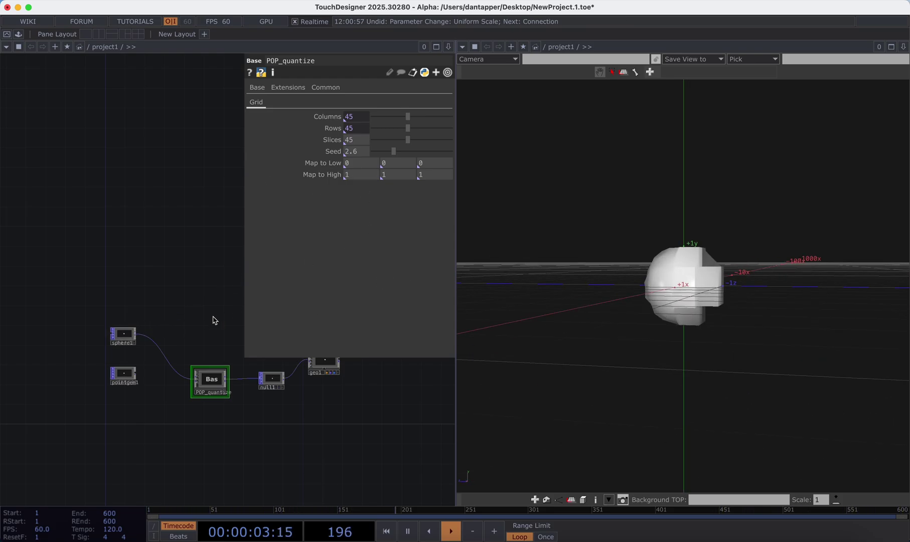
# Set the frequency of sphere1 to 14, home the geometry view and inspect the denser quantized mesh.
pyautogui.click(120, 332)
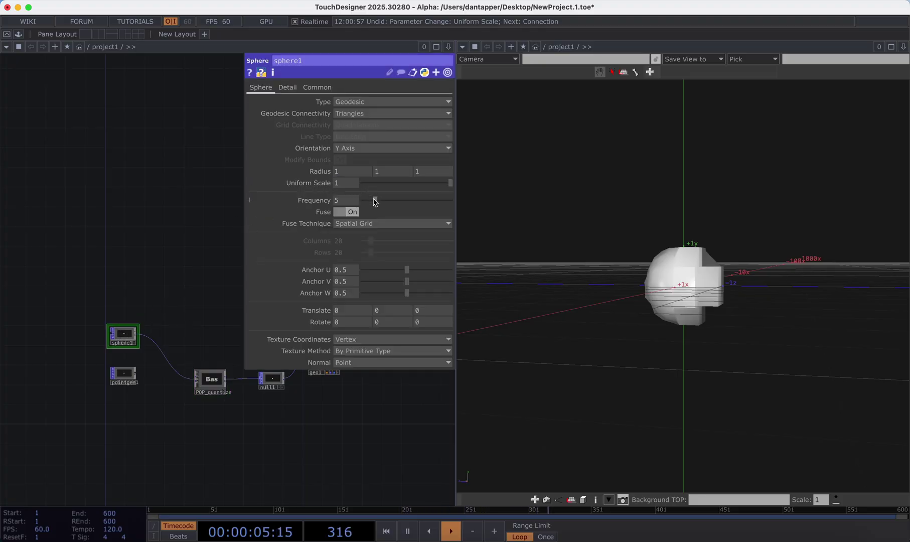
pyautogui.moveTo(375, 200); pyautogui.dragTo(402, 201)
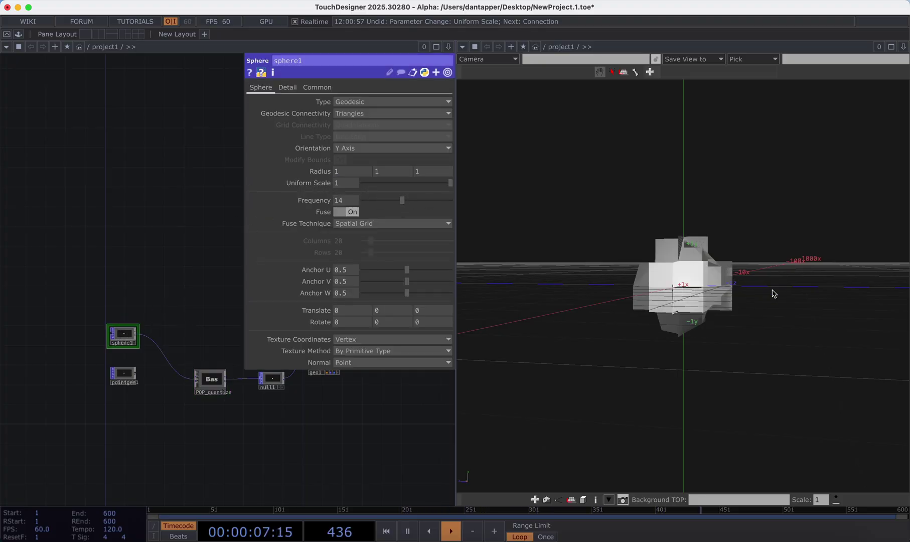
pyautogui.moveTo(772, 290); pyautogui.dragTo(527, 305)
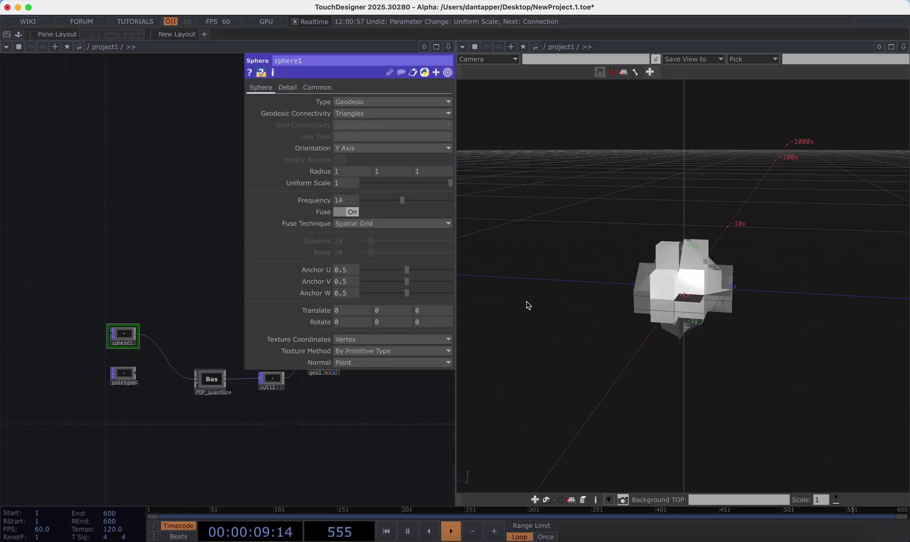
pyautogui.moveTo(630, 300); pyautogui.dragTo(625, 310)
pyautogui.press('h')
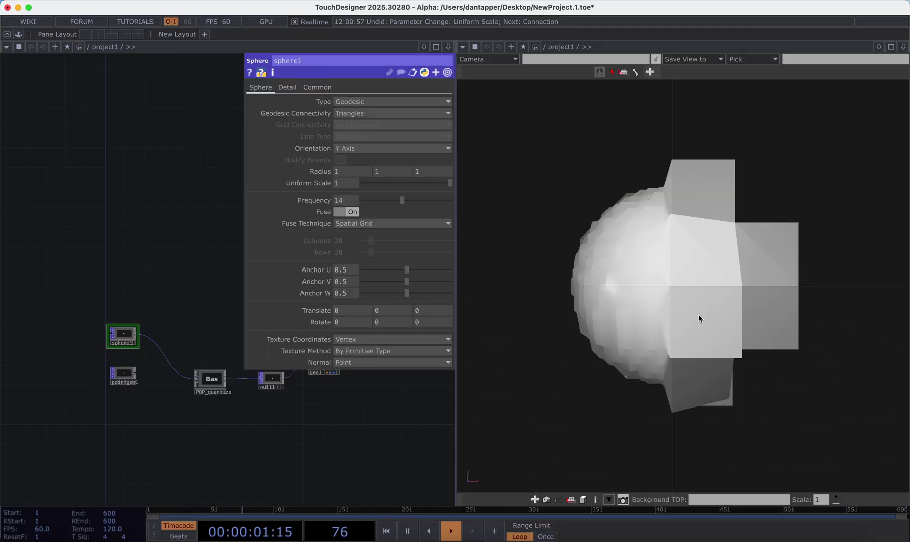
pyautogui.moveTo(655, 279); pyautogui.dragTo(754, 283)
pyautogui.moveTo(350, 454); pyautogui.dragTo(305, 469)
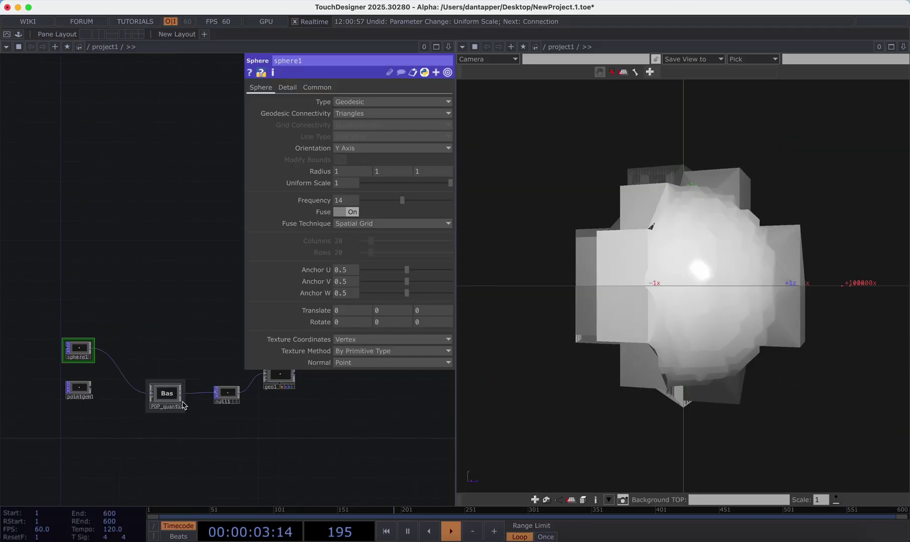
# Set the seed of POP_quantize to 6.3 and its first Map to High value to 0.5, and inspect the mesh.
pyautogui.click(179, 400)
pyautogui.moveTo(394, 151); pyautogui.dragTo(423, 153)
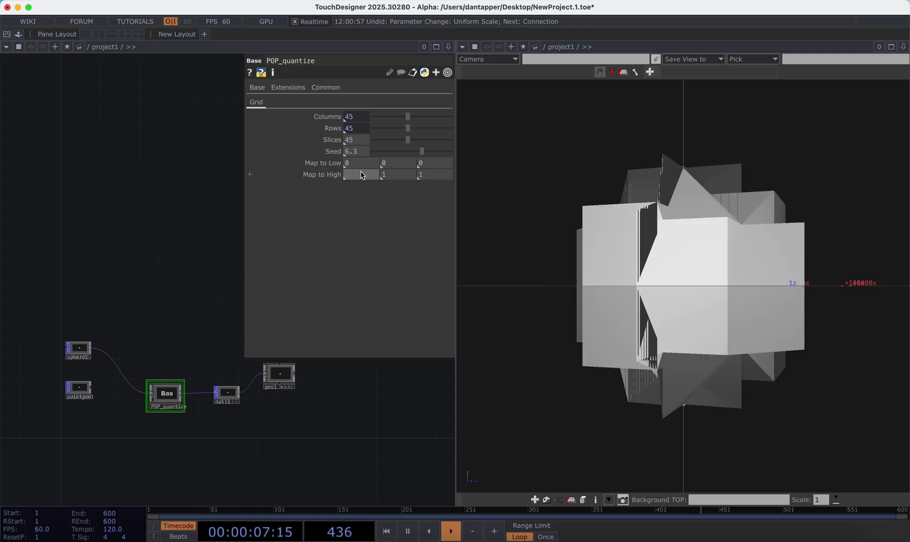
pyautogui.press('Return')
pyautogui.moveTo(603, 266); pyautogui.dragTo(485, 281)
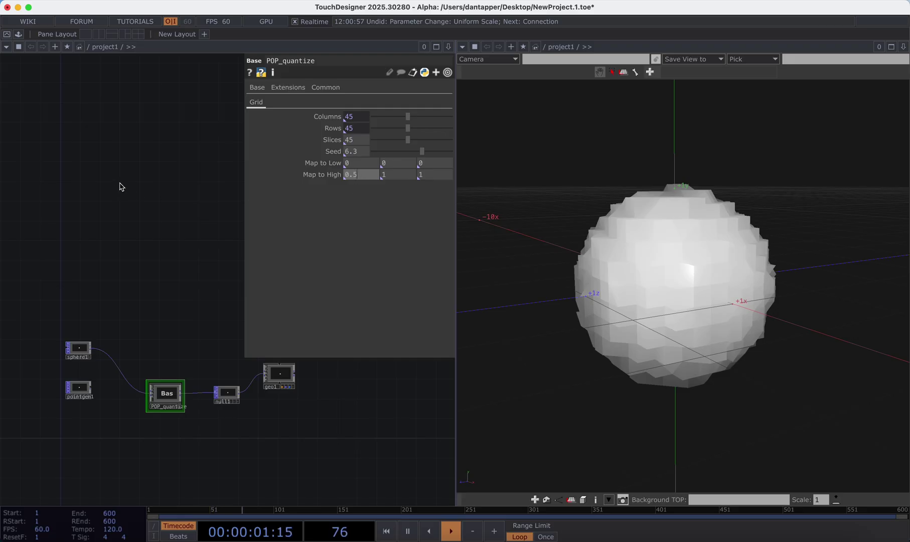
# Set the seed of POP_quantize to 3.36, switch the geometry view to wireframe and inspect the mesh from several sides.
pyautogui.moveTo(422, 151); pyautogui.dragTo(401, 154)
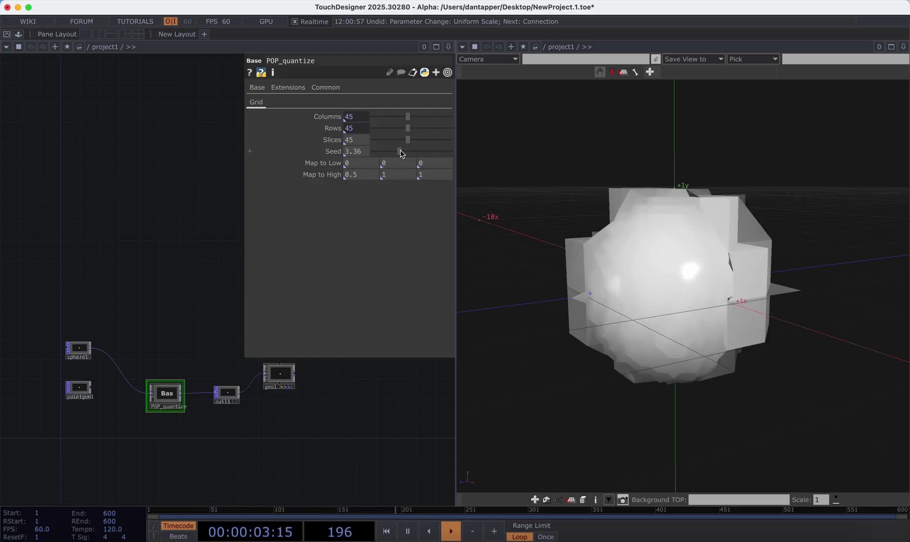
pyautogui.moveTo(712, 216); pyautogui.dragTo(576, 267)
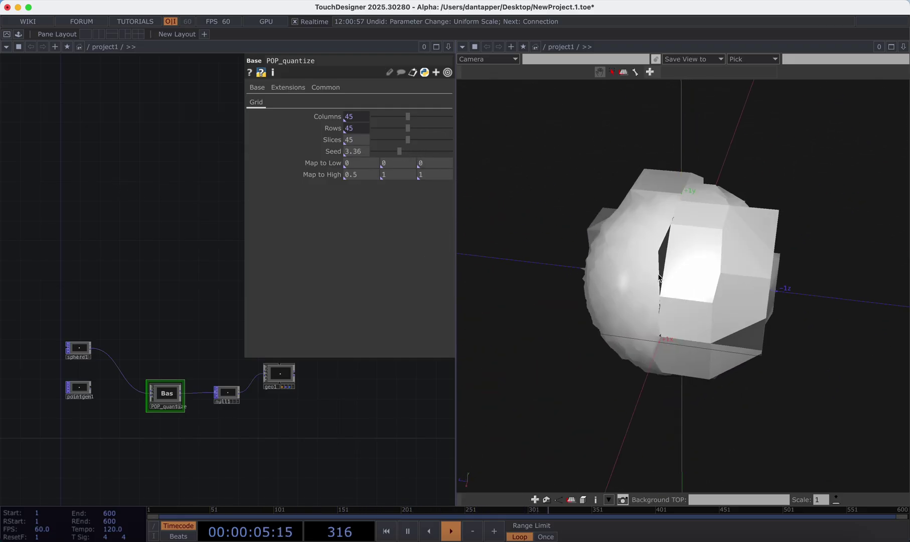
pyautogui.press('w')
pyautogui.moveTo(671, 274); pyautogui.dragTo(781, 238)
pyautogui.moveTo(694, 245); pyautogui.dragTo(502, 245)
pyautogui.moveTo(763, 257); pyautogui.dragTo(619, 265)
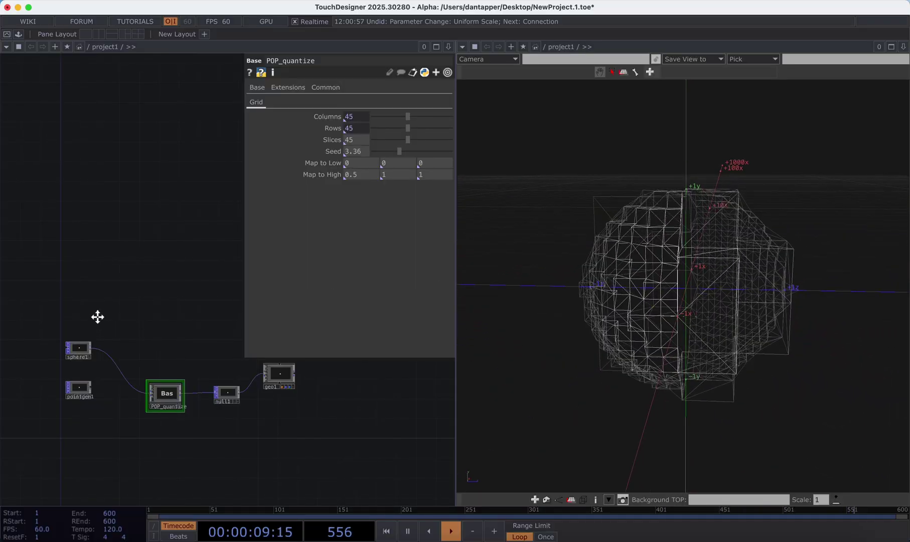
# Add a Grid POP above sphere1, feed it into POP_quantize in place of the sphere, and home the geometry view.
pyautogui.scroll(-3, 97, 316)
pyautogui.press('Tab')
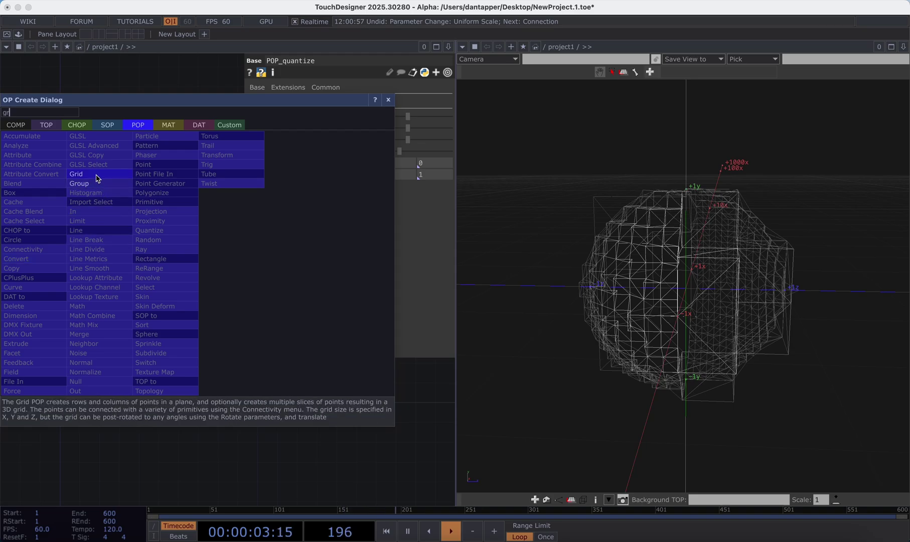
pyautogui.click(93, 174)
pyautogui.click(76, 261)
pyautogui.moveTo(78, 260); pyautogui.dragTo(103, 320)
pyautogui.press('h')
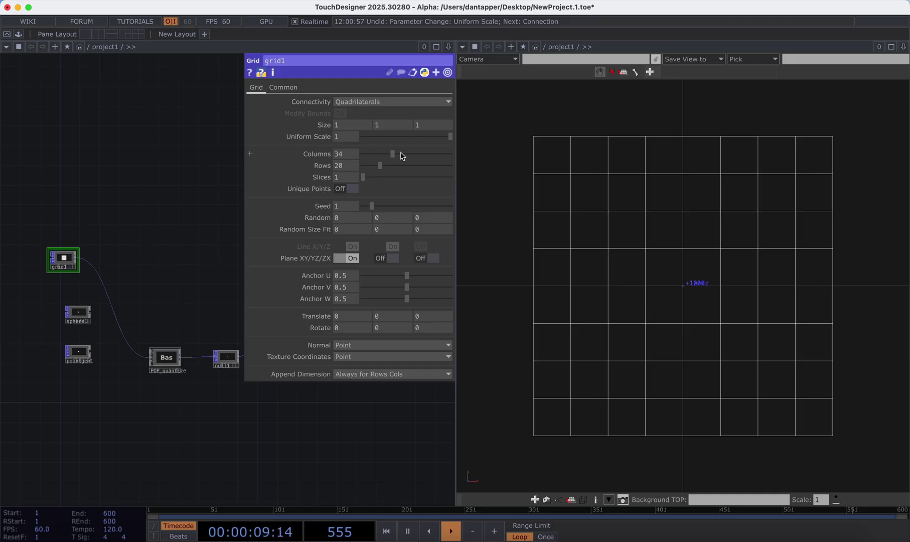
# Set grid1 to 89 columns and 100 rows, try 2 slices, and return to 1 slice while inspecting the grid.
pyautogui.moveTo(402, 155); pyautogui.dragTo(444, 156)
pyautogui.moveTo(381, 168); pyautogui.dragTo(482, 167)
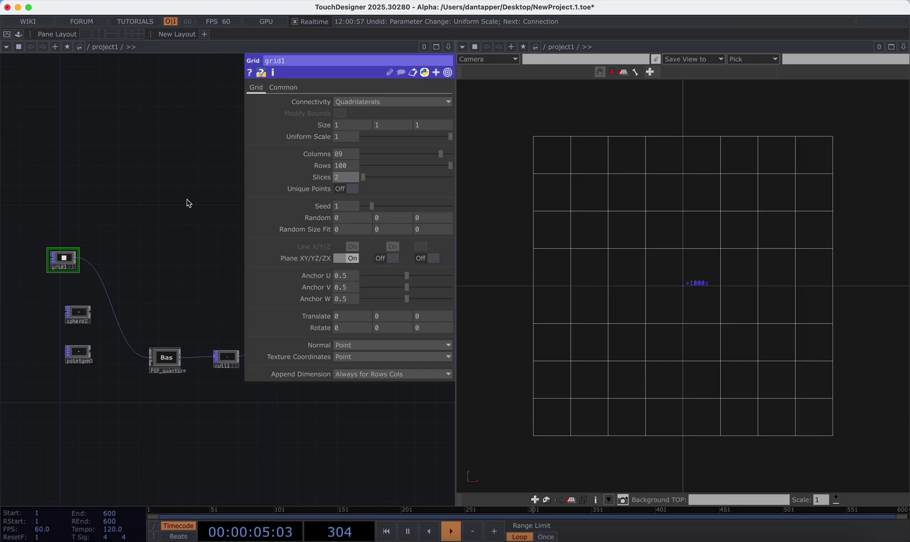
pyautogui.press('Return')
pyautogui.scroll(-3, 668, 243)
pyautogui.moveTo(710, 266); pyautogui.dragTo(430, 201)
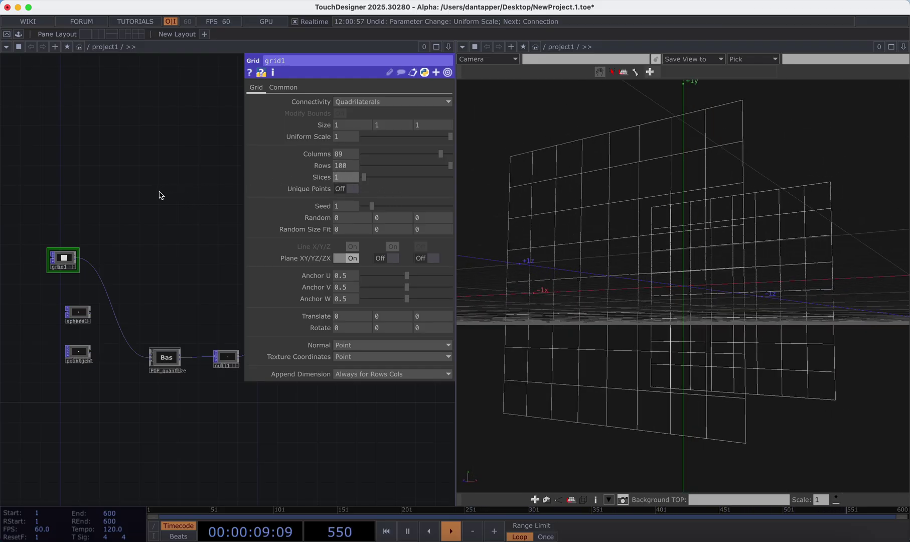
# Set the uniform scale of grid1 to 2 and inspect the quantized grid from the front.
pyautogui.click(346, 136)
pyautogui.write('2')
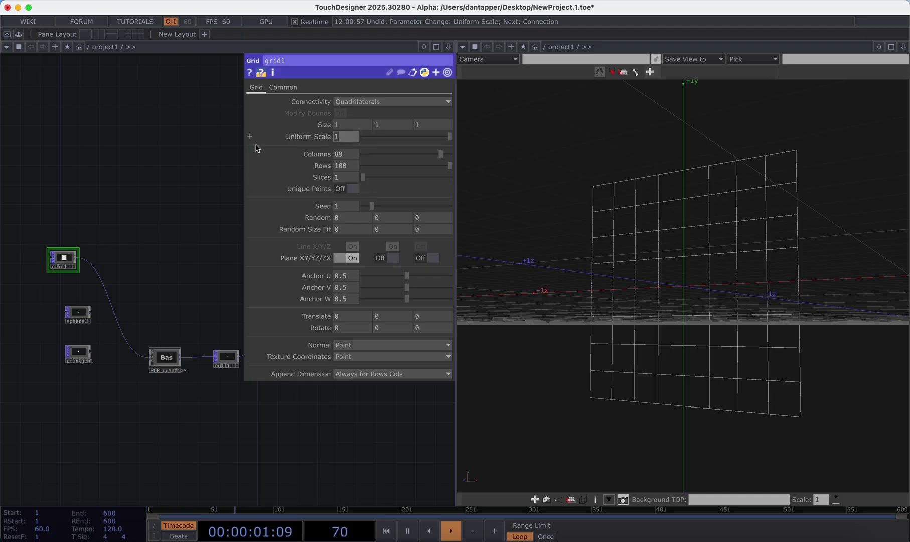
pyautogui.press('Return')
pyautogui.moveTo(677, 291); pyautogui.dragTo(714, 304)
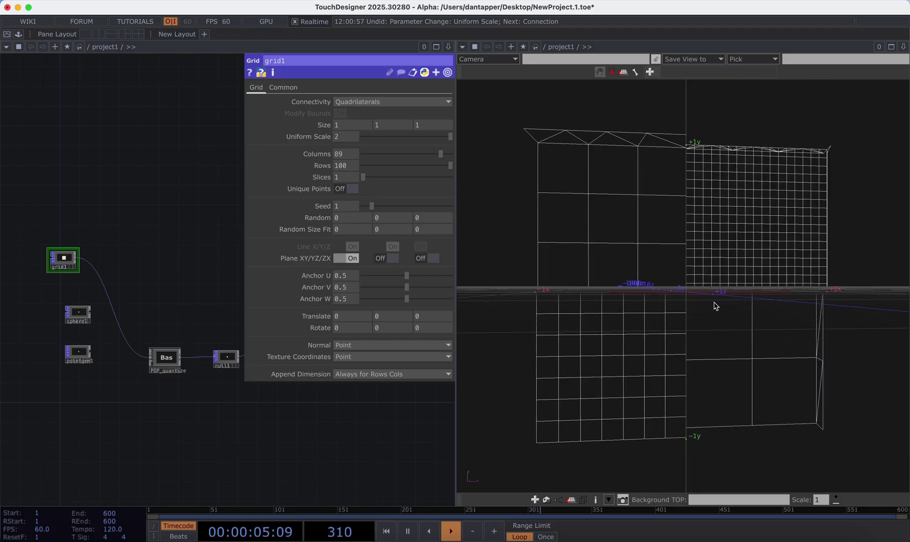
# Set POP_quantize to 20 columns, rows and slices with seed 2.05, and grid1 to uniform scale 10 and 100 columns.
pyautogui.click(170, 358)
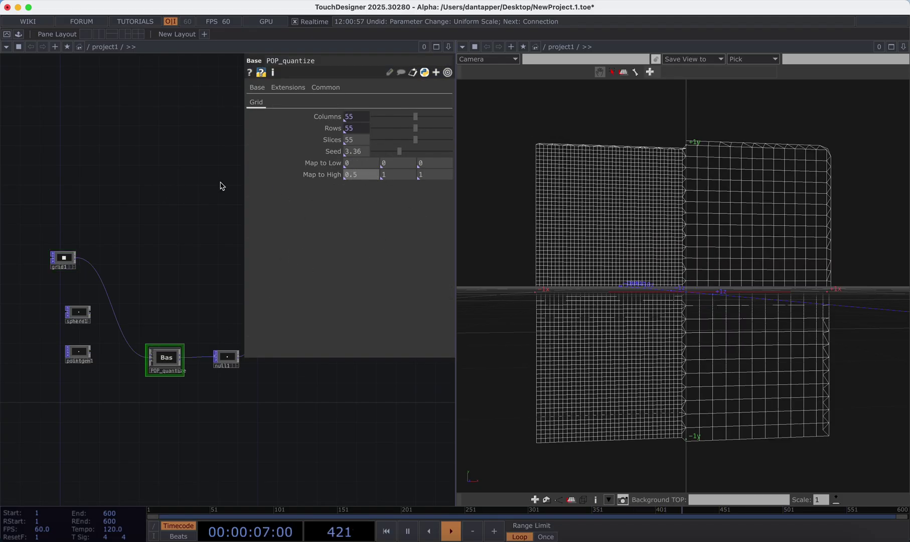
pyautogui.moveTo(400, 151); pyautogui.dragTo(391, 153)
pyautogui.click(63, 258)
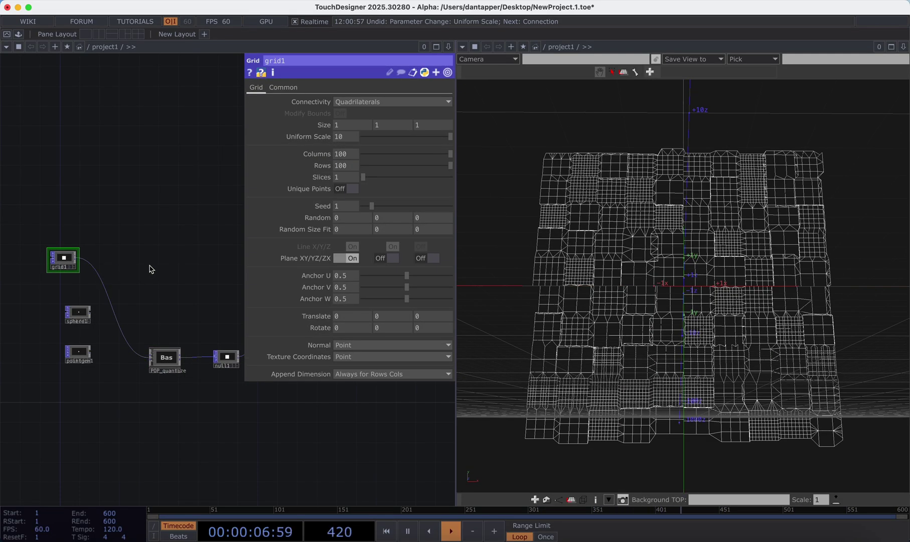
# Move null1 and geo1 farther along the network and raise POP_quantize to make room for more operators between them.
pyautogui.moveTo(203, 315); pyautogui.dragTo(112, 315, button='middle')
pyautogui.moveTo(86, 295); pyautogui.dragTo(240, 423)
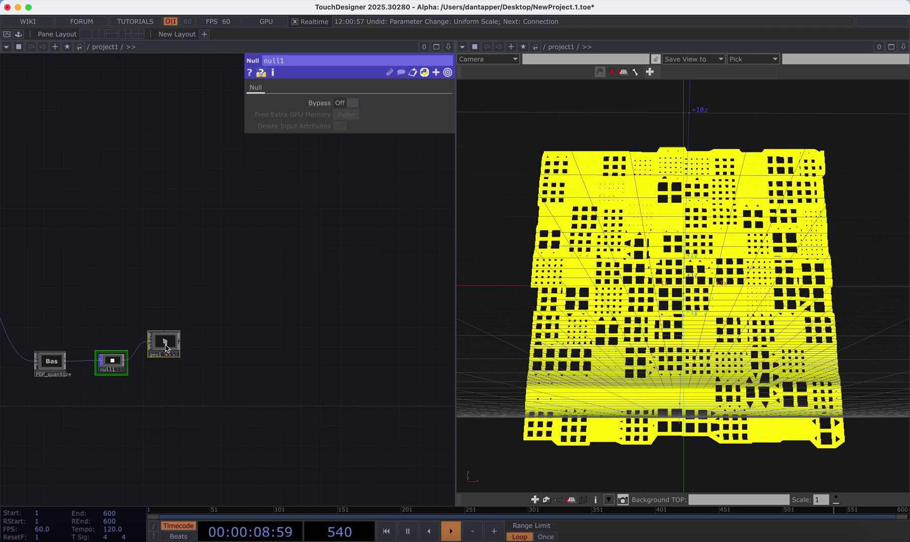
pyautogui.moveTo(165, 346); pyautogui.dragTo(284, 345)
pyautogui.click(132, 310)
pyautogui.moveTo(100, 312); pyautogui.dragTo(233, 315)
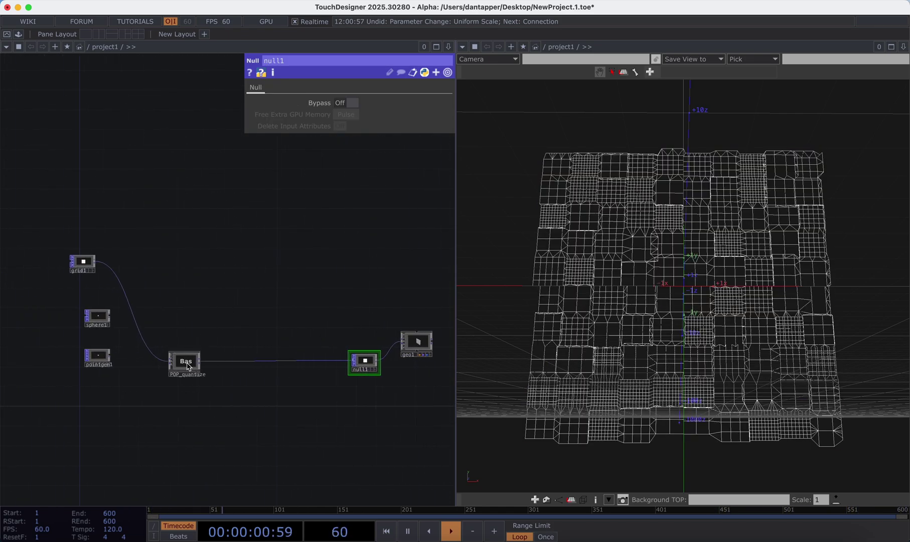
pyautogui.moveTo(188, 367); pyautogui.dragTo(183, 326)
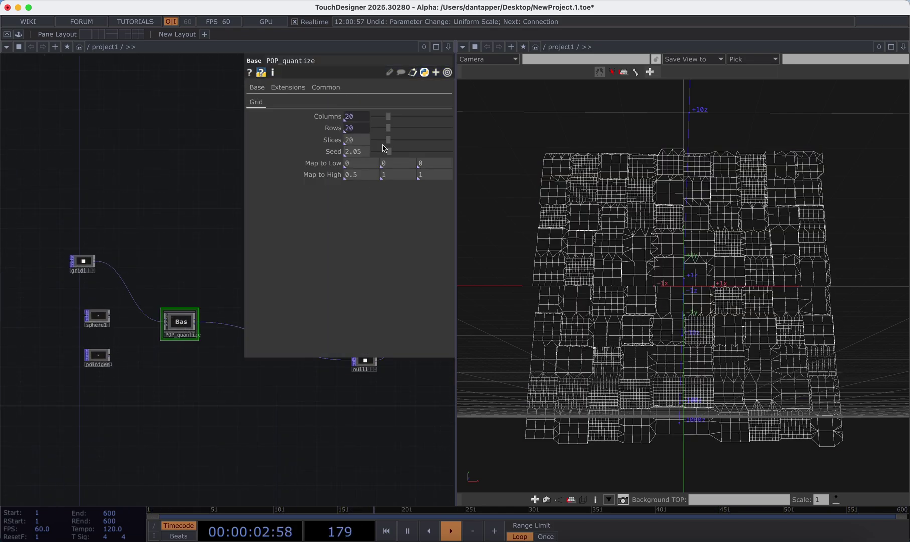
# Test the seed of POP_quantize with the values 4, 5 and 56.
pyautogui.moveTo(370, 149); pyautogui.dragTo(231, 148)
pyautogui.write('4')
pyautogui.press('Return')
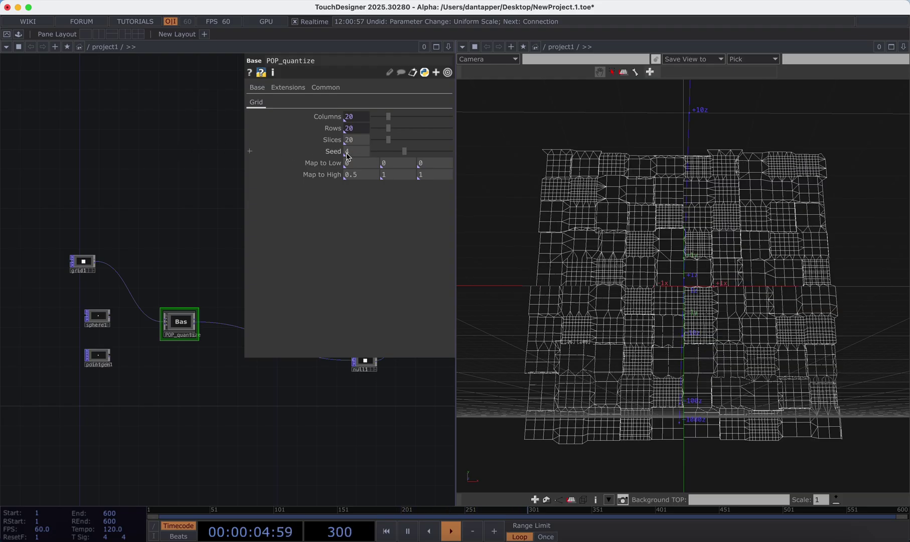
pyautogui.moveTo(363, 150); pyautogui.dragTo(230, 151)
pyautogui.write('5')
pyautogui.press('Return')
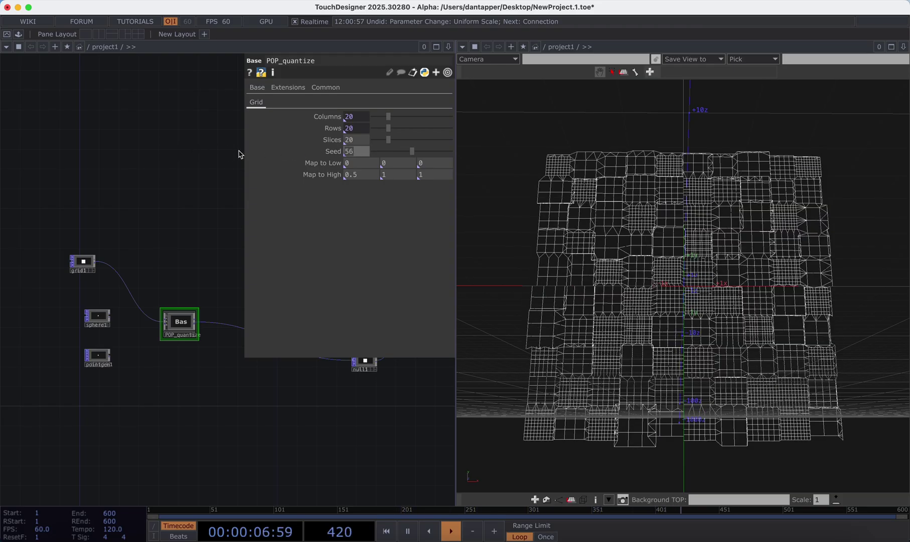
pyautogui.press('Return')
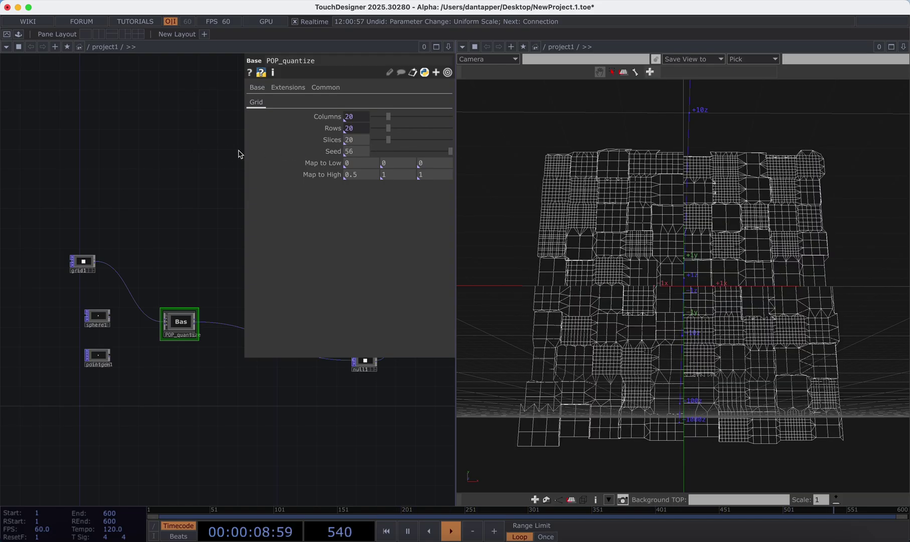
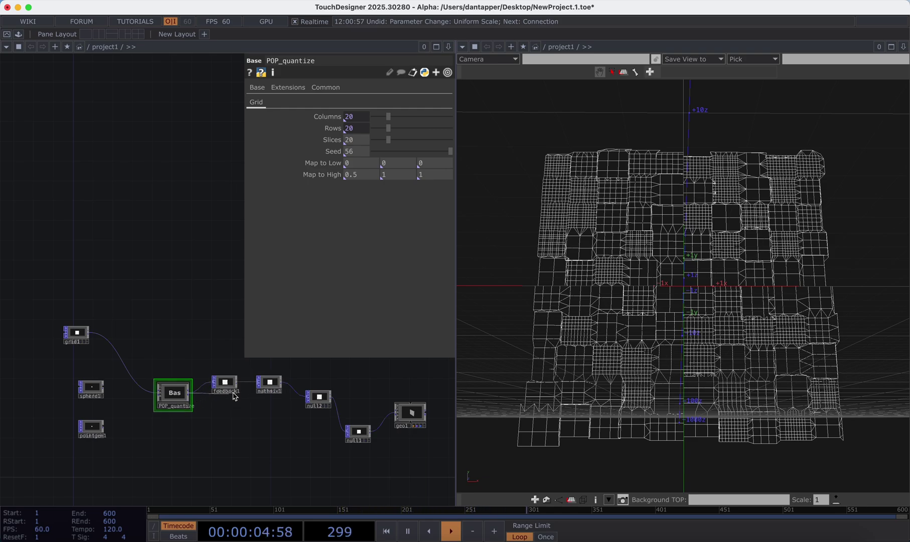
# Place feedback1 above the chain, feed POP_quantize into mathmix1's second input, and set mathmix1's combine operation to mix(A, B, C).
pyautogui.moveTo(261, 387); pyautogui.dragTo(224, 379)
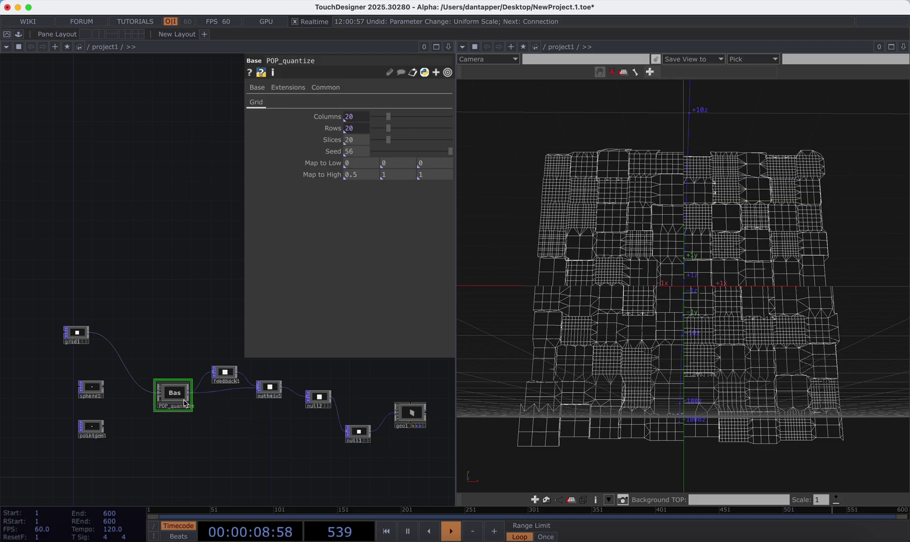
pyautogui.click(271, 390)
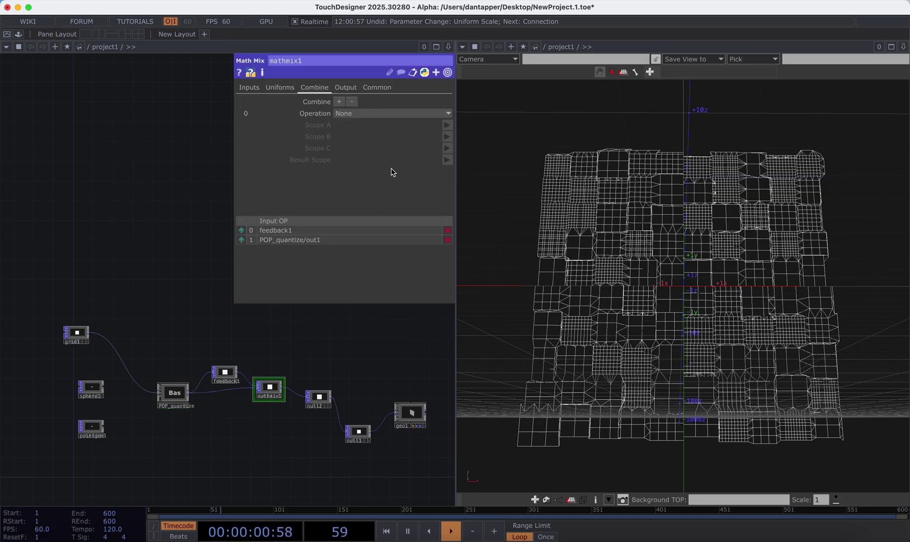
pyautogui.click(375, 114)
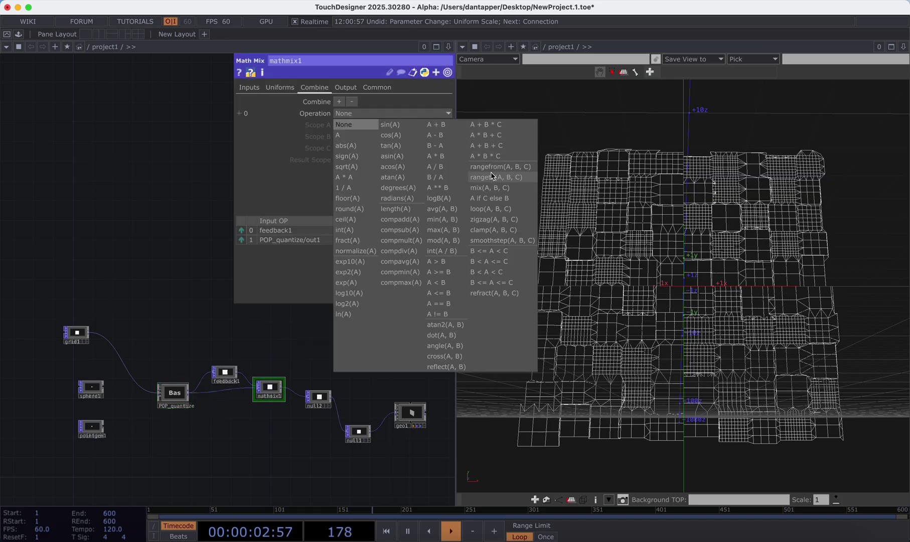
pyautogui.click(489, 187)
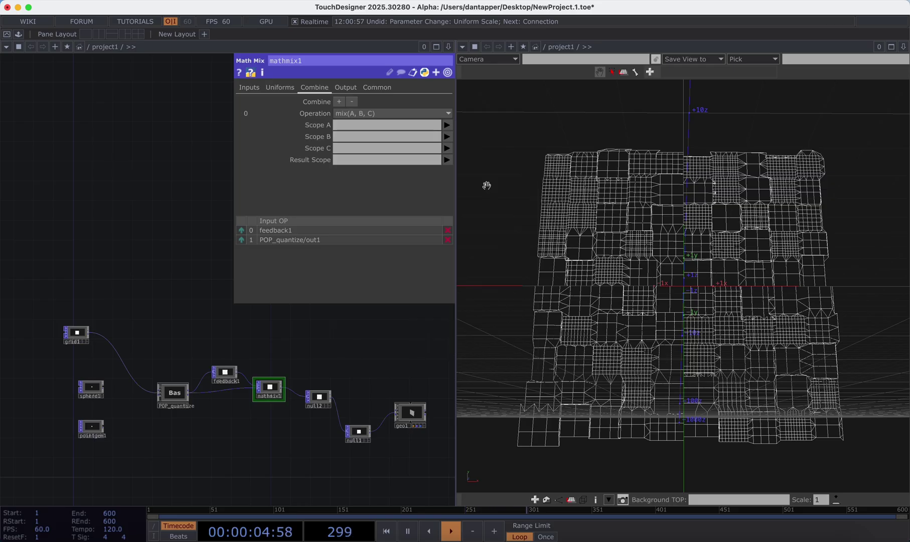
# Set mathmix1's Scope A to P, Scope B to in1_P and Scope C to 0.5.
pyautogui.click(447, 125)
pyautogui.click(447, 135)
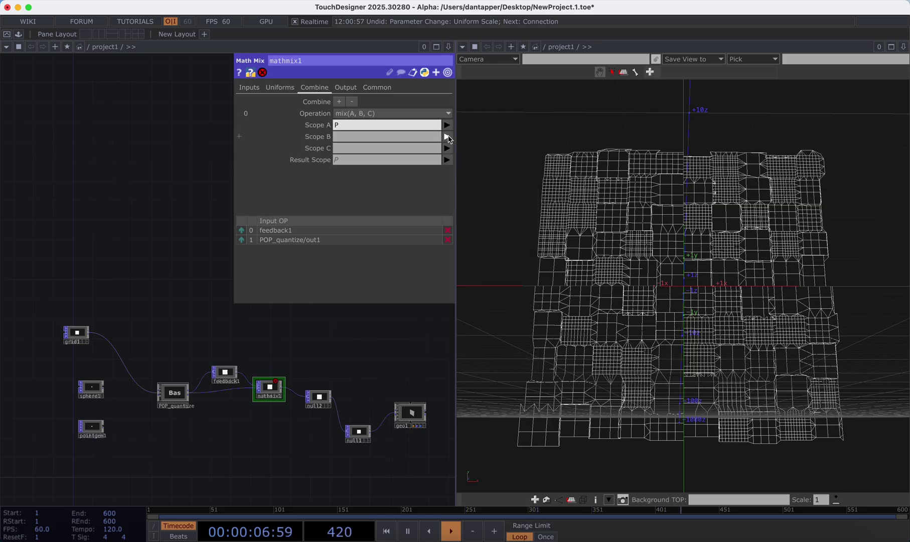
pyautogui.click(447, 136)
pyautogui.click(459, 200)
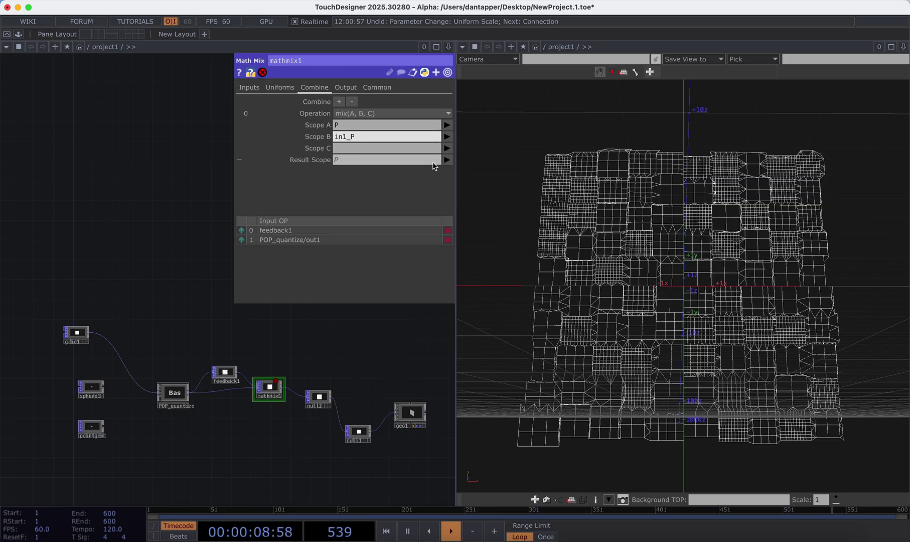
pyautogui.click(390, 148)
pyautogui.write('0.5')
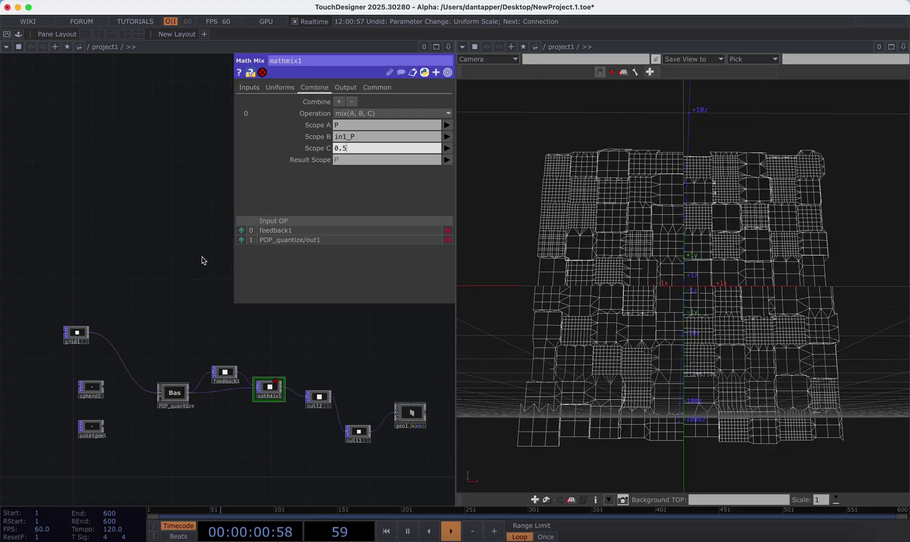
pyautogui.press('Return')
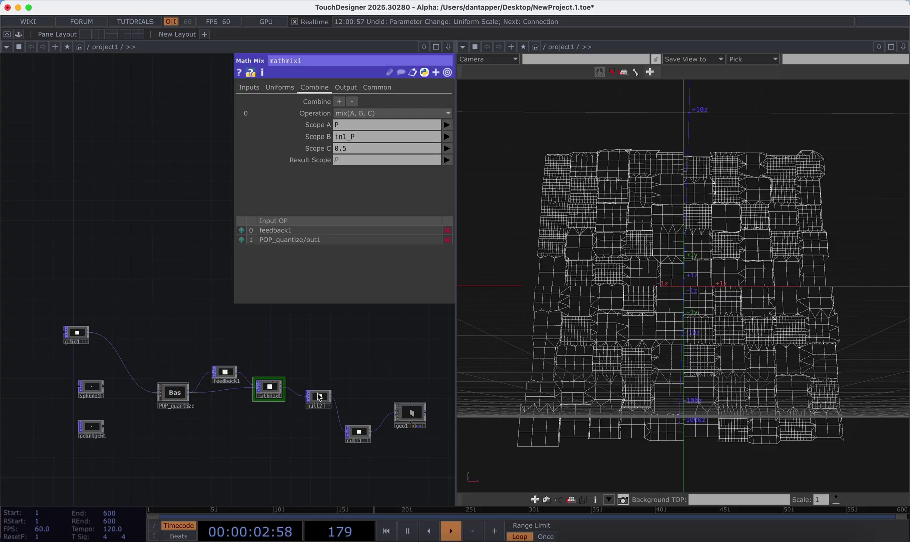
# Assign null2 as the Target POP of feedback1.
pyautogui.click(221, 373)
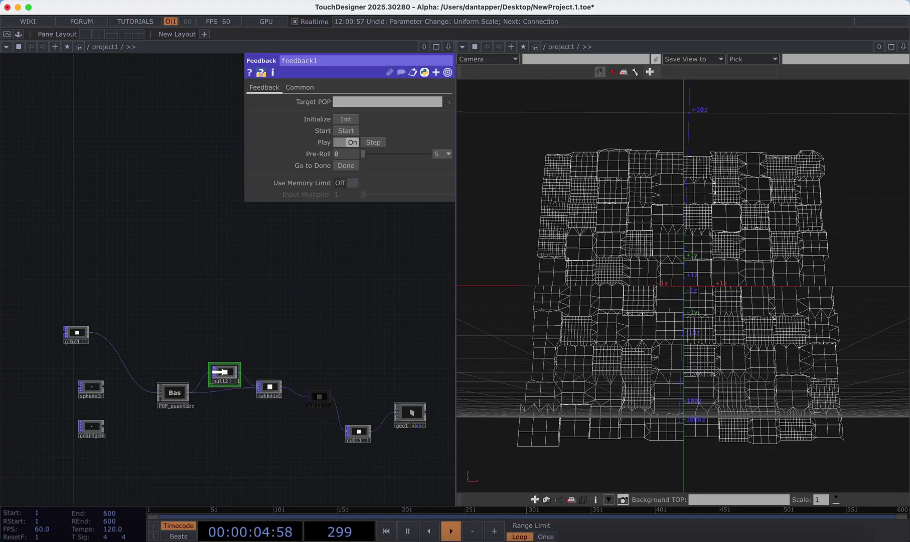
pyautogui.moveTo(317, 149); pyautogui.dragTo(362, 103)
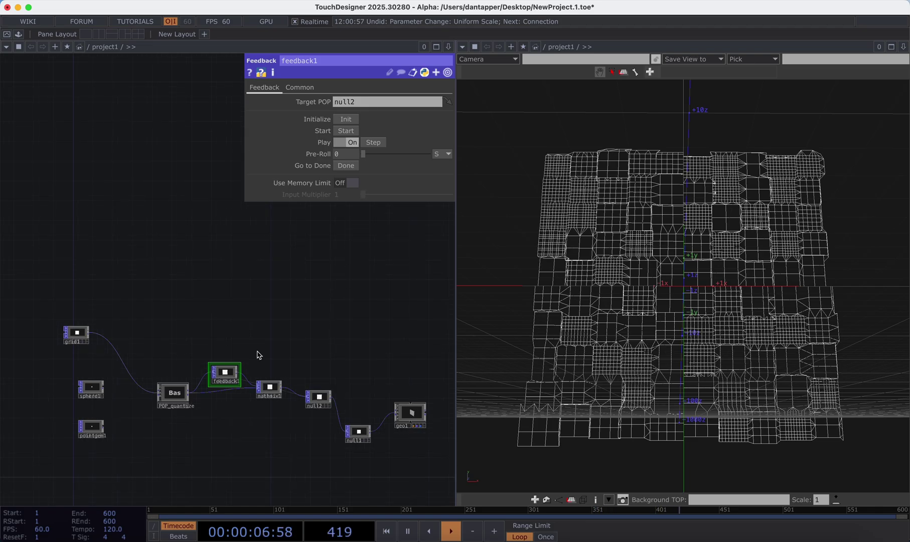
# Test the feedback blending by setting the seed of POP_quantize to 1, 5 and 6 in turn.
pyautogui.click(166, 404)
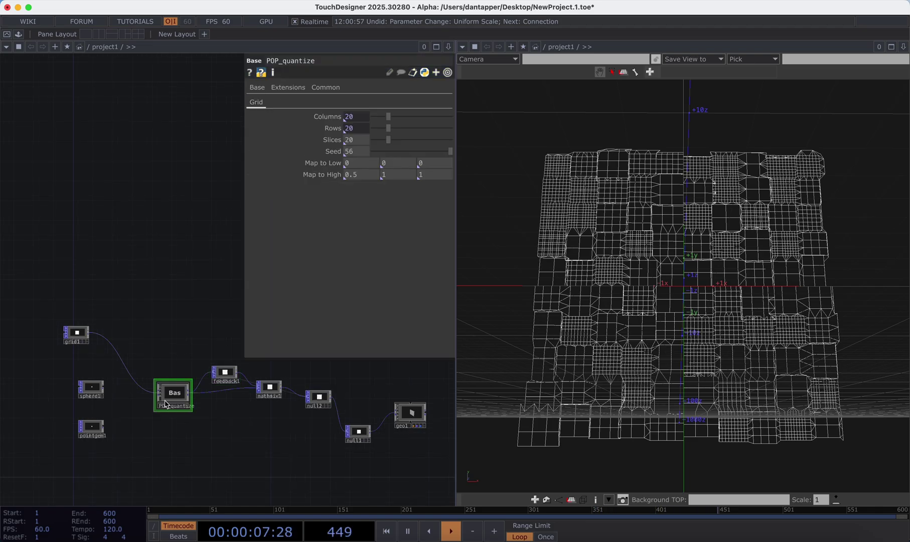
pyautogui.write('1')
pyautogui.press('Return')
pyautogui.doubleClick(355, 151)
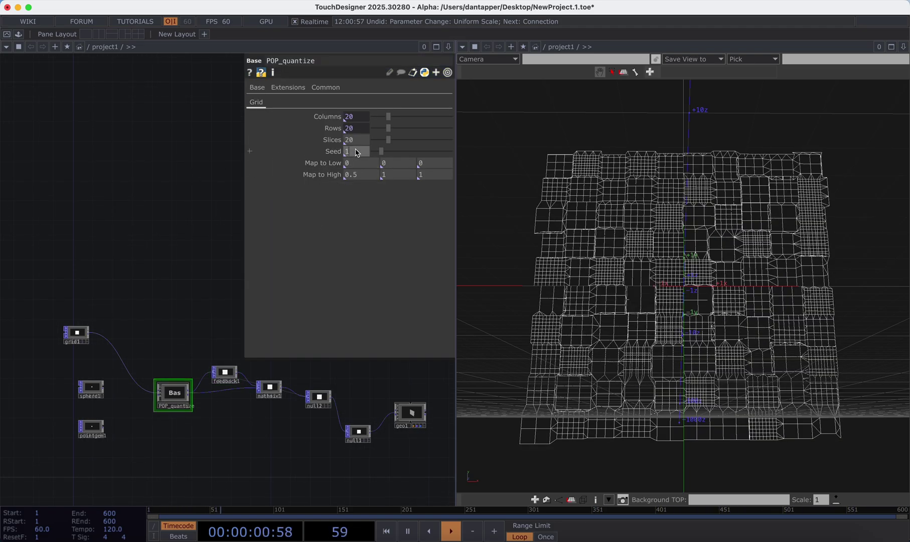
pyautogui.write('5')
pyautogui.press('Return')
pyautogui.click(360, 152)
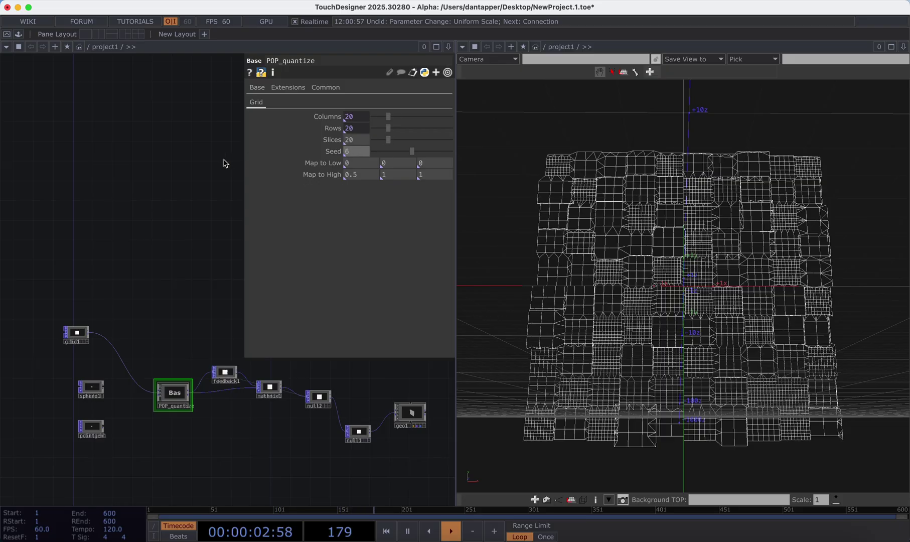
pyautogui.press('Return')
# Add a Keyboard In CHOP to the empty area above the POP chain.
pyautogui.press('Tab')
pyautogui.write('ke')
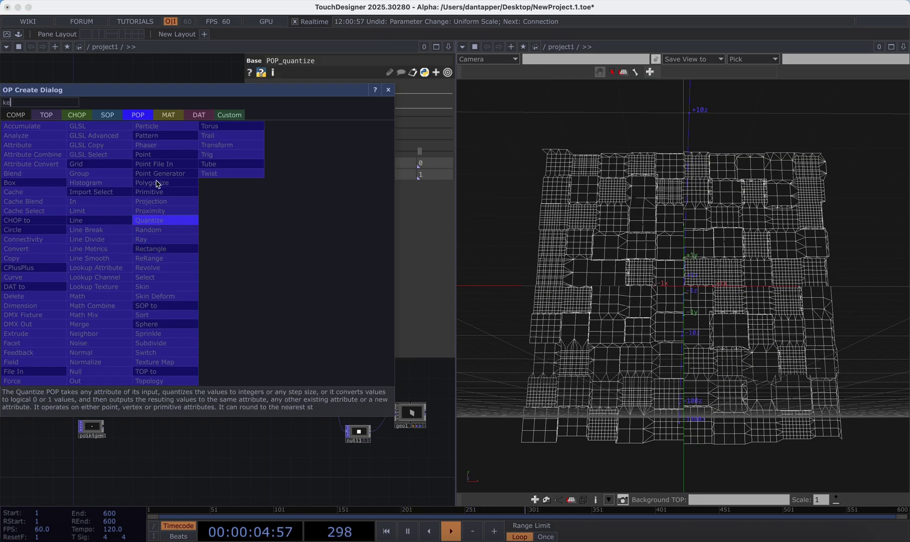
pyautogui.click(198, 269)
pyautogui.click(170, 268)
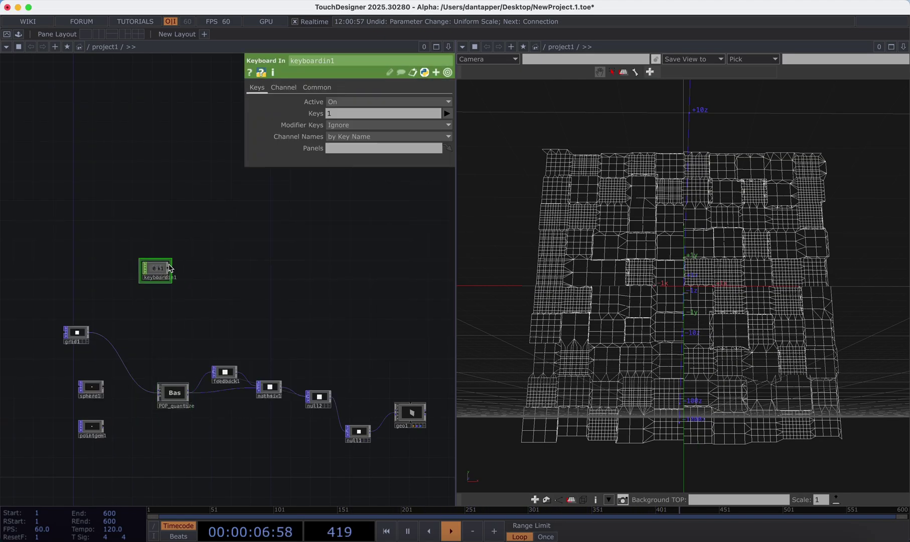
# Add a Count CHOP after keyboardin1 and place it above POP_quantize.
pyautogui.rightClick(170, 270)
pyautogui.write('co')
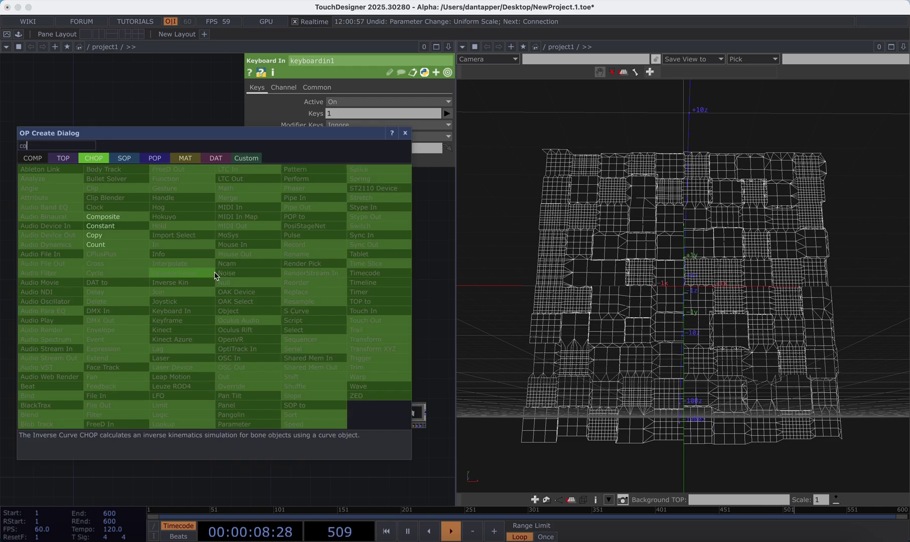
pyautogui.click(126, 246)
pyautogui.click(182, 344)
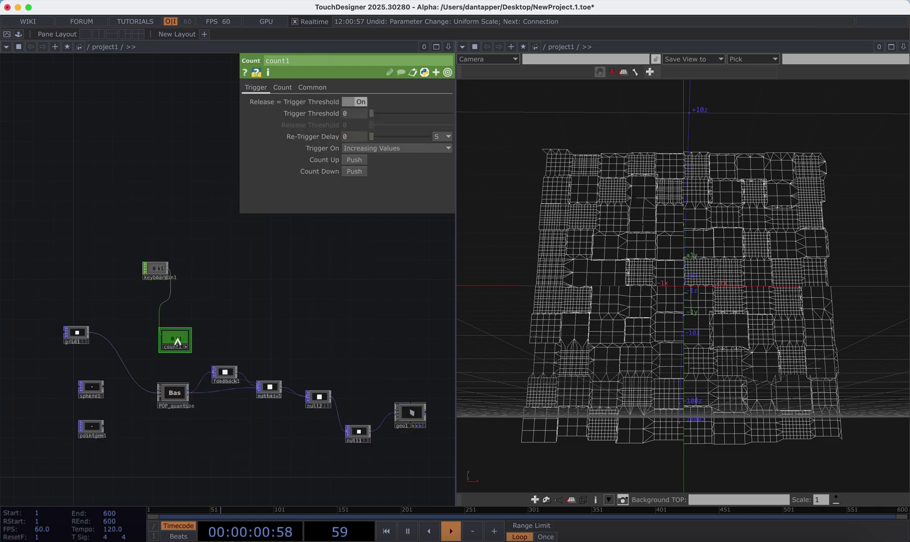
# Link the Seed parameter of POP_quantize to the k1 channel of count1.
pyautogui.moveTo(178, 342); pyautogui.dragTo(408, 131)
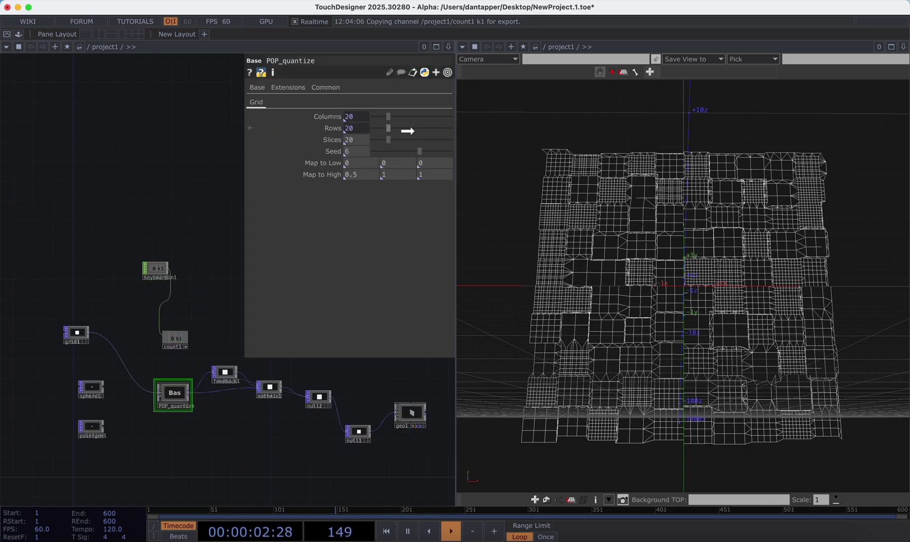
pyautogui.moveTo(362, 152); pyautogui.dragTo(362, 151)
pyautogui.click(362, 148)
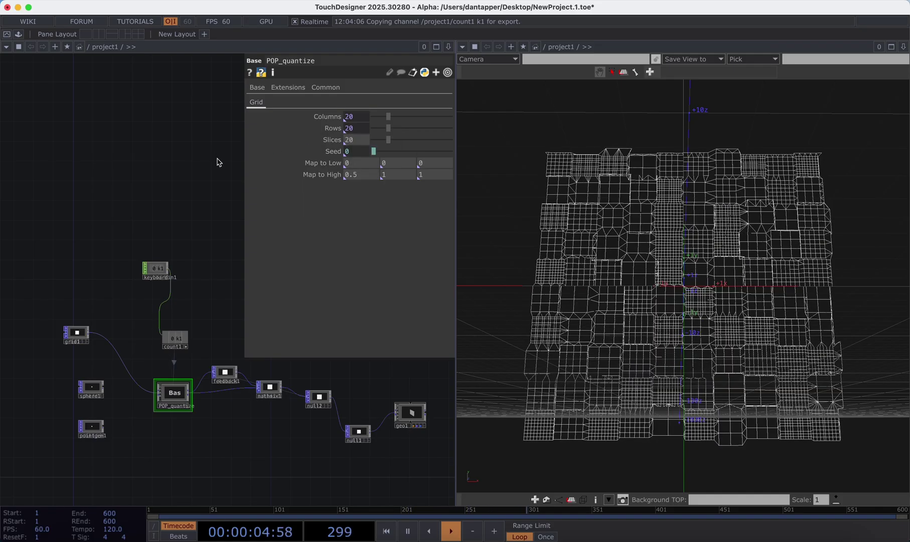
# Trigger the keyboard counter several times to test how the grid blends between seeds.
pyautogui.press('1')
pyautogui.press('1')
pyautogui.press('1')
pyautogui.press('1')
pyautogui.press('1')
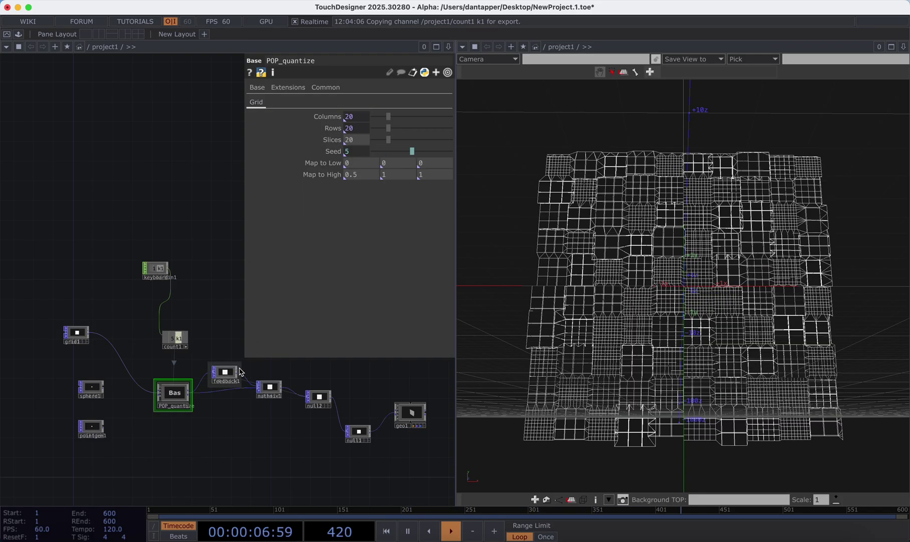
pyautogui.press('a')
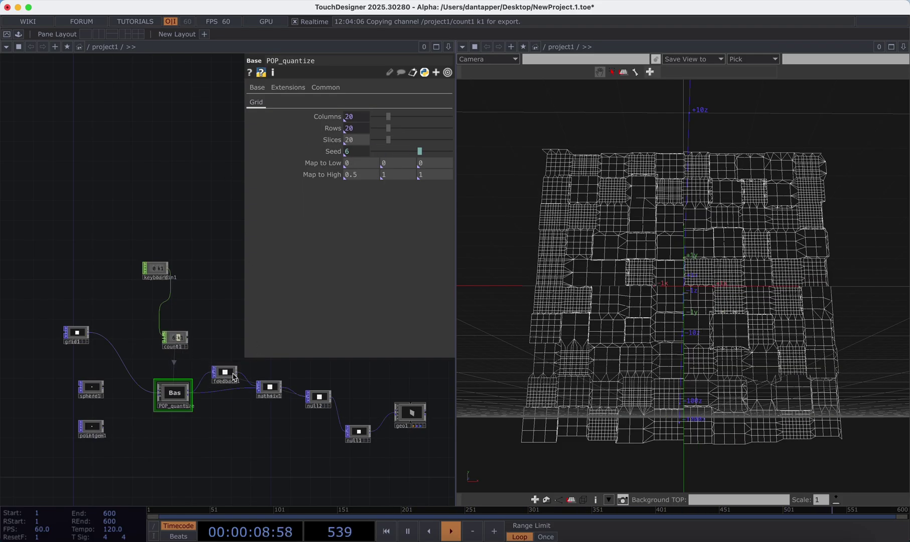
# Try 0.9 as the Scope C value in the Combine settings of mathmix1.
pyautogui.click(269, 388)
pyautogui.click(359, 148)
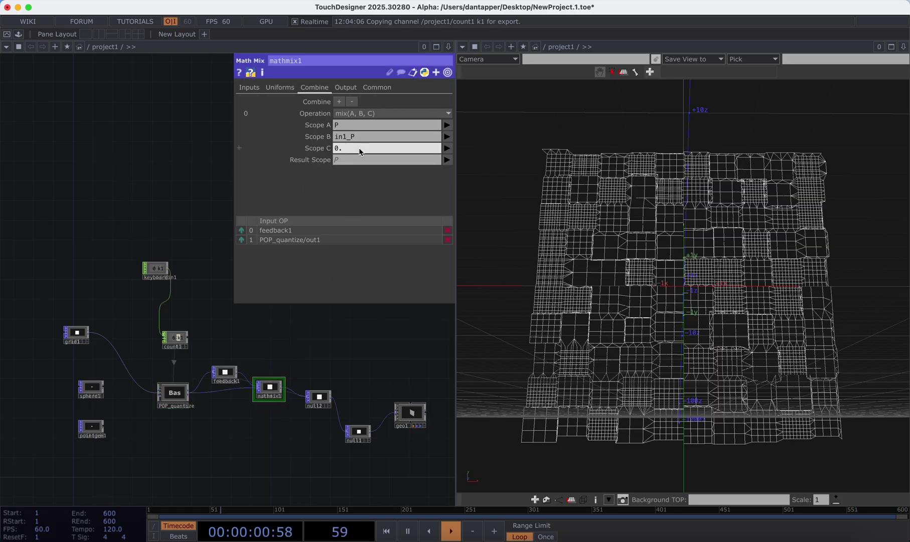
pyautogui.write('9')
pyautogui.press('Return')
# Set Scope C of mathmix1 to 0.1 for slower blending.
pyautogui.click(362, 149)
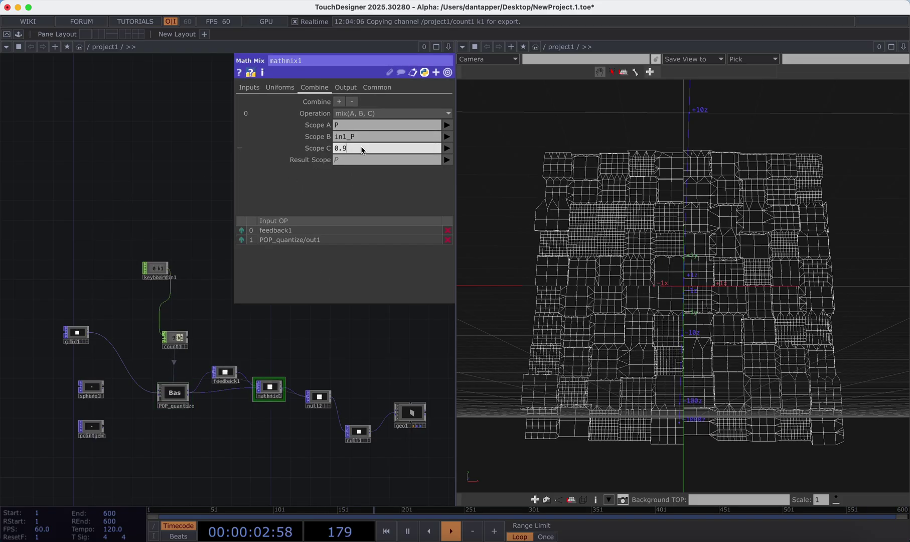
pyautogui.write('1')
pyautogui.press('Return')
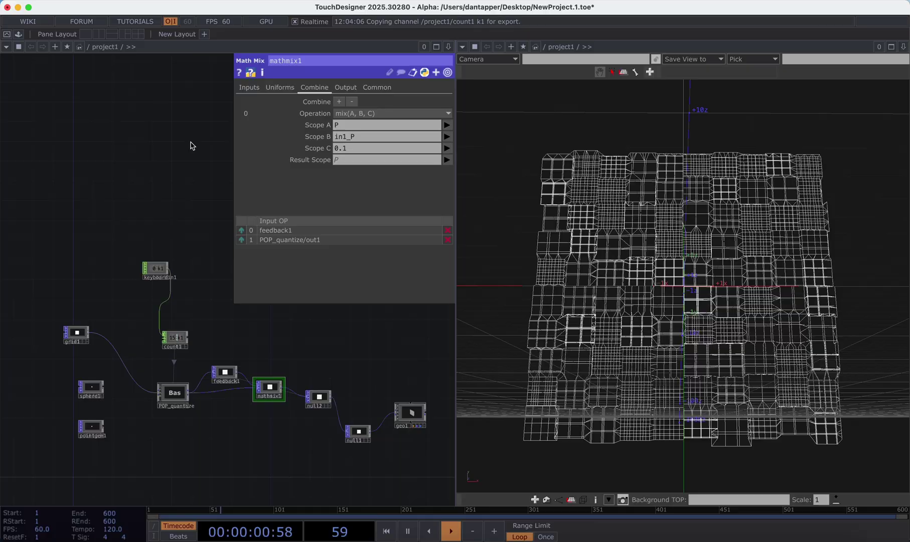
# Switch the geometry view from wireframe to solid shading and hide the parameters of geo1.
pyautogui.moveTo(335, 367); pyautogui.dragTo(221, 362)
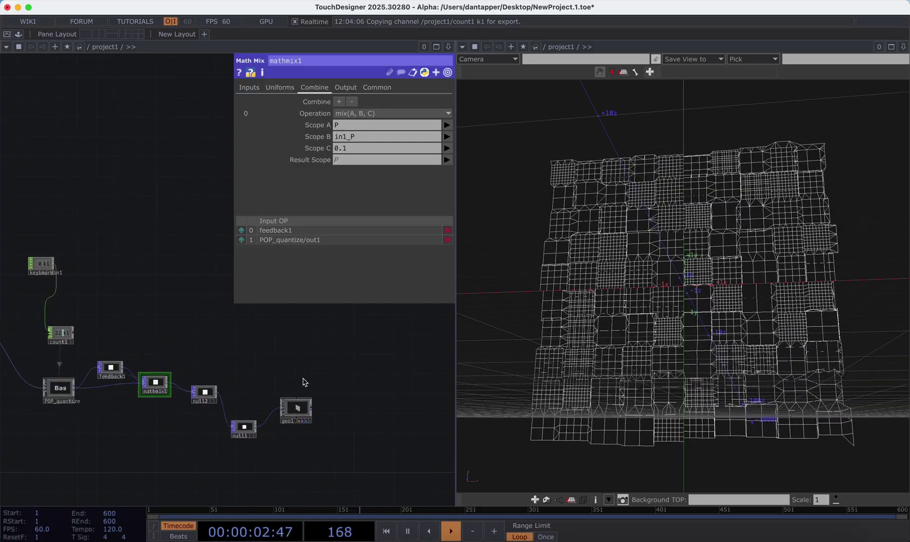
pyautogui.click(297, 408)
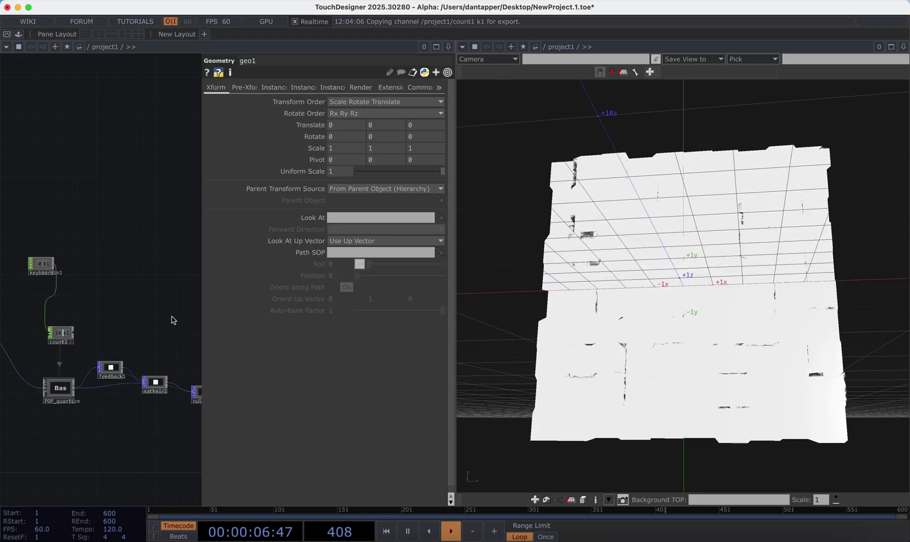
pyautogui.press('p')
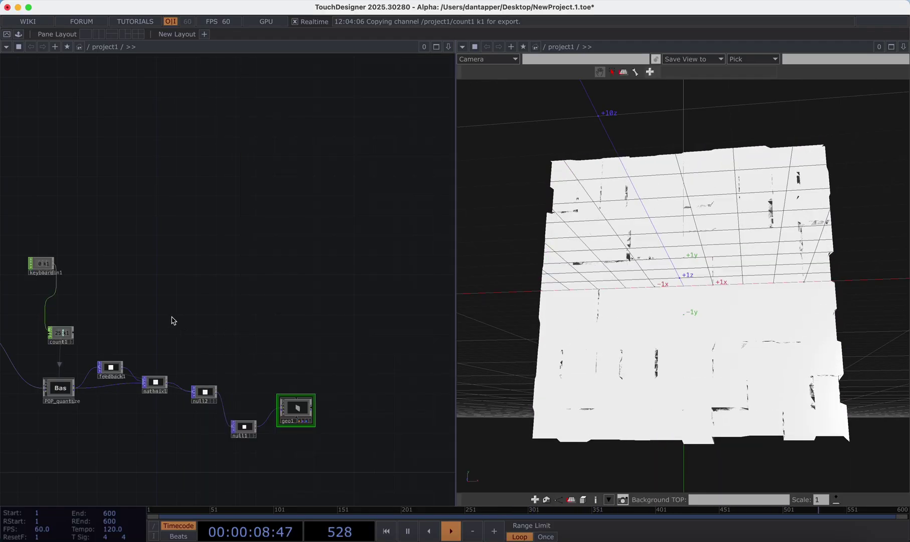
# Add a Phong MAT above geo1 and assign it as the material of geo1.
pyautogui.moveTo(289, 281); pyautogui.dragTo(299, 257)
pyautogui.scroll(-5, 300, 257)
pyautogui.hscroll(-3, 299, 256)
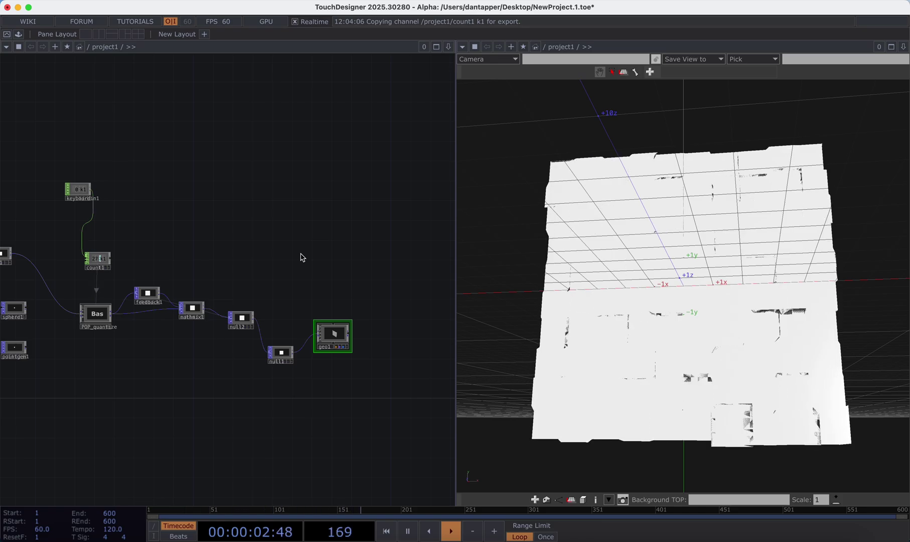
pyautogui.press('Tab')
pyautogui.write('ph')
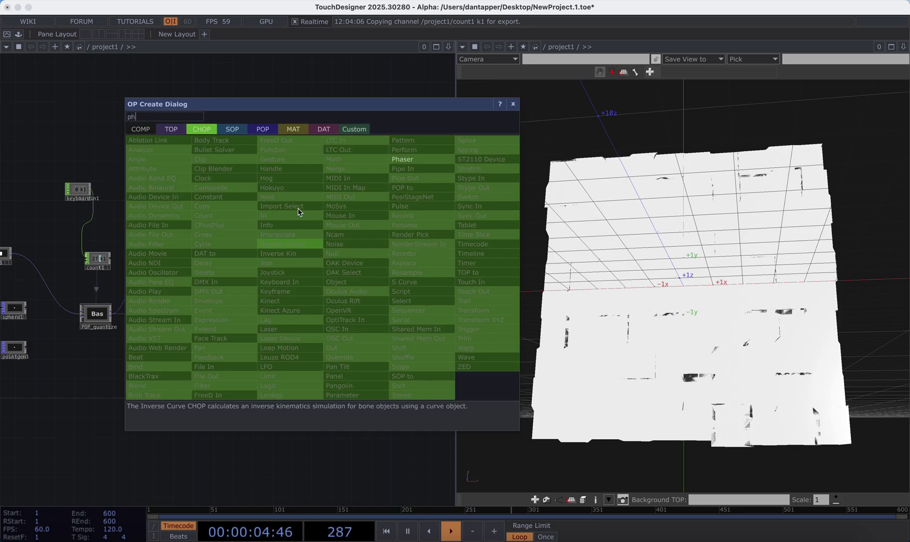
pyautogui.click(287, 129)
pyautogui.click(175, 215)
pyautogui.click(335, 273)
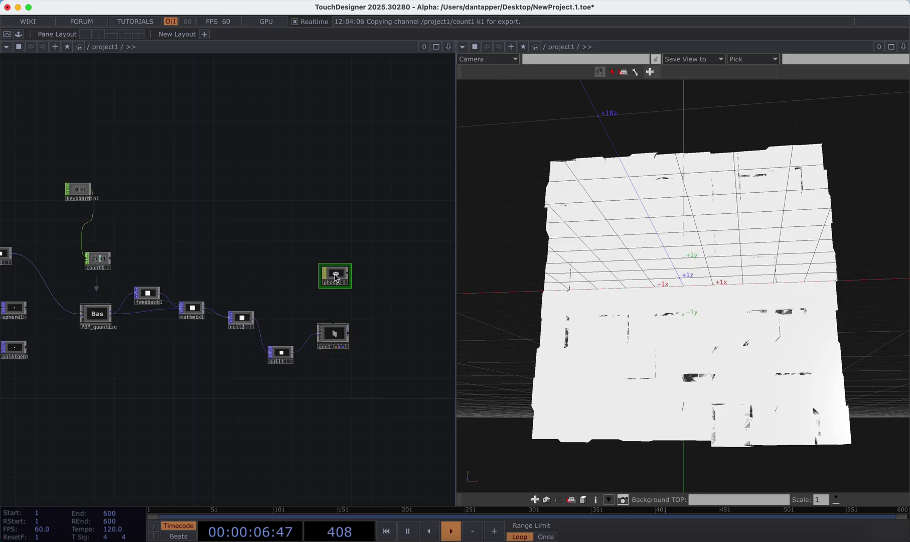
pyautogui.moveTo(334, 273); pyautogui.dragTo(334, 334)
pyautogui.click(333, 321)
# Add a Noise TOP above phong1 and apply it as a texture on phong1.
pyautogui.press('Tab')
pyautogui.write('n')
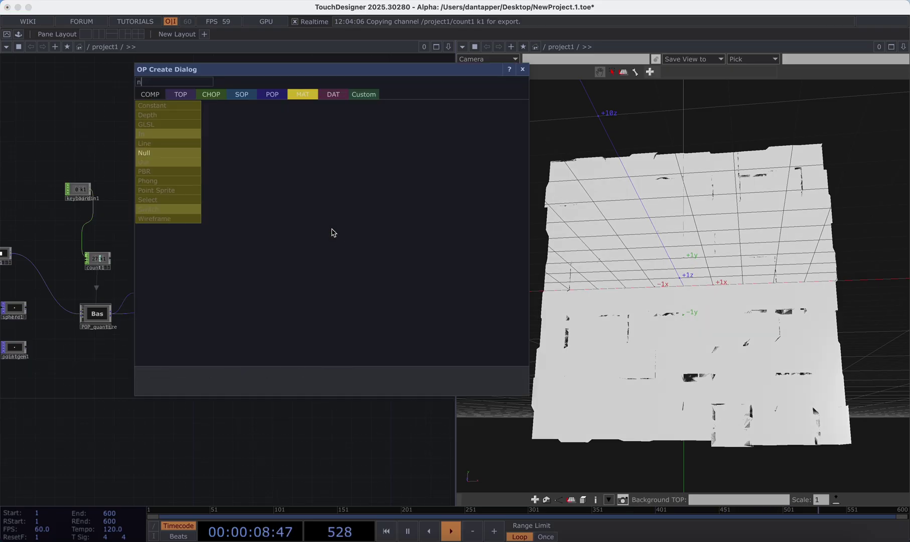
pyautogui.write('o')
pyautogui.click(181, 94)
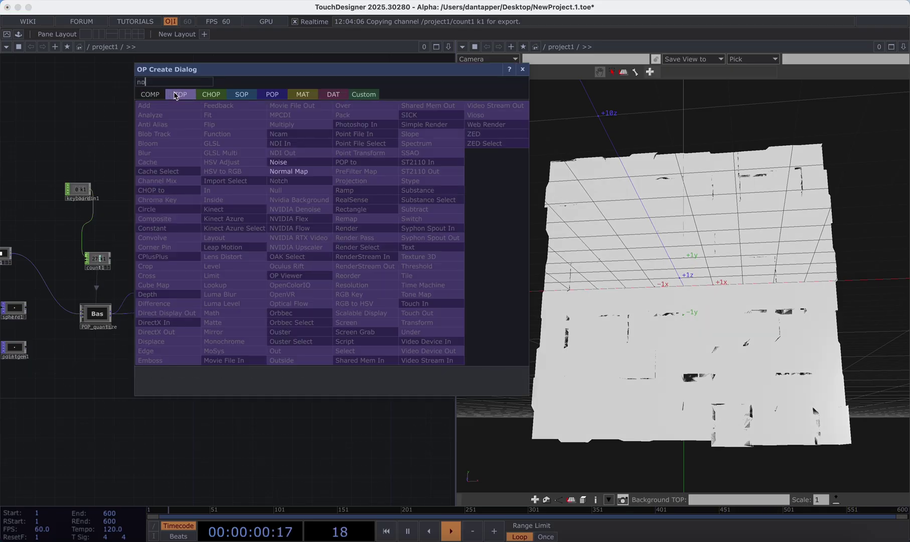
pyautogui.click(286, 164)
pyautogui.click(316, 236)
pyautogui.moveTo(317, 235); pyautogui.dragTo(332, 273)
pyautogui.click(324, 224)
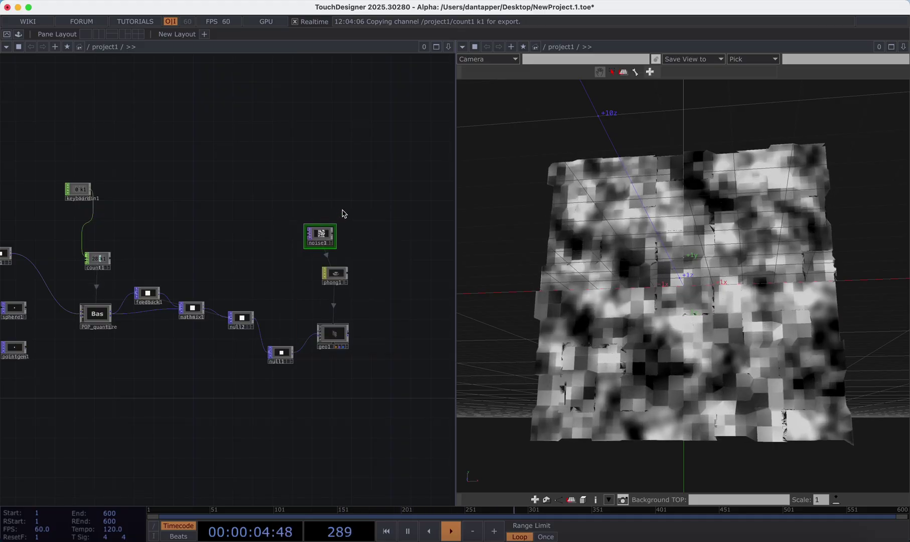
# Trigger the keyboard counter to examine the seed changes on the noise-textured grid.
pyautogui.press('1')
pyautogui.press('1')
pyautogui.press('1')
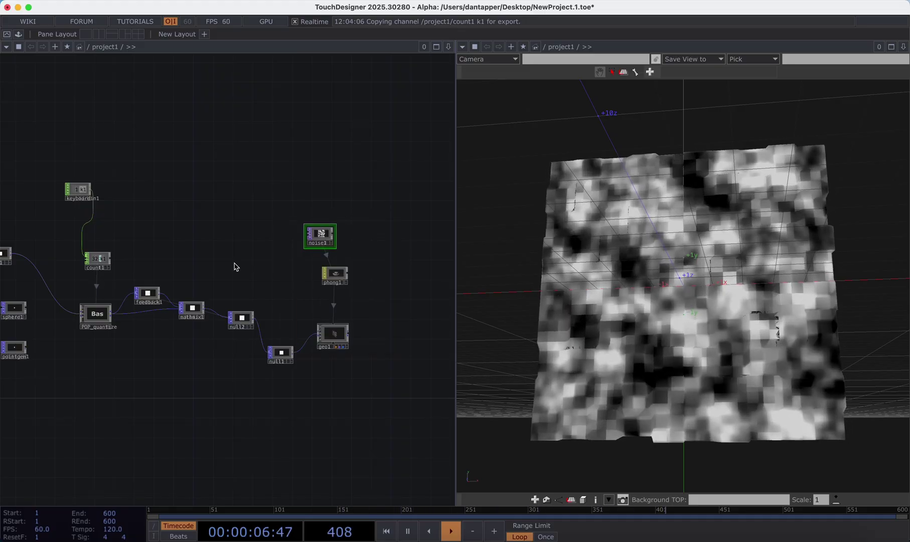
# Open the POP_quantize parameters and try 0.1 as the first Map to High value.
pyautogui.moveTo(259, 244); pyautogui.dragTo(377, 254)
pyautogui.click(213, 324)
pyautogui.press('p')
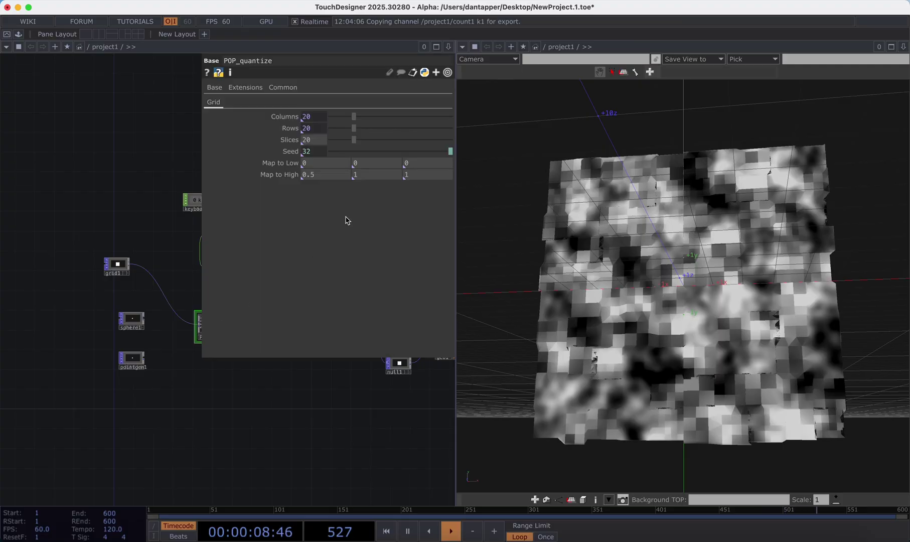
pyautogui.press('1')
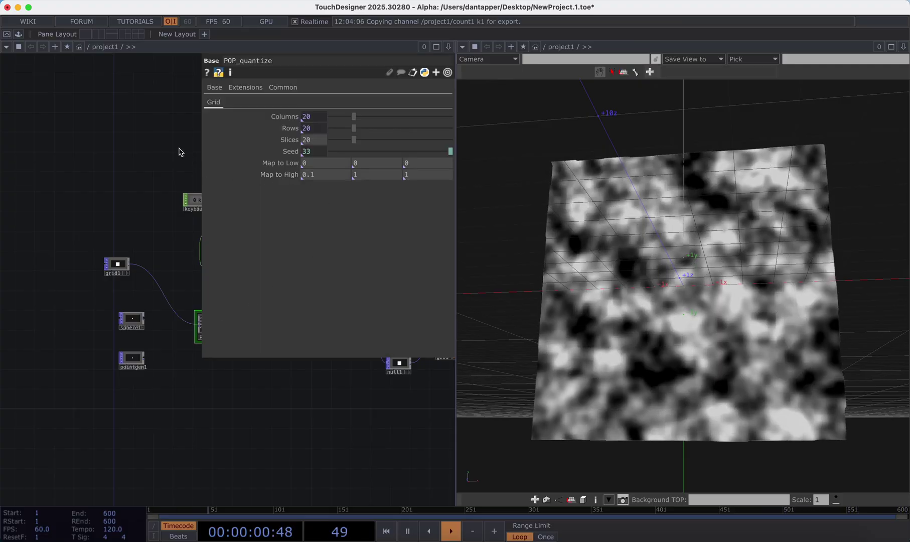
# Set the first Map to High value of POP_quantize to 2 and trigger a new seed.
pyautogui.moveTo(312, 174); pyautogui.dragTo(221, 180)
pyautogui.write('2')
pyautogui.press('Return')
pyautogui.press('1')
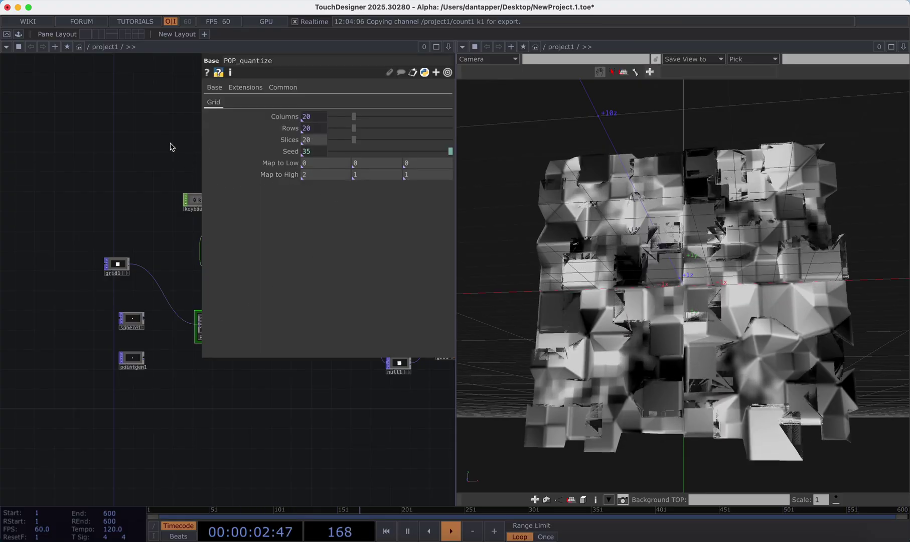
# Trigger the keyboard counter repeatedly and examine the stronger quantization of the grid from the front.
pyautogui.press('k')
pyautogui.press('k')
pyautogui.press('k')
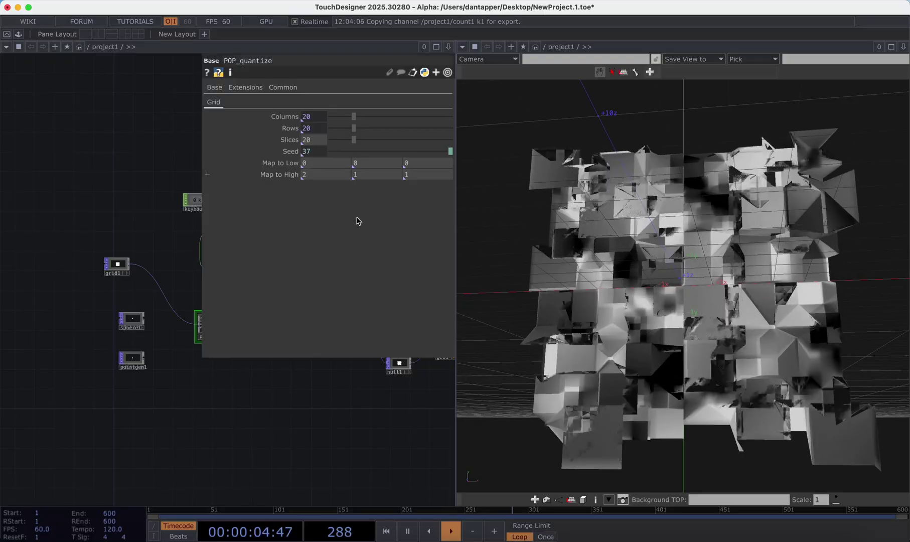
pyautogui.press('k')
pyautogui.press('k')
pyautogui.press('k')
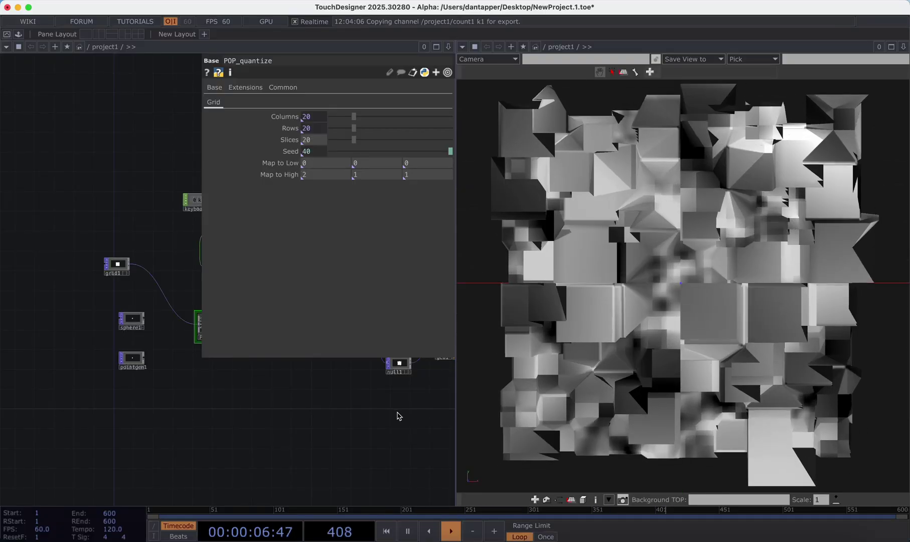
pyautogui.press('k')
pyautogui.press('k')
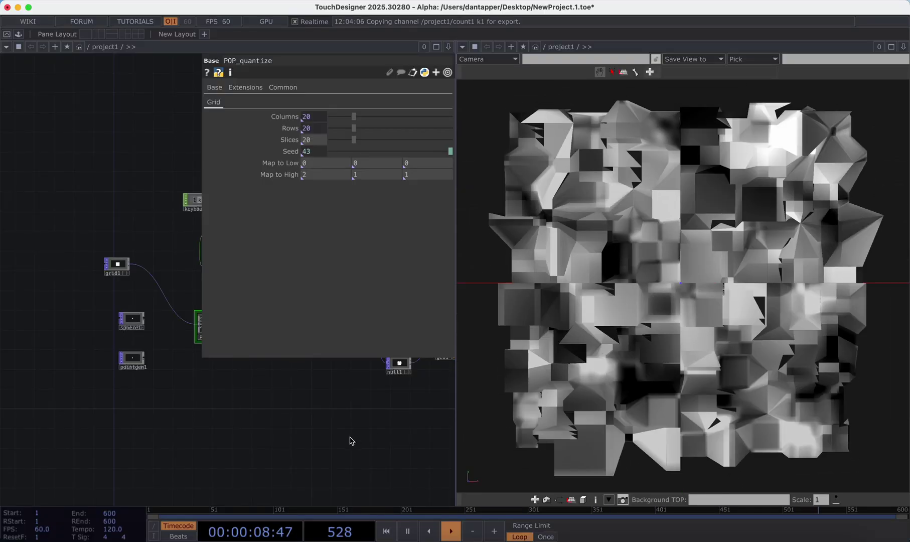
pyautogui.moveTo(345, 441); pyautogui.dragTo(218, 465)
pyautogui.press('k')
pyautogui.press('k')
pyautogui.press('k')
# Import IMG_1480.jpeg from the Downloads folder, place it above noise1, and apply it as the texture of phong1.
pyautogui.moveTo(289, 447); pyautogui.dragTo(124, 482)
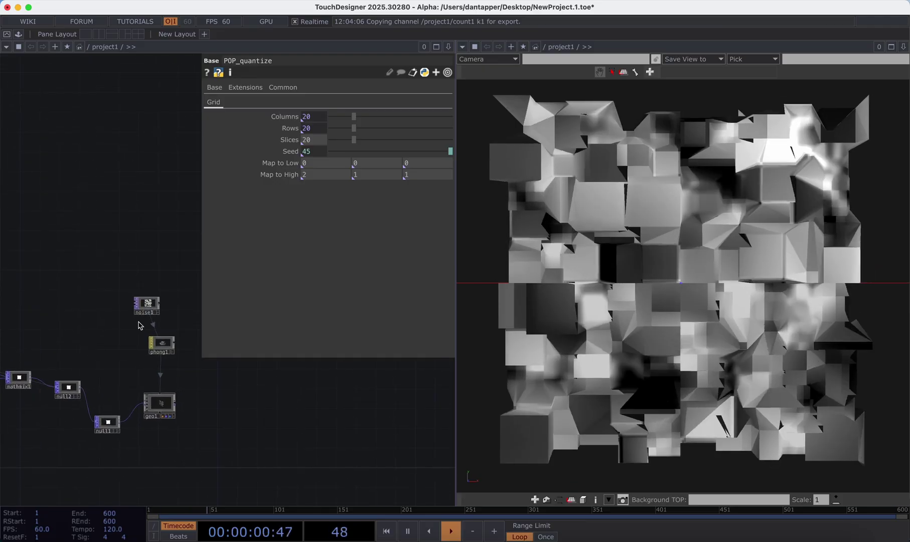
pyautogui.click(798, 539)
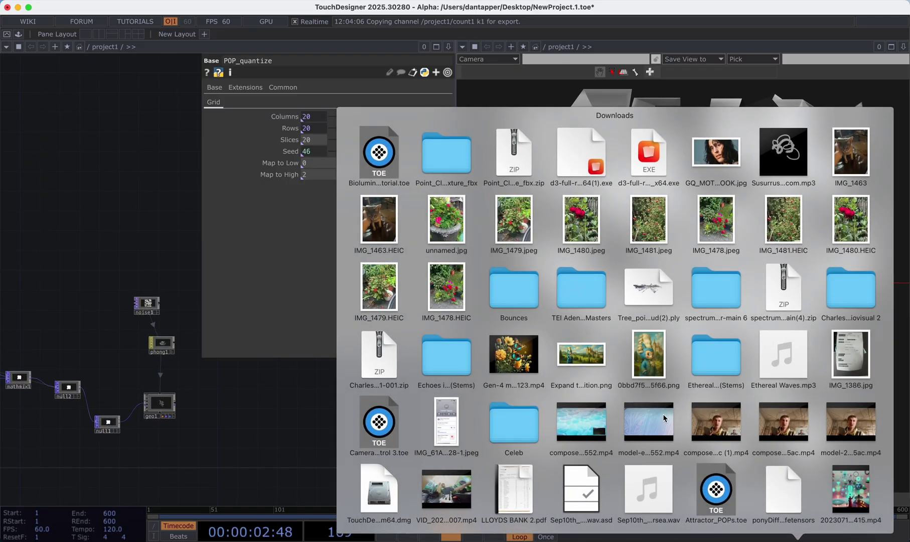
pyautogui.moveTo(582, 219); pyautogui.dragTo(159, 345)
pyautogui.click(147, 282)
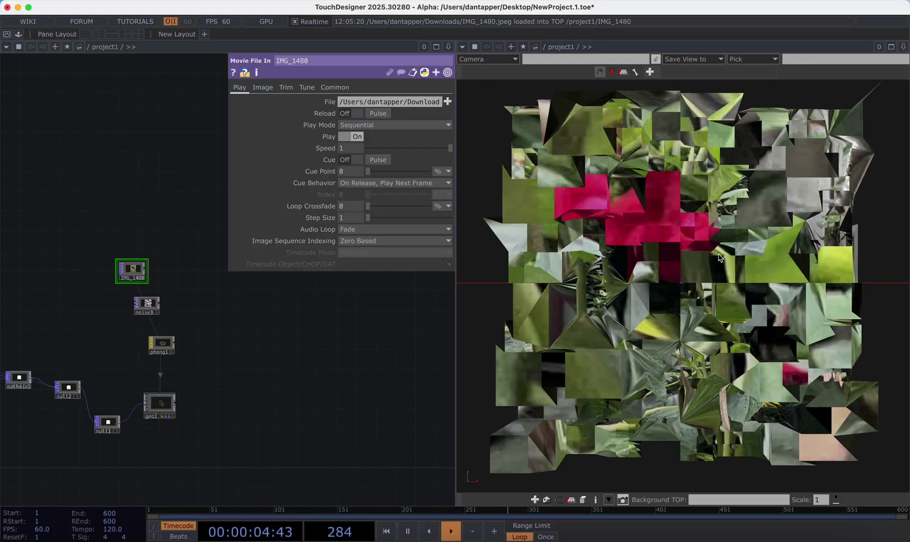
pyautogui.scroll(-3, 708, 260)
pyautogui.moveTo(712, 294)
pyautogui.mouseDown()
pyautogui.moveTo(697, 205)
pyautogui.moveTo(714, 310)
pyautogui.mouseUp()
pyautogui.press('h')
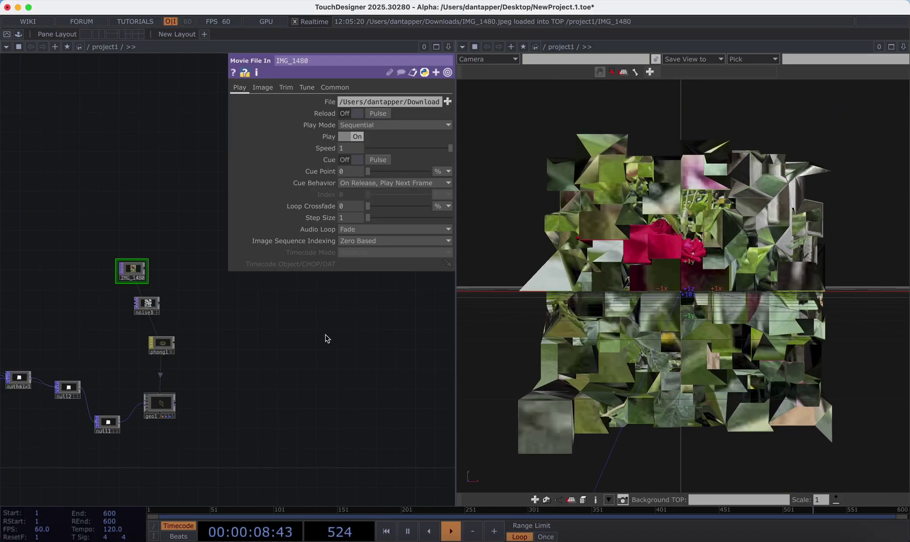
# Import DTAP_point_cloud(1).ply from the Finder search into an empty area of the network and show its parameters.
pyautogui.scroll(-1, 326, 335)
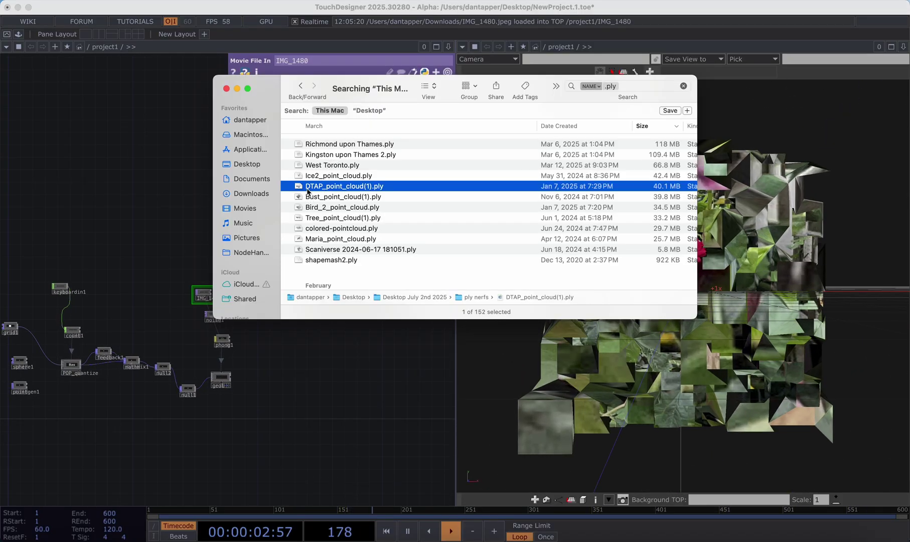
pyautogui.moveTo(307, 191); pyautogui.dragTo(250, 290)
pyautogui.press('p')
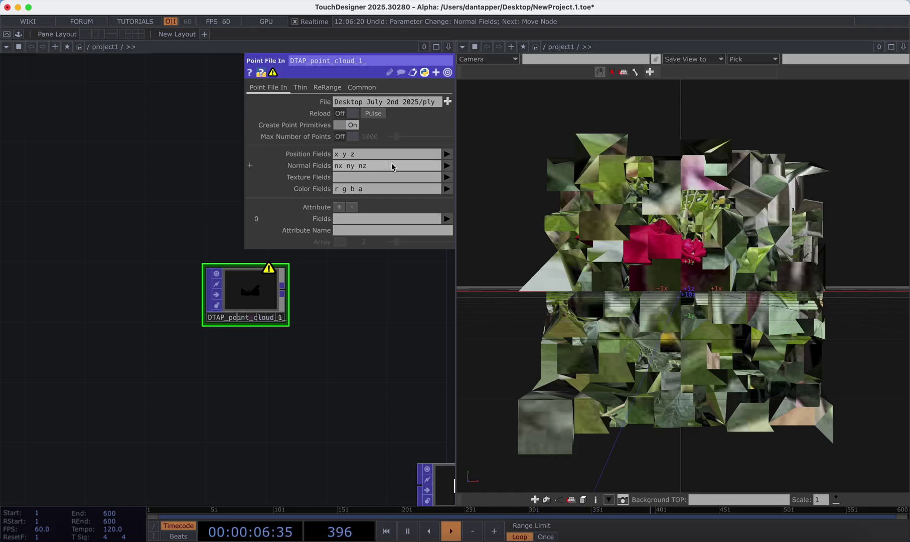
# Clear the Normal Fields and Color Fields of the imported point cloud.
pyautogui.moveTo(391, 166); pyautogui.dragTo(222, 168)
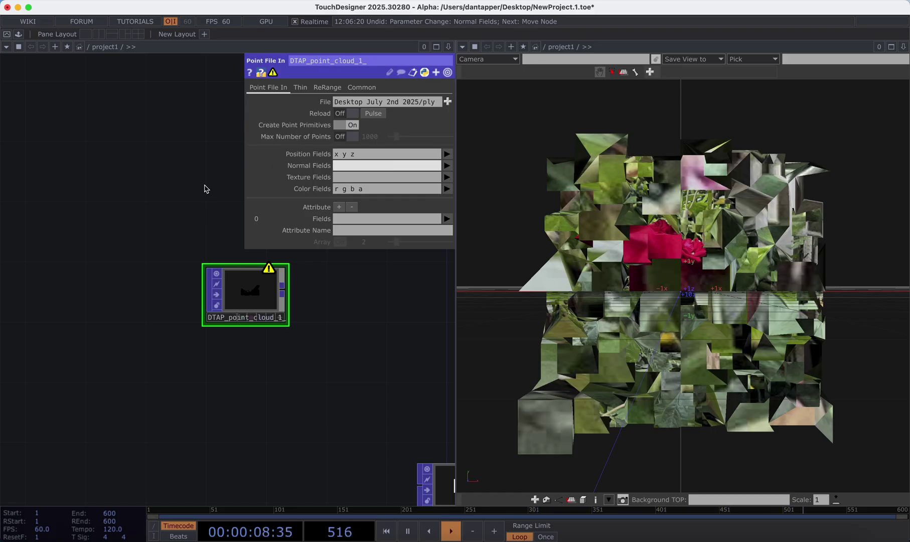
pyautogui.moveTo(379, 189); pyautogui.dragTo(279, 185)
pyautogui.press('XF86AudioLowerVolume')
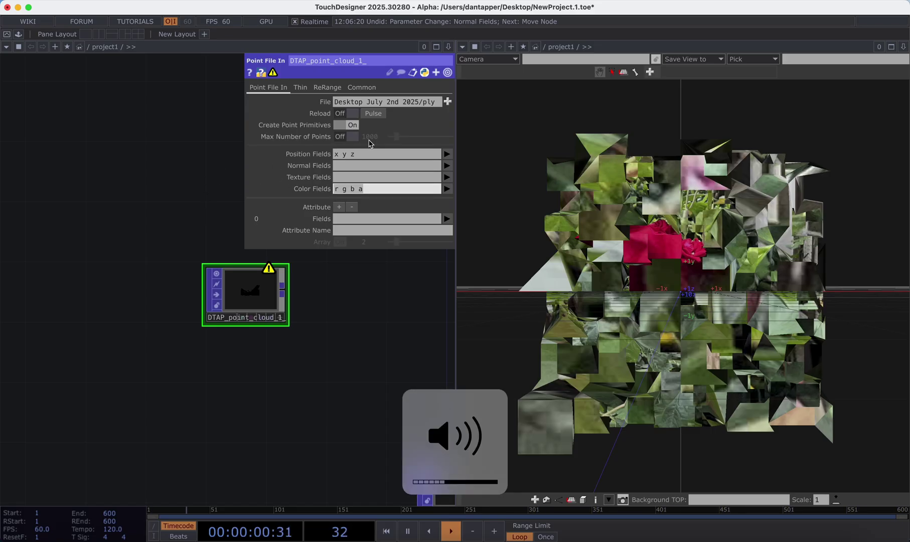
pyautogui.press('BackSpace')
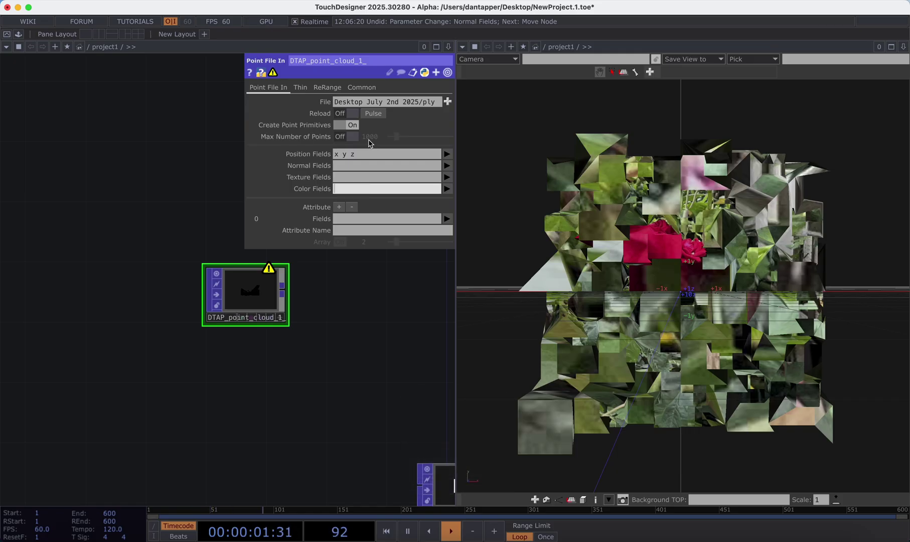
# Set the Color Fields of the imported point cloud to red, green and blue.
pyautogui.click(447, 190)
pyautogui.click(449, 231)
pyautogui.click(447, 189)
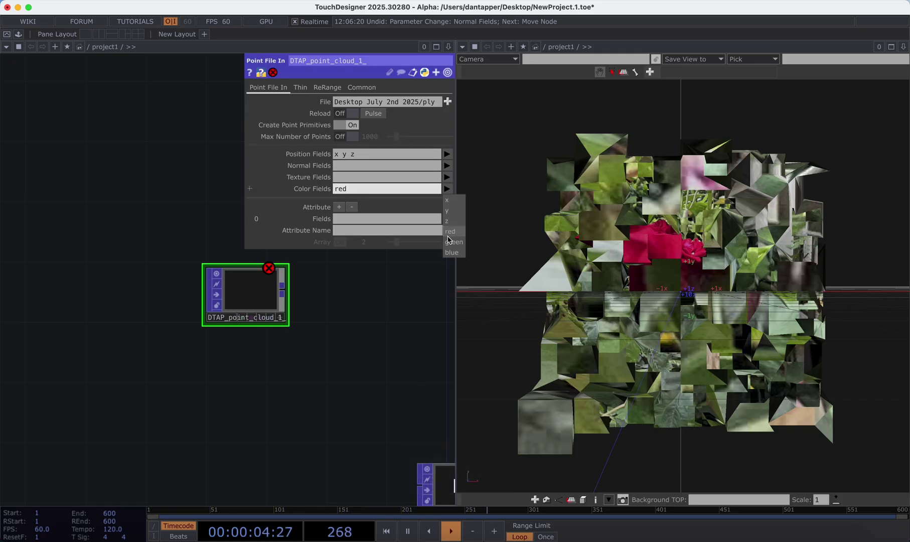
pyautogui.click(454, 242)
pyautogui.click(447, 190)
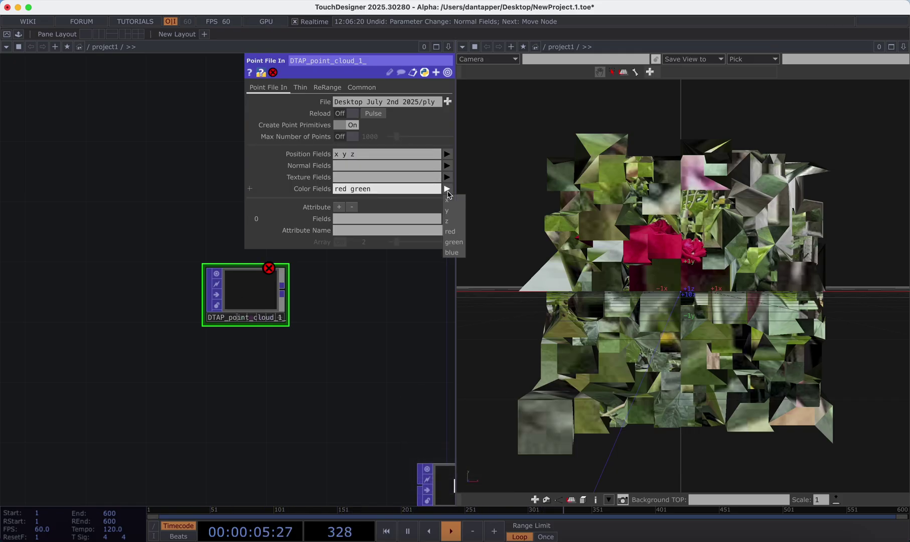
pyautogui.click(451, 252)
pyautogui.scroll(6, 254, 293)
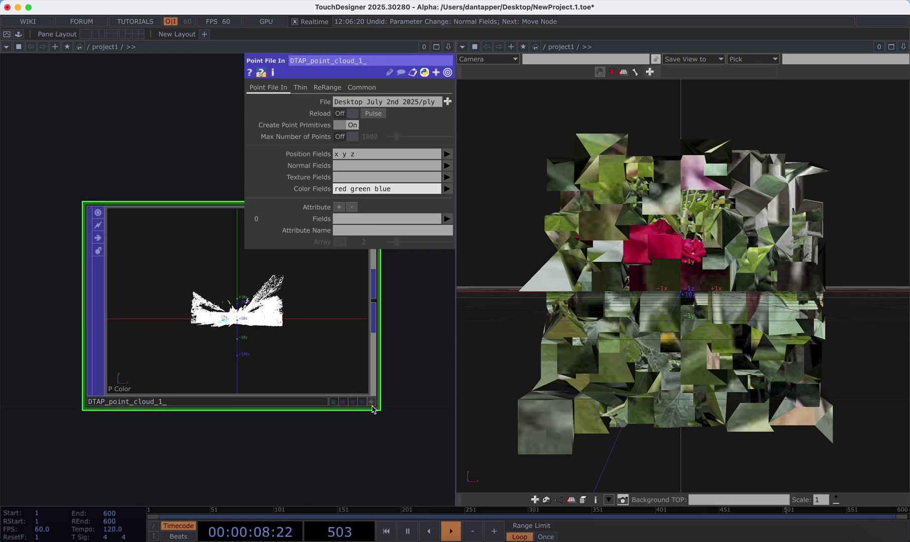
# Rerange the imported point cloud's Color attribute with Map from High set to 255.
pyautogui.click(372, 404)
pyautogui.moveTo(176, 309)
pyautogui.mouseDown()
pyautogui.moveTo(257, 360)
pyautogui.moveTo(184, 316)
pyautogui.mouseUp()
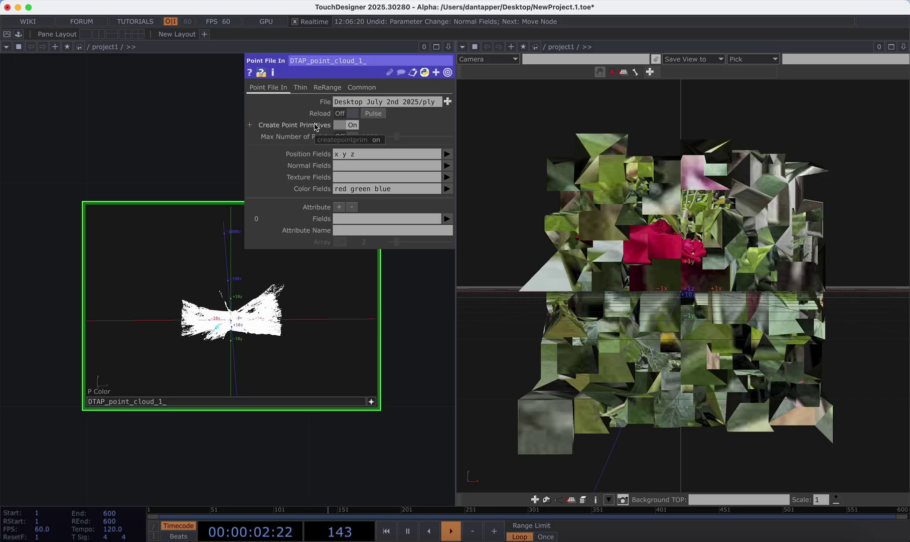
pyautogui.click(329, 88)
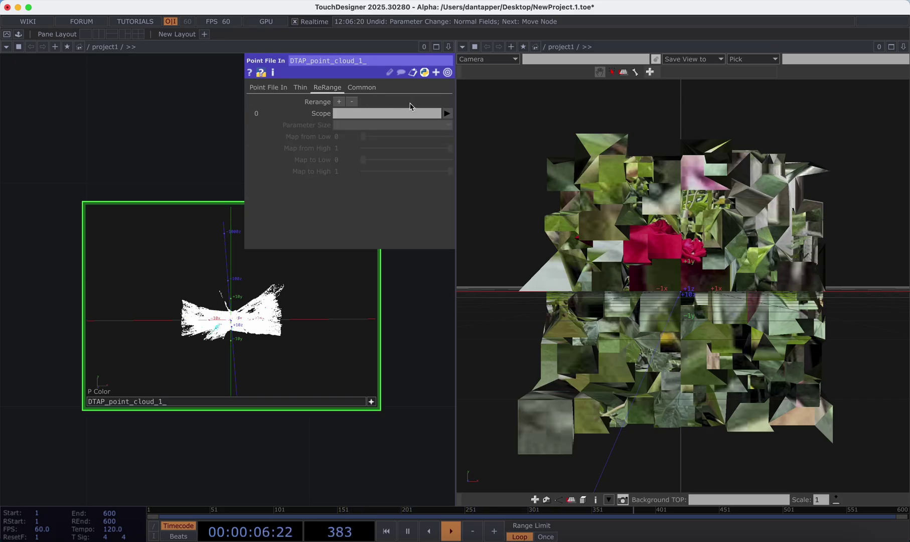
pyautogui.click(446, 113)
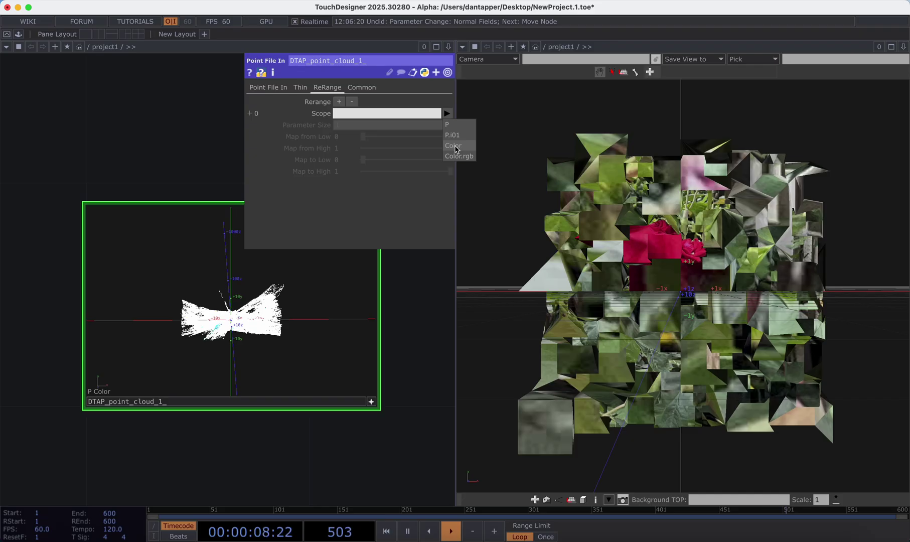
pyautogui.click(455, 145)
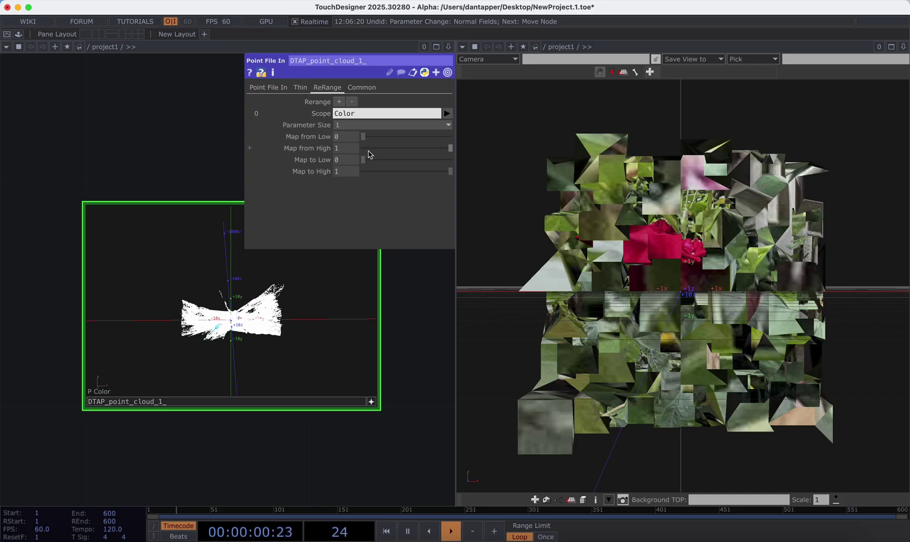
pyautogui.click(351, 149)
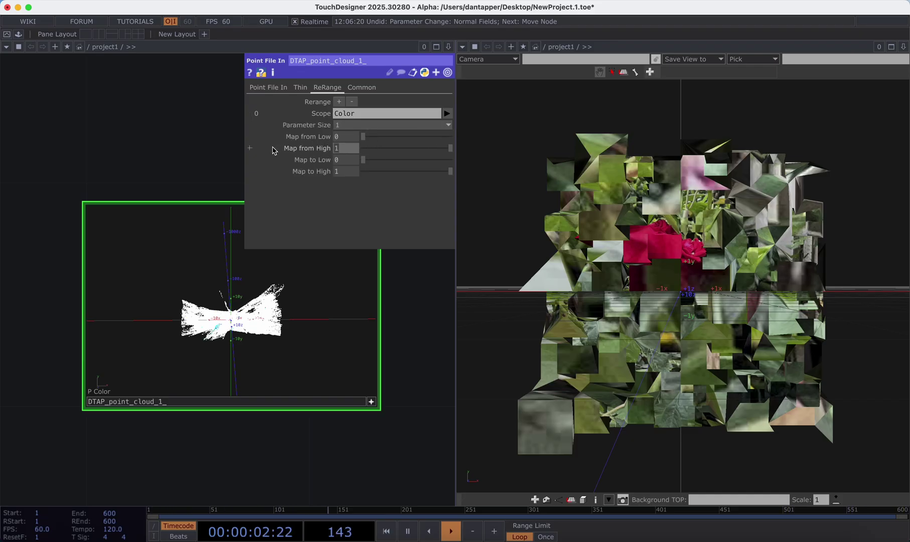
pyautogui.write('255')
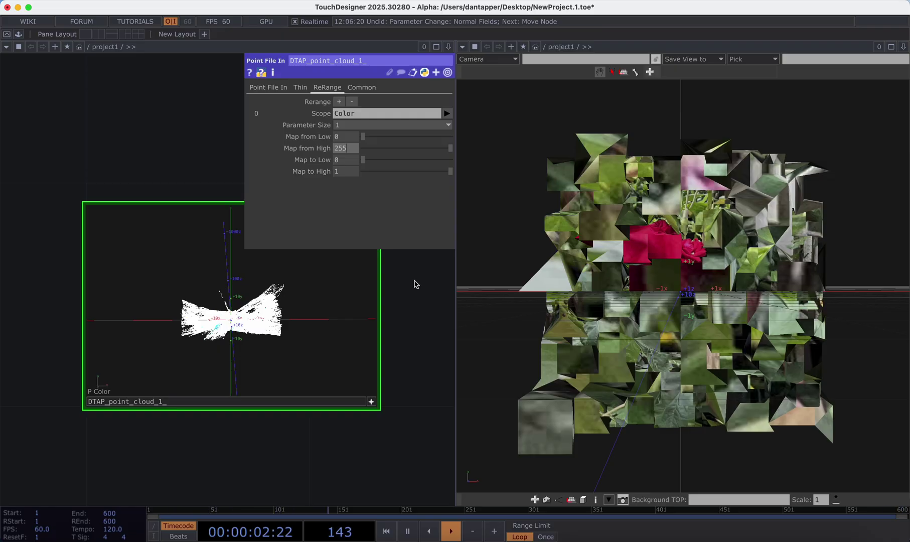
pyautogui.press('Return')
pyautogui.moveTo(266, 327); pyautogui.dragTo(365, 371)
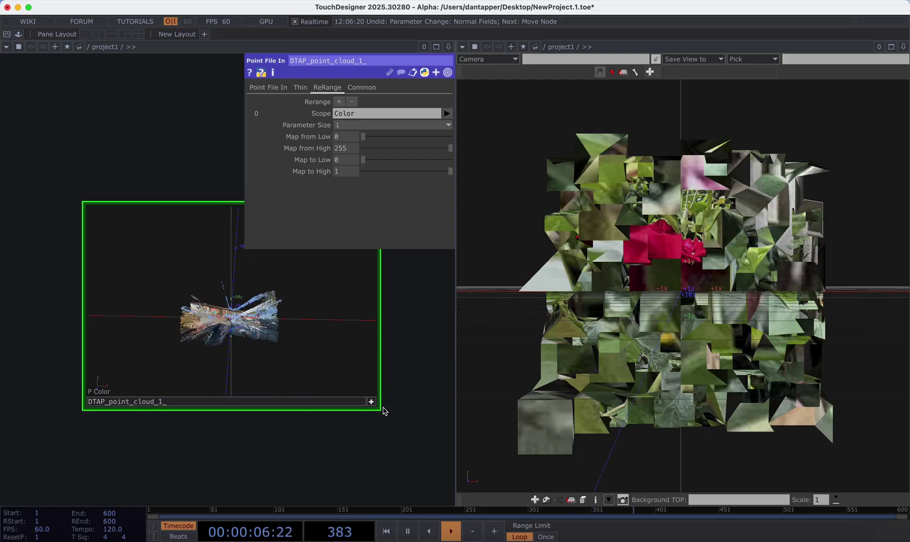
# Deactivate the point cloud node's viewer and undo the node's resize.
pyautogui.click(371, 401)
pyautogui.scroll(-8, 402, 413)
pyautogui.scroll(-5, 401, 414)
pyautogui.moveTo(384, 409); pyautogui.dragTo(405, 481)
pyautogui.moveTo(392, 376); pyautogui.dragTo(274, 341)
pyautogui.press('super+z')
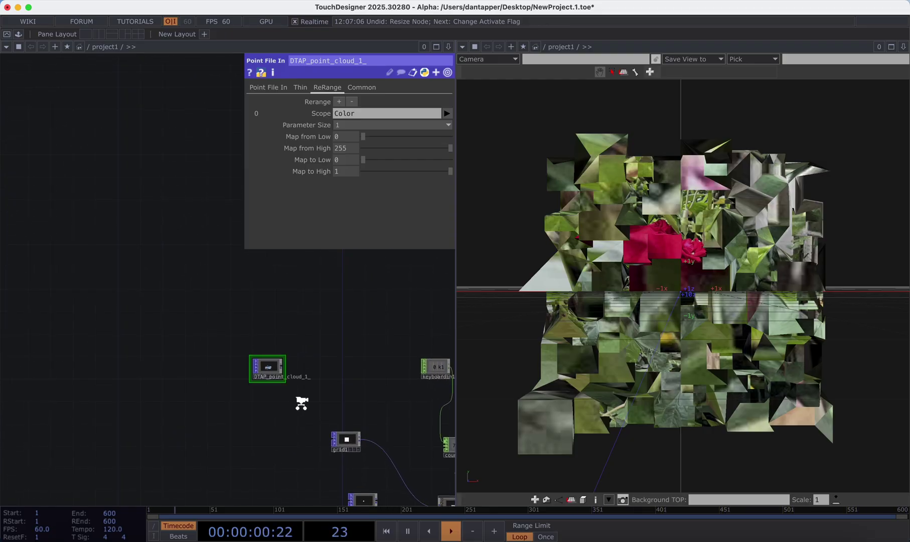
# Connect the imported point cloud to the input of POP_quantize in place of grid1.
pyautogui.scroll(6, 301, 403)
pyautogui.moveTo(315, 387); pyautogui.dragTo(205, 334)
pyautogui.moveTo(154, 285); pyautogui.dragTo(317, 429)
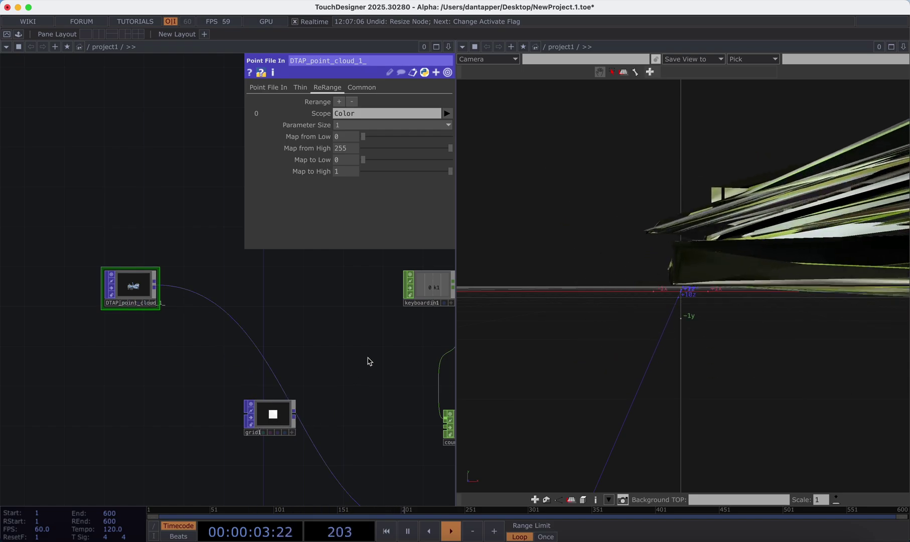
pyautogui.moveTo(368, 361); pyautogui.dragTo(239, 361)
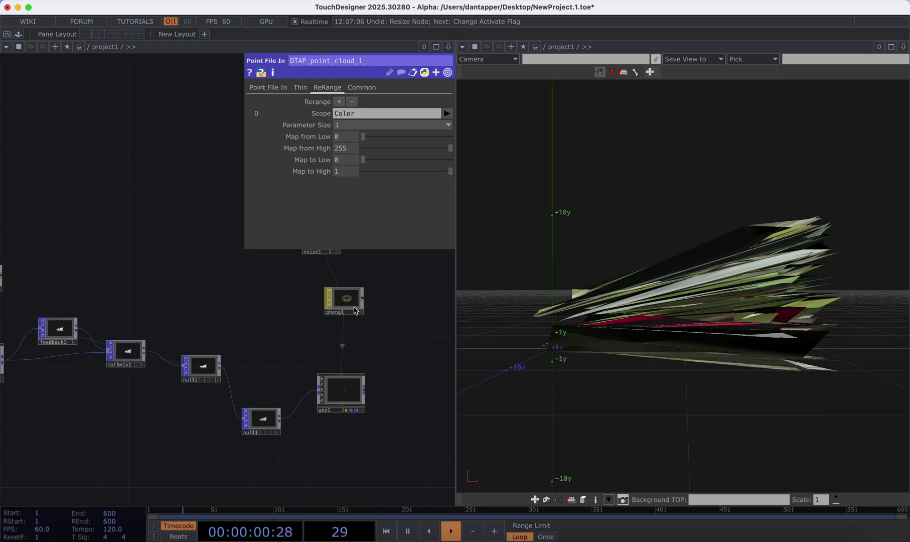
pyautogui.moveTo(658, 309); pyautogui.dragTo(543, 309)
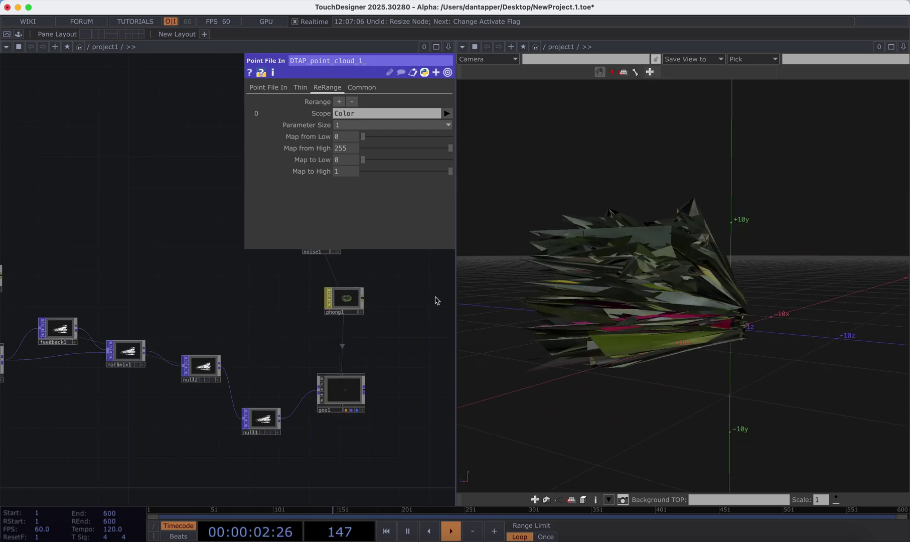
# Delete the phong1 material from the network.
pyautogui.click(342, 298)
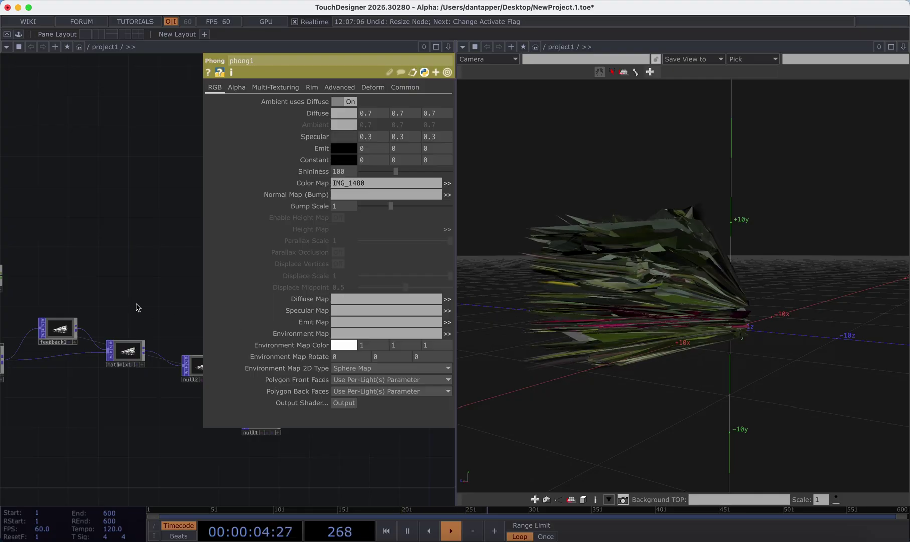
pyautogui.press('p')
pyautogui.press('Delete')
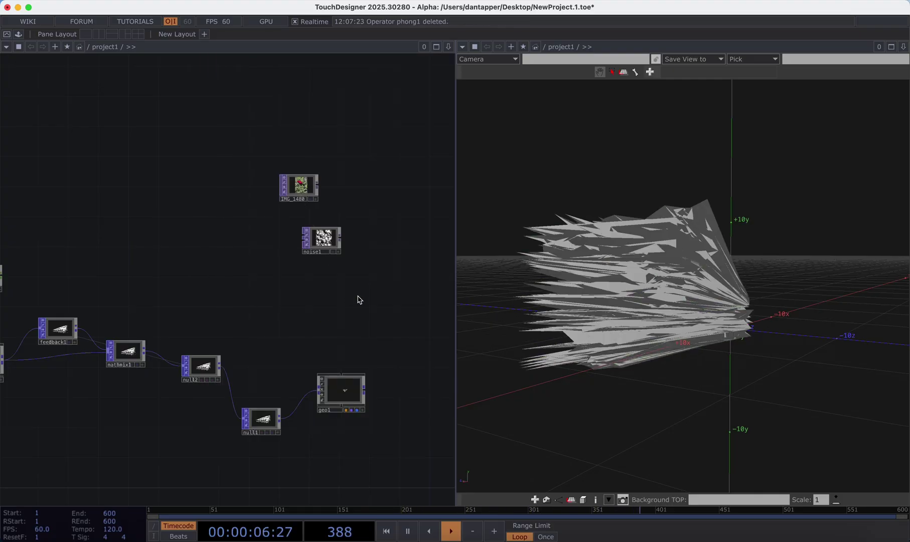
# Export the k1 channel of keyboardin1 to the Start pulse of feedback1.
pyautogui.click(351, 392)
pyautogui.moveTo(296, 356); pyautogui.dragTo(405, 356)
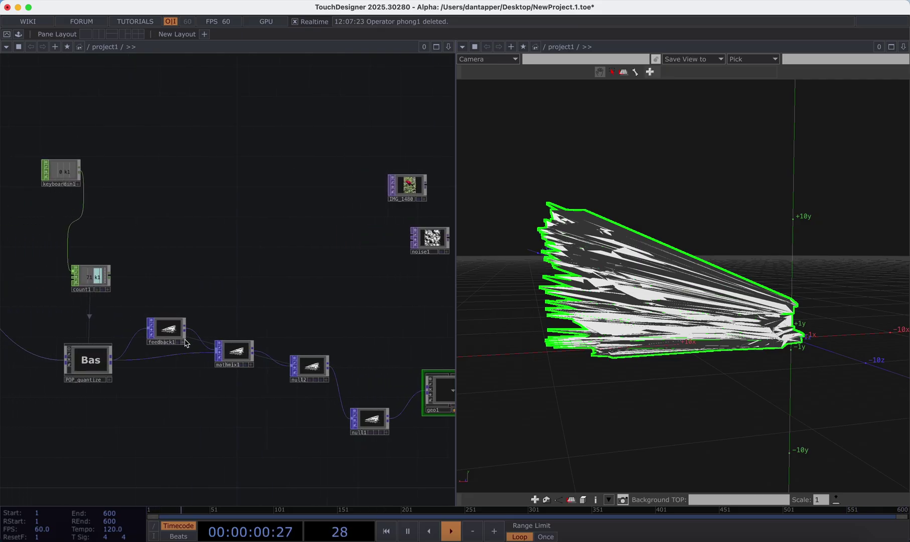
pyautogui.click(168, 327)
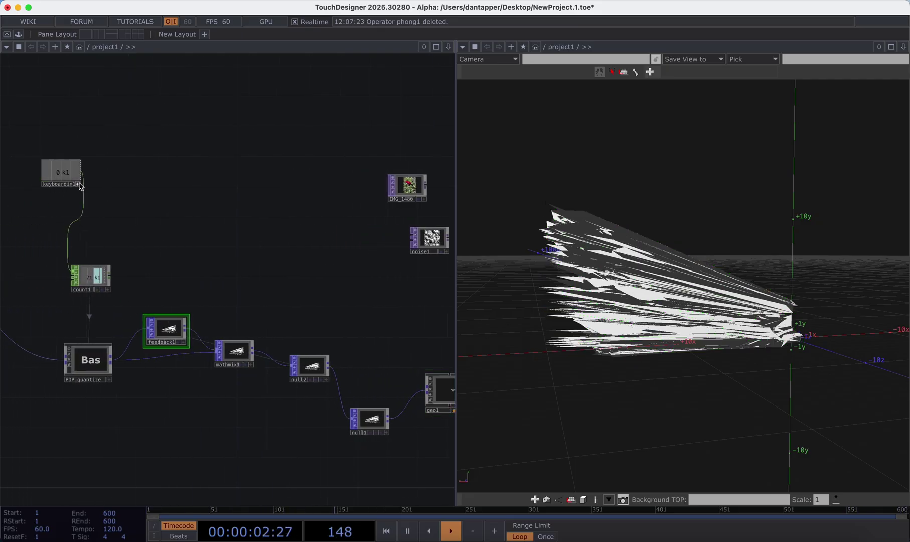
pyautogui.moveTo(80, 186); pyautogui.dragTo(321, 166)
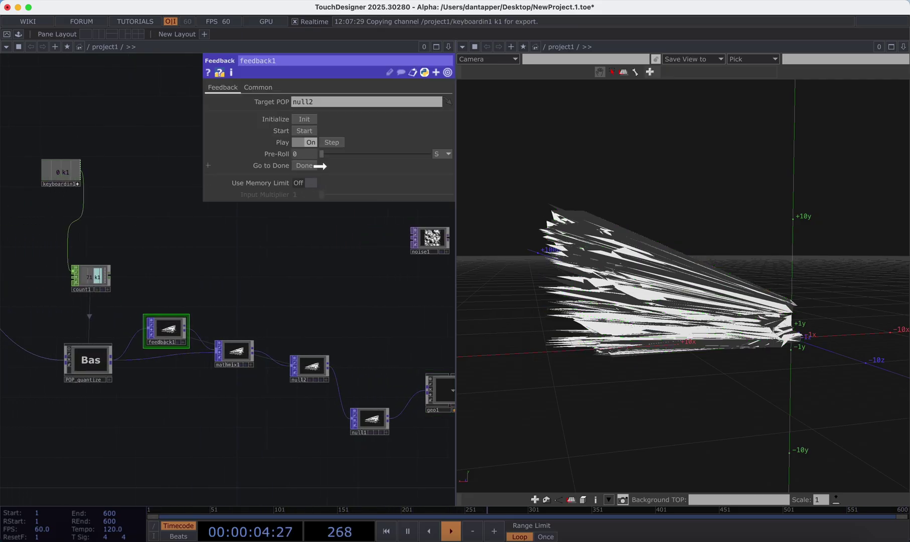
pyautogui.moveTo(307, 133); pyautogui.dragTo(305, 130)
pyautogui.click(301, 129)
# Trigger keyboardin1 twice to restart the feedback with the point cloud, and view the quantized cloud from another angle.
pyautogui.press('1')
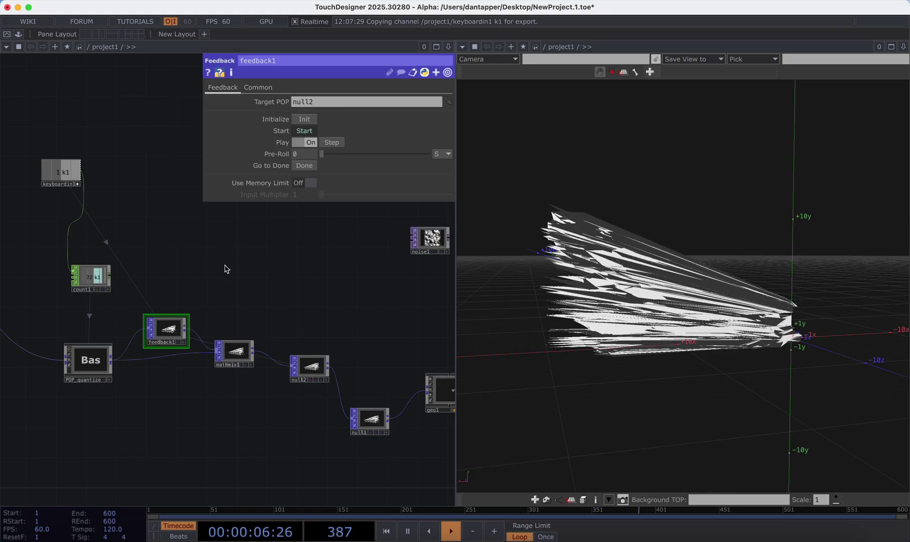
pyautogui.press('1')
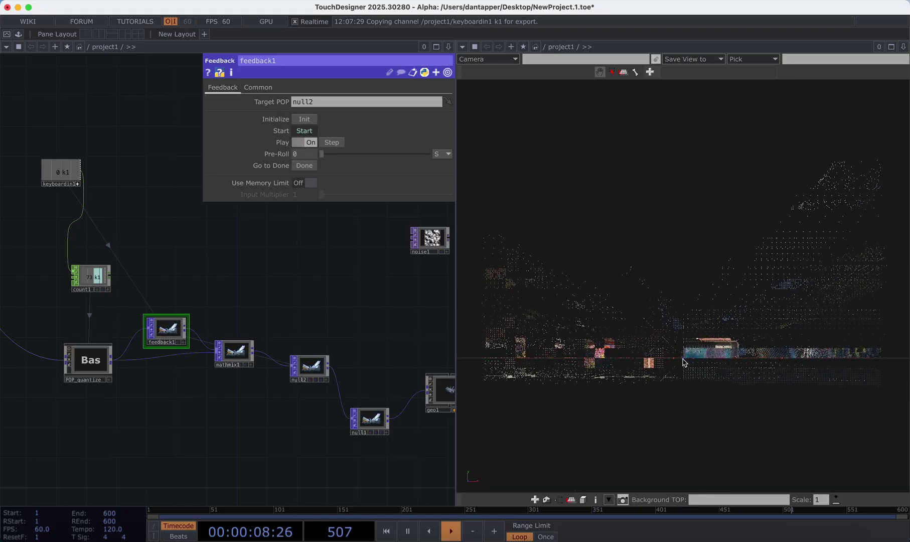
pyautogui.press('p')
pyautogui.moveTo(644, 304); pyautogui.dragTo(700, 347)
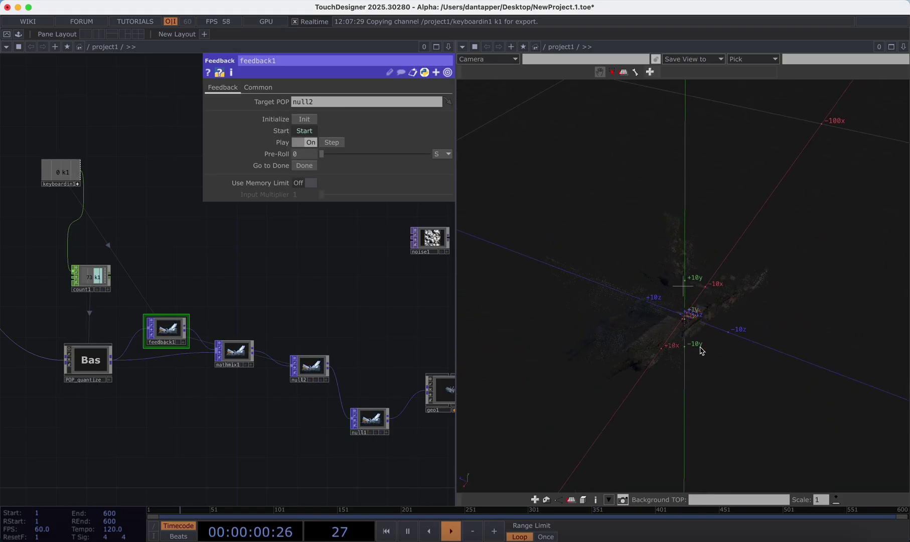
pyautogui.press('h')
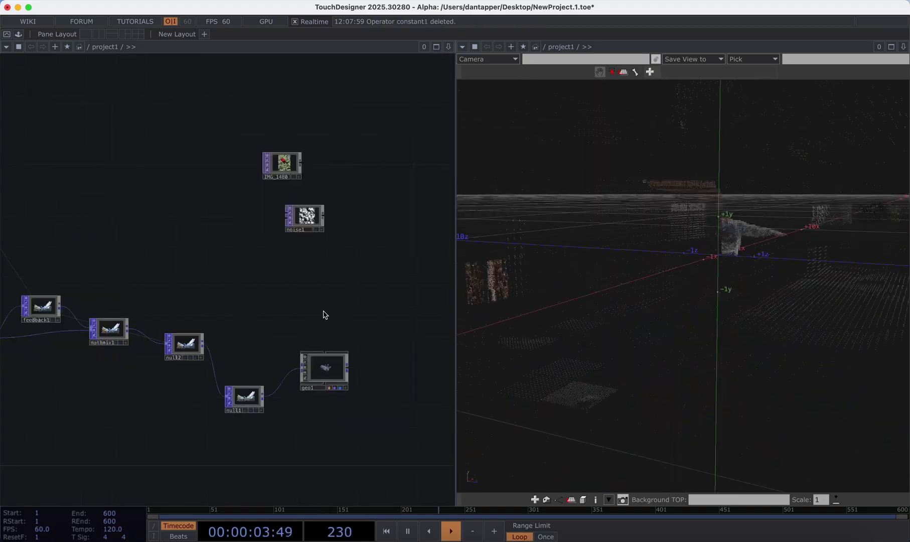
# Add a Point Sprite material above geo1 and assign it as geo1's material.
pyautogui.press('Tab')
pyautogui.write('p')
pyautogui.click(191, 277)
pyautogui.click(341, 337)
pyautogui.moveTo(341, 337); pyautogui.dragTo(331, 316)
pyautogui.click(313, 354)
# Set the Constant Point Size of pointsprite1 to about 4.59 and check the points from several angles.
pyautogui.press('p')
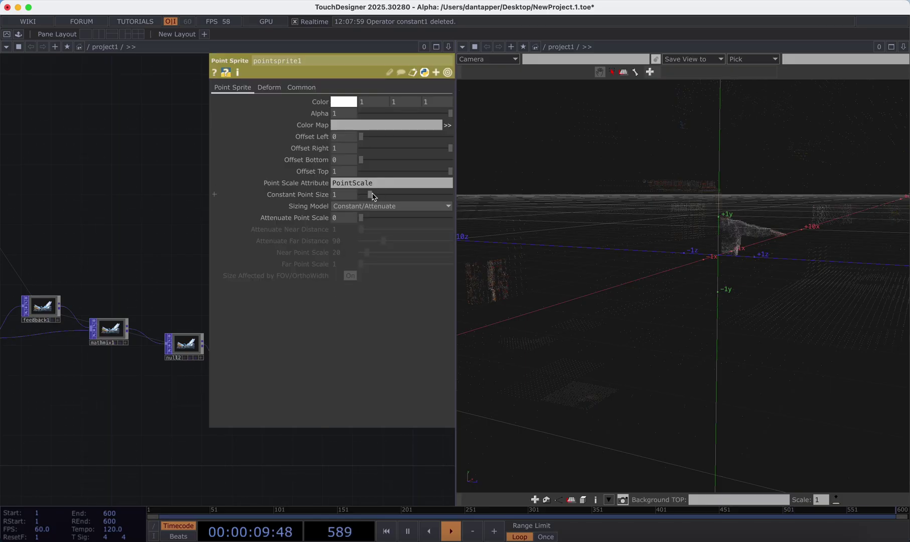
pyautogui.moveTo(372, 196); pyautogui.dragTo(404, 196)
pyautogui.moveTo(668, 281); pyautogui.dragTo(508, 254)
pyautogui.moveTo(820, 251); pyautogui.dragTo(633, 261)
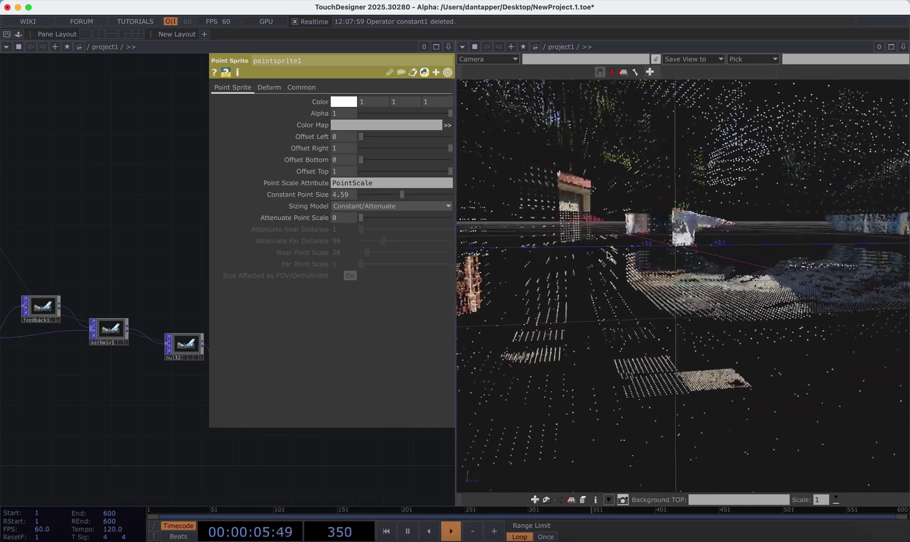
pyautogui.press('h')
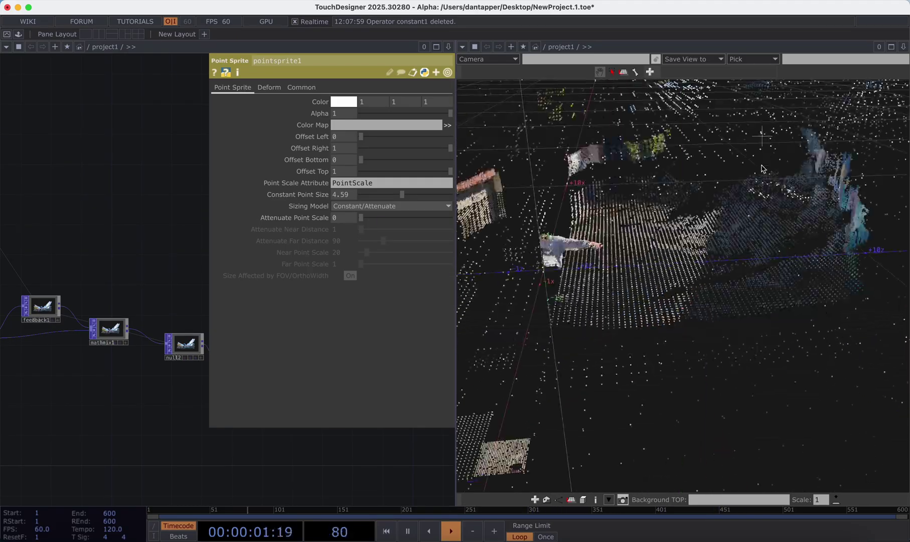
pyautogui.moveTo(702, 253); pyautogui.dragTo(721, 255)
pyautogui.press('p')
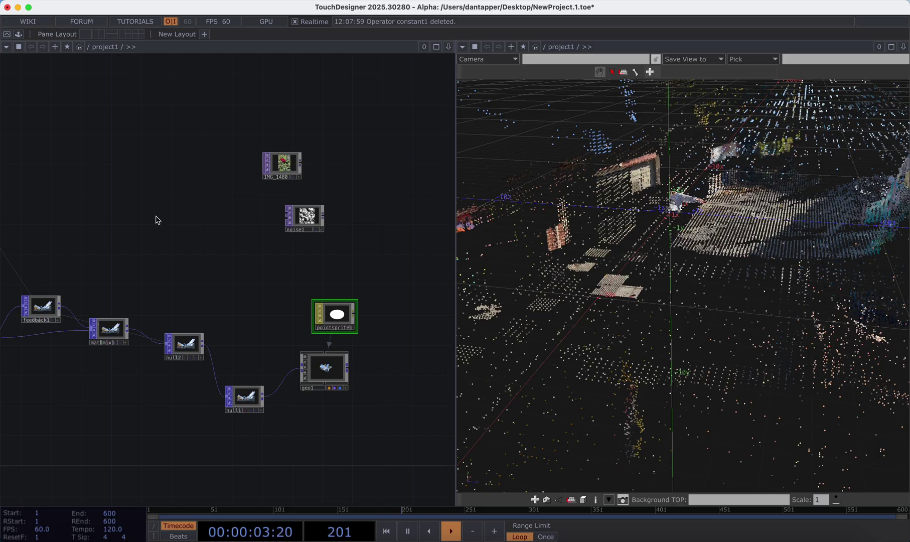
# Trigger a series of new seeds through keyboardin1 to examine how the point cloud is quantized.
pyautogui.moveTo(134, 213); pyautogui.dragTo(250, 212)
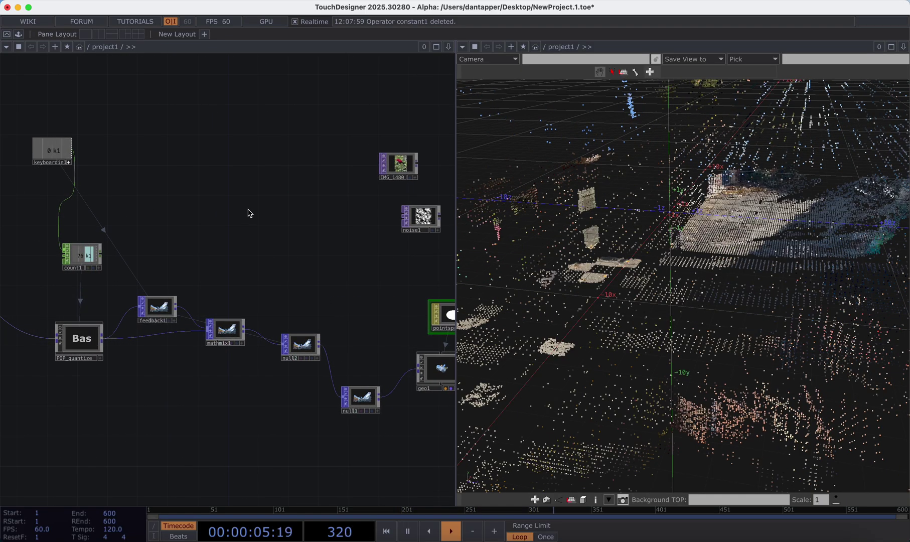
pyautogui.press('1')
pyautogui.press('1')
pyautogui.press('1')
pyautogui.press('1')
pyautogui.press('1')
pyautogui.press('1')
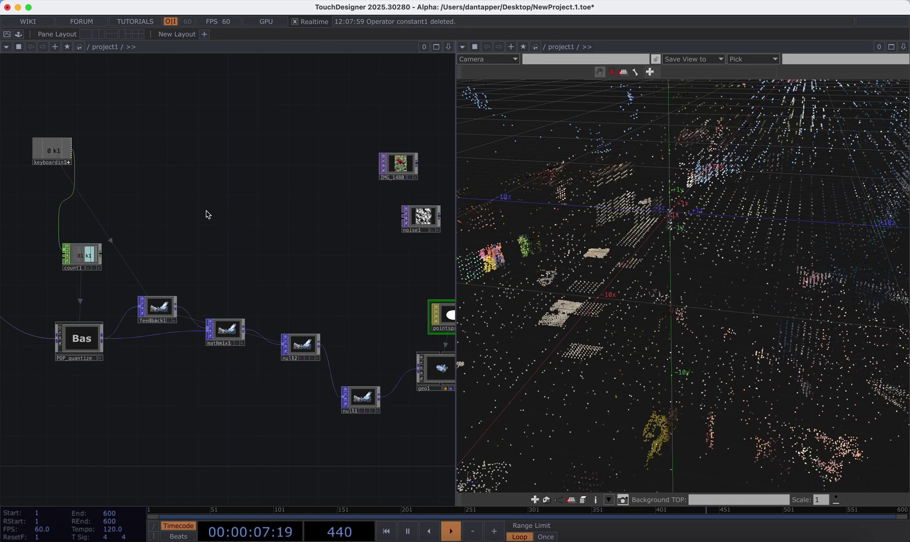
pyautogui.press('1')
pyautogui.press('1')
pyautogui.moveTo(246, 208); pyautogui.dragTo(326, 204)
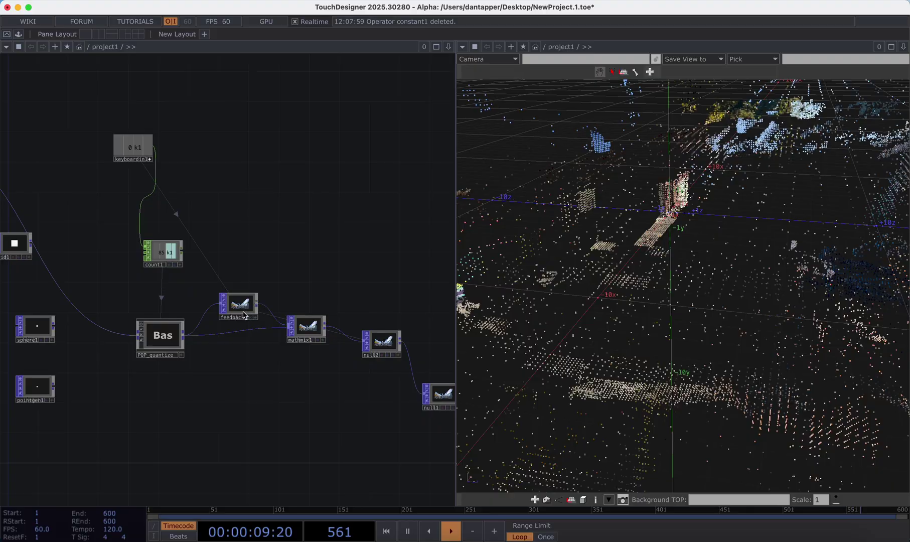
# Remove the keyboardin1 export from feedback1's Start pulse and trigger a new seed.
pyautogui.click(243, 312)
pyautogui.press('p')
pyautogui.click(291, 131)
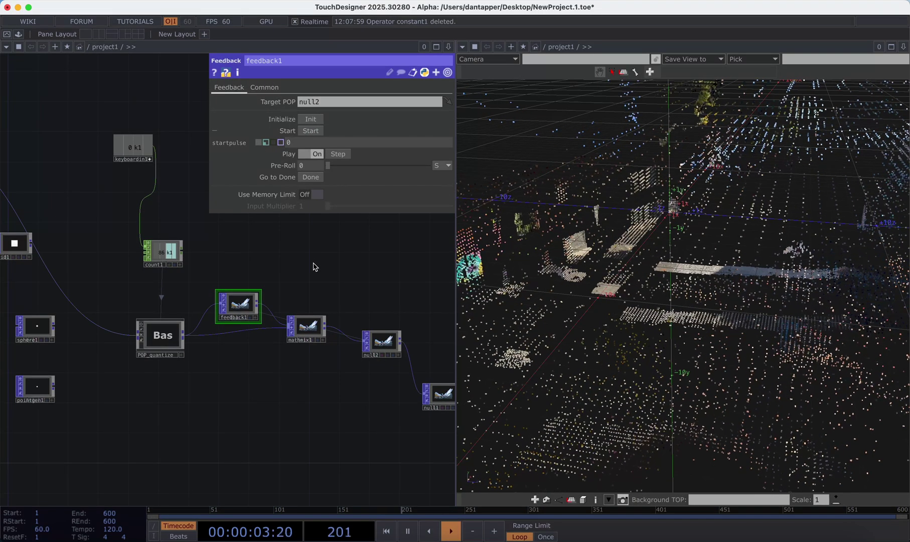
pyautogui.press('p')
pyautogui.press('h')
pyautogui.press('1')
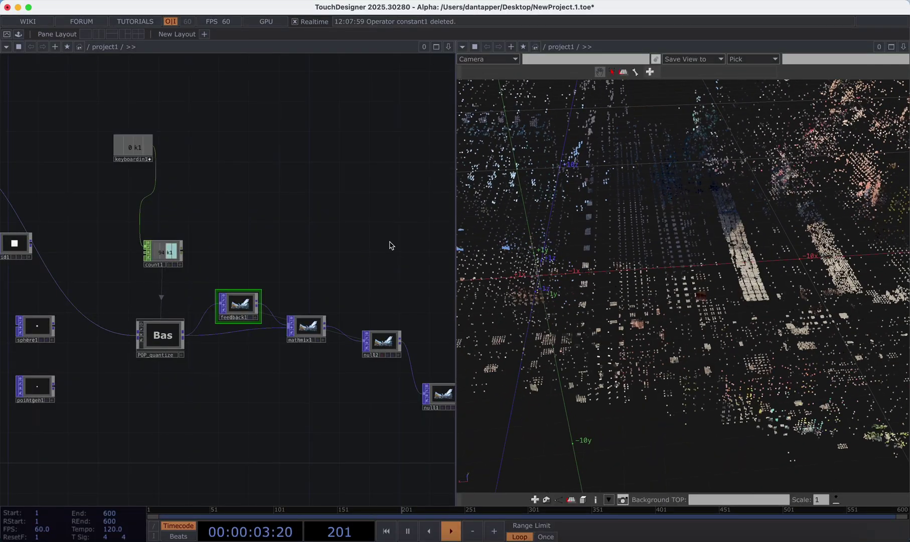
# Insert a Limit POP on the wire between the imported point cloud and POP_quantize.
pyautogui.moveTo(602, 304); pyautogui.dragTo(632, 314)
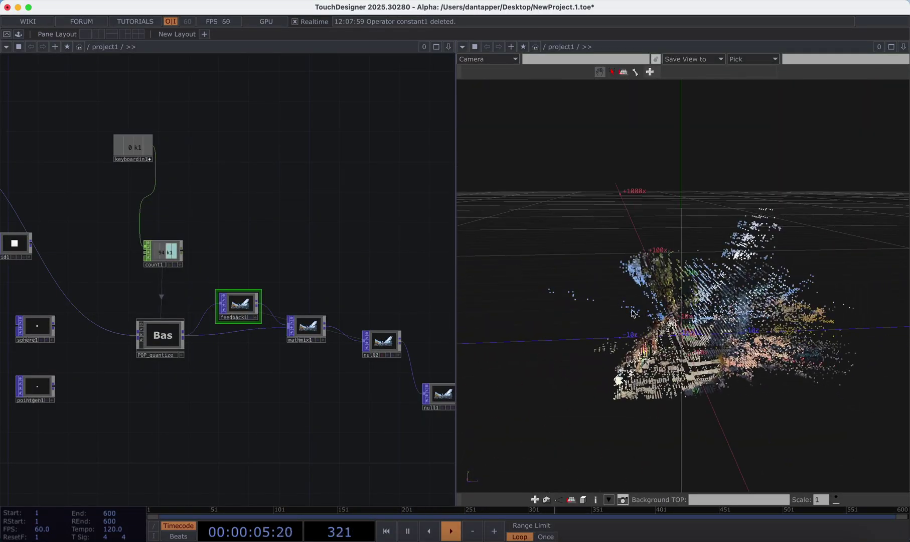
pyautogui.hscroll(-10, 132, 288)
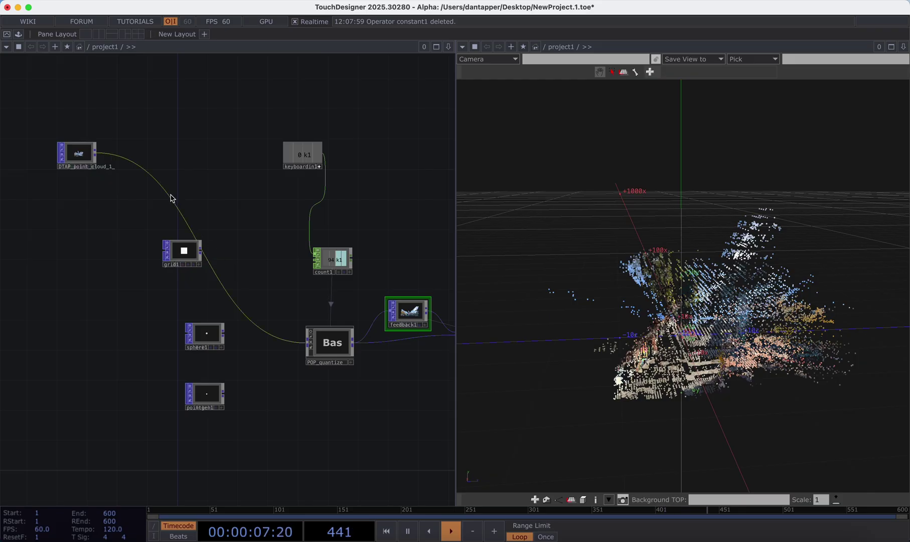
pyautogui.rightClick(171, 198)
pyautogui.click(184, 181)
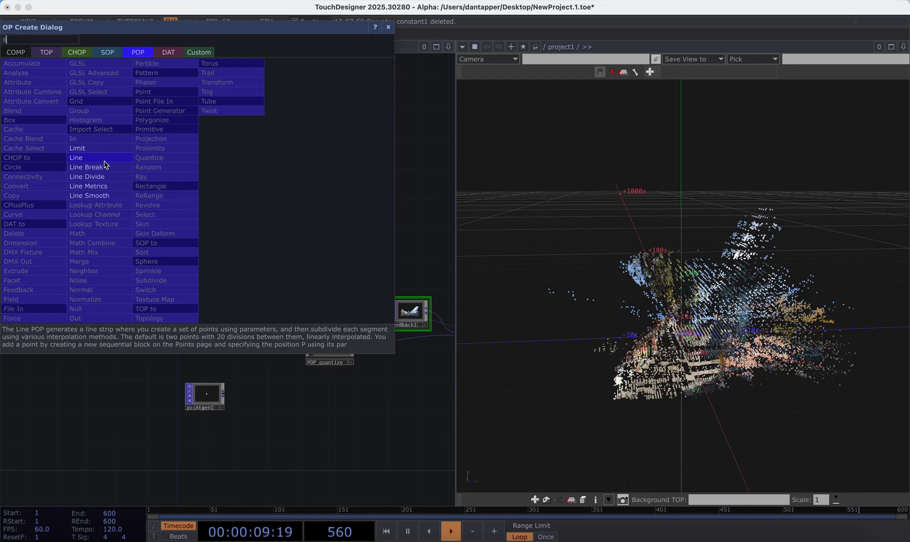
pyautogui.click(78, 148)
pyautogui.click(196, 190)
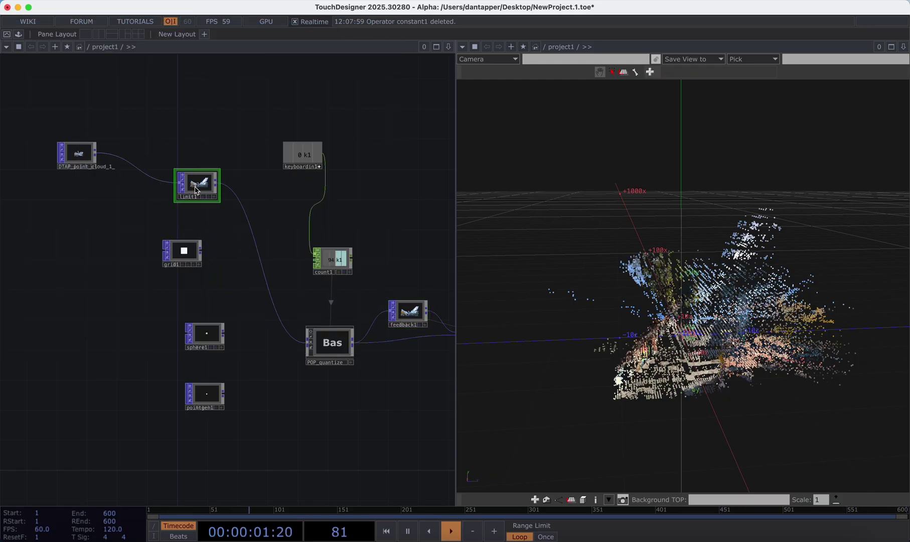
# Set both Limit Type Minimum and Limit Type Maximum of limit1 to Clamp.
pyautogui.press('p')
pyautogui.click(331, 159)
pyautogui.click(328, 180)
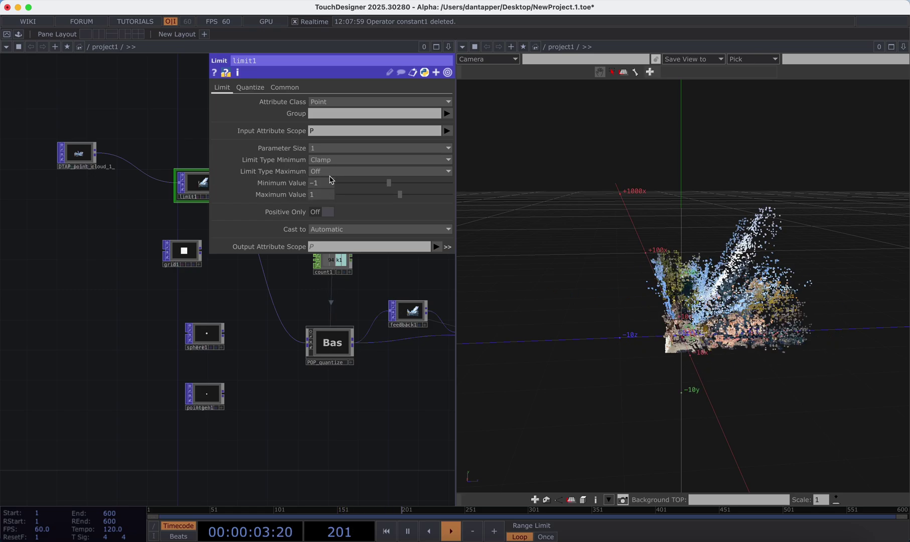
pyautogui.click(329, 171)
pyautogui.click(326, 183)
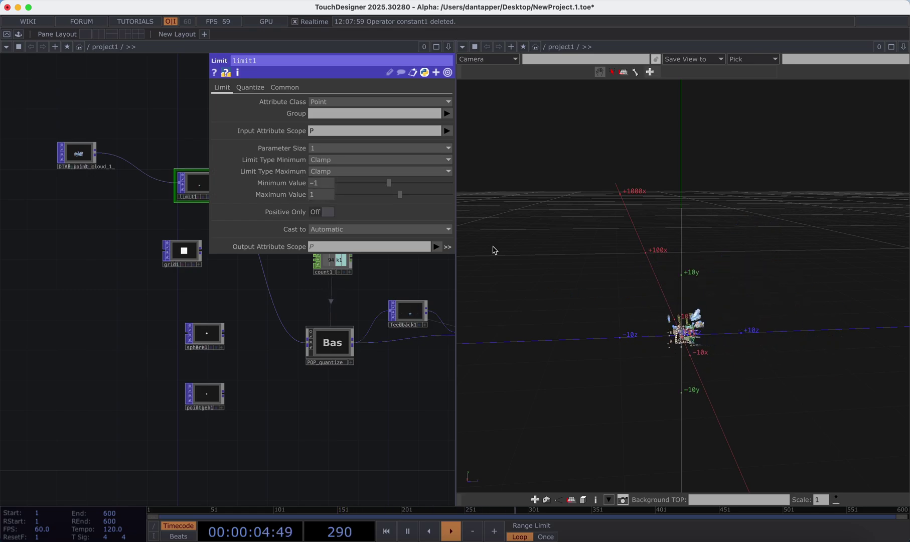
# Set limit1's Minimum Value to -3 and Maximum Value to 3.
pyautogui.click(324, 198)
pyautogui.write('3')
pyautogui.press('Return')
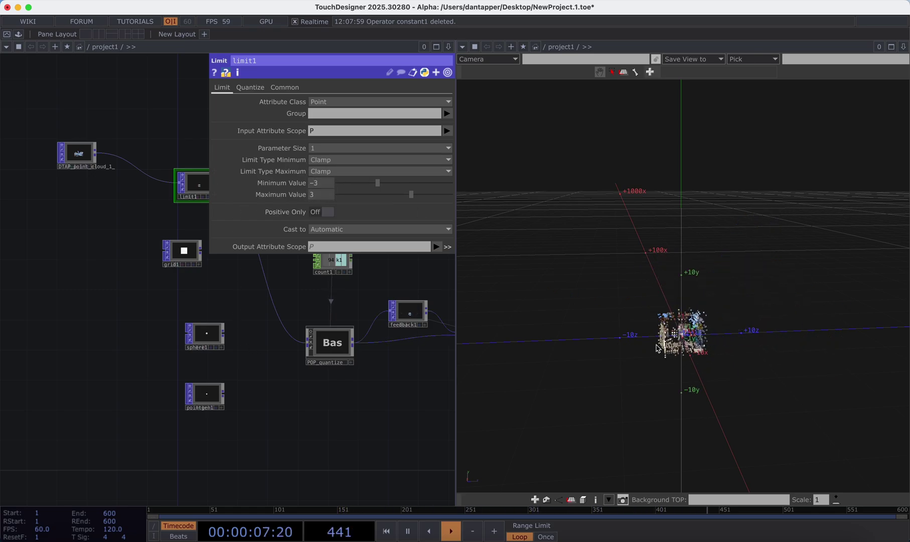
pyautogui.moveTo(371, 406); pyautogui.dragTo(331, 406)
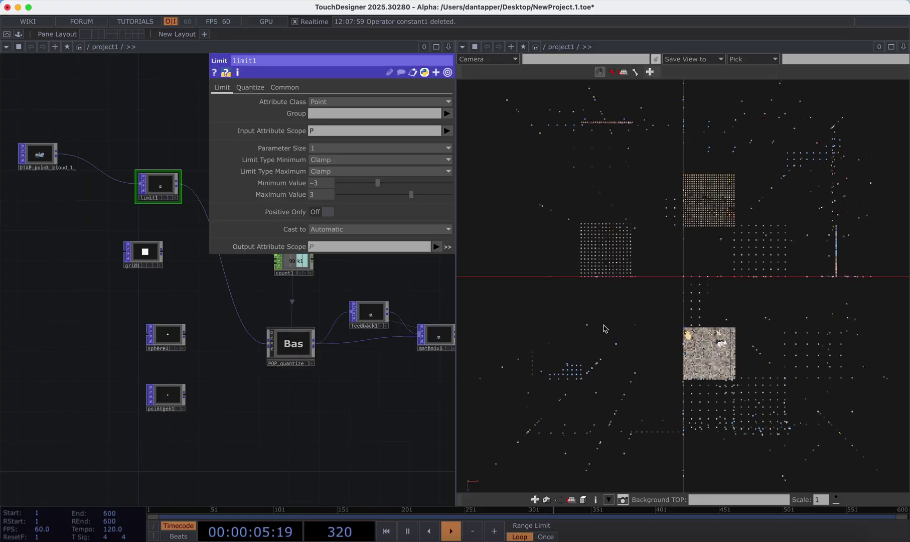
pyautogui.moveTo(654, 272); pyautogui.dragTo(673, 286)
# Trigger a few new seeds on the clamped point cloud and set the first Map to High value of POP_quantize to 0.5.
pyautogui.moveTo(396, 383); pyautogui.dragTo(336, 398)
pyautogui.click(233, 359)
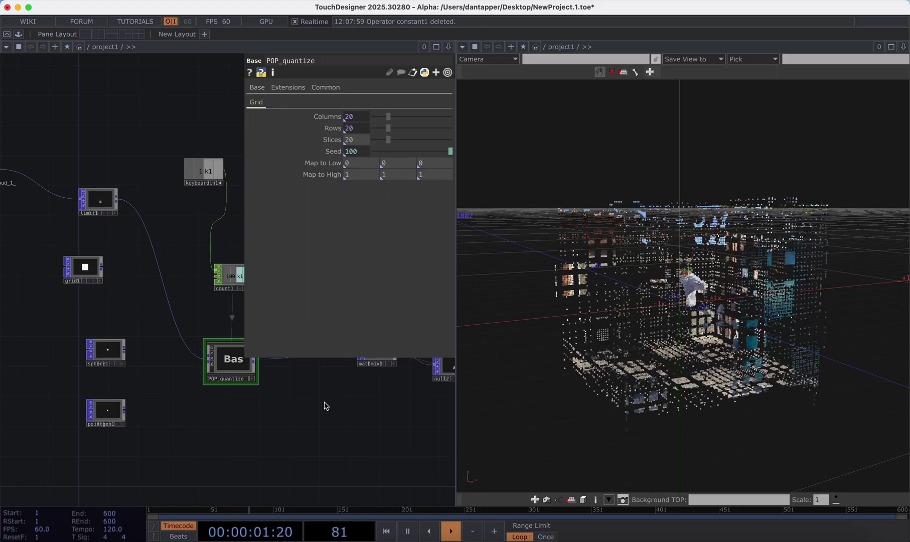
pyautogui.press('1')
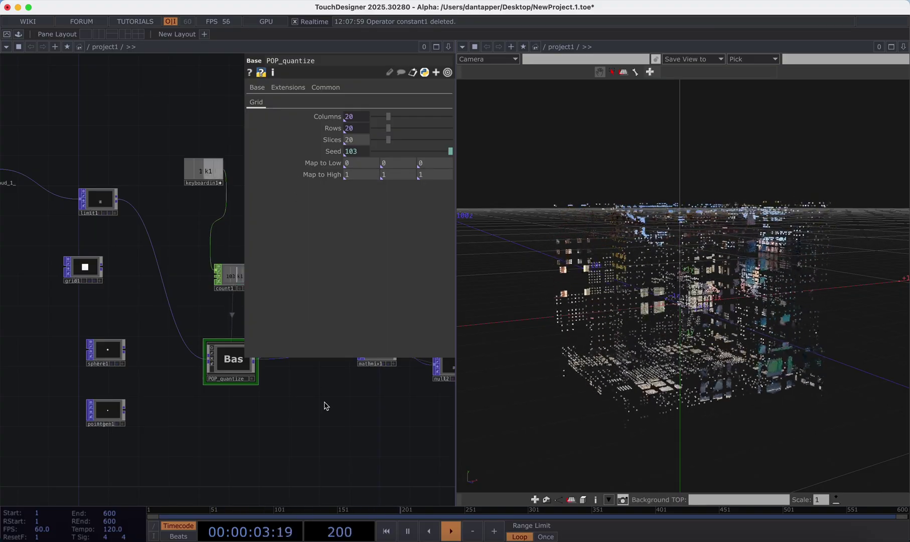
pyautogui.press('space')
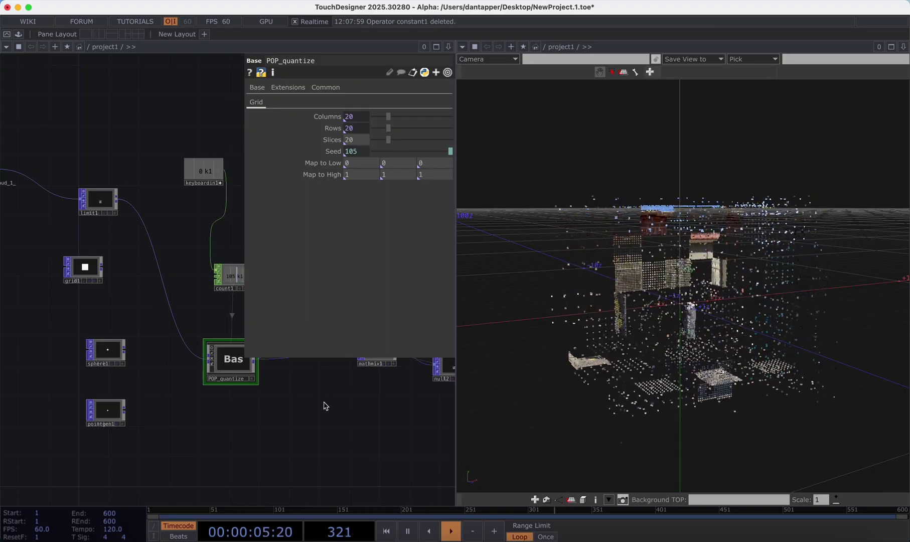
pyautogui.press('space')
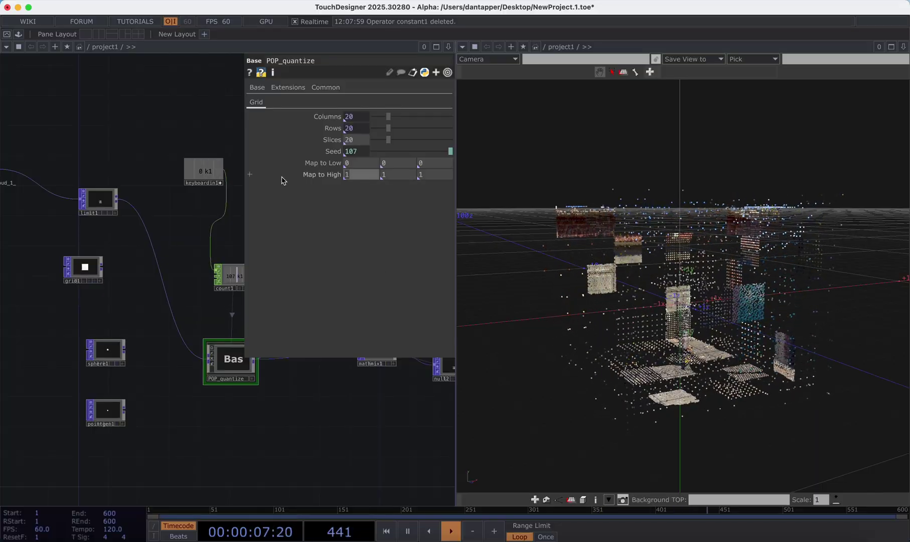
pyautogui.write('0.5')
pyautogui.press('Return')
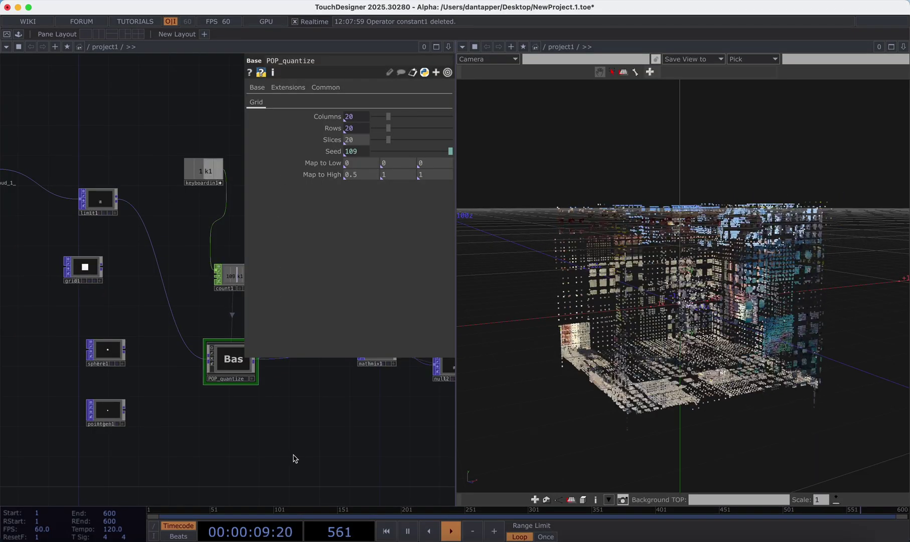
# Trigger a long series of new seeds and examine the quantized point cloud from several viewing angles.
pyautogui.press('space')
pyautogui.press('space')
pyautogui.press('space')
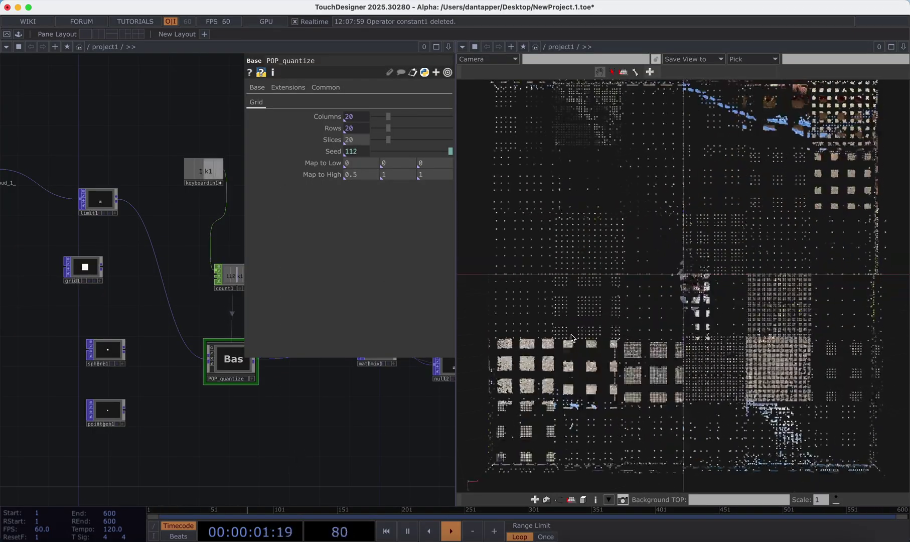
pyautogui.press('space')
pyautogui.press('space')
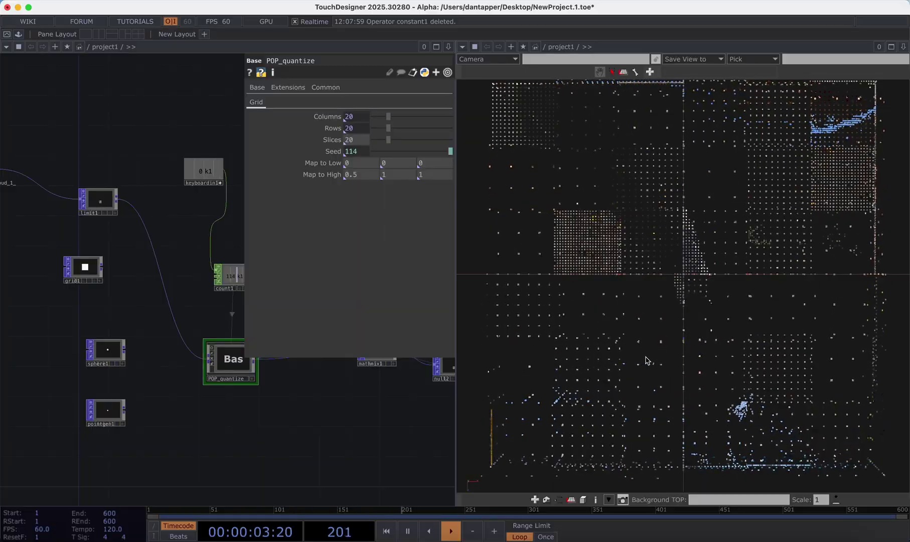
pyautogui.press('space')
pyautogui.press('space')
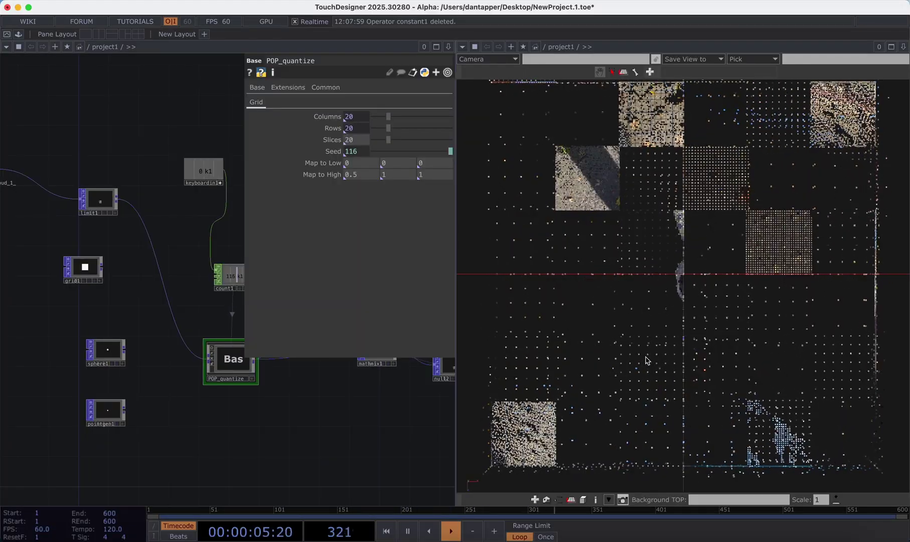
pyautogui.moveTo(647, 360); pyautogui.dragTo(809, 359)
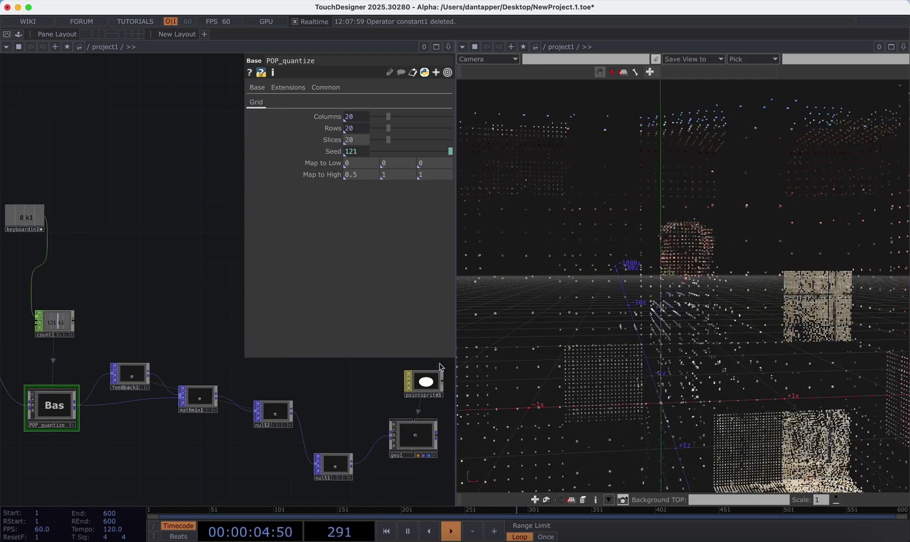
pyautogui.press('1')
pyautogui.press('1')
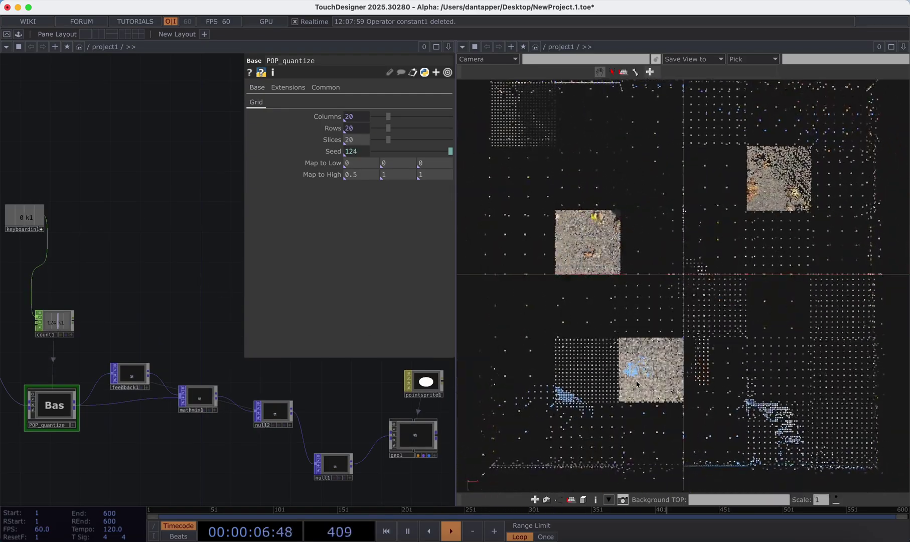
pyautogui.moveTo(737, 385); pyautogui.dragTo(558, 361)
pyautogui.press('space')
pyautogui.press('space')
pyautogui.press('space')
pyautogui.press('space')
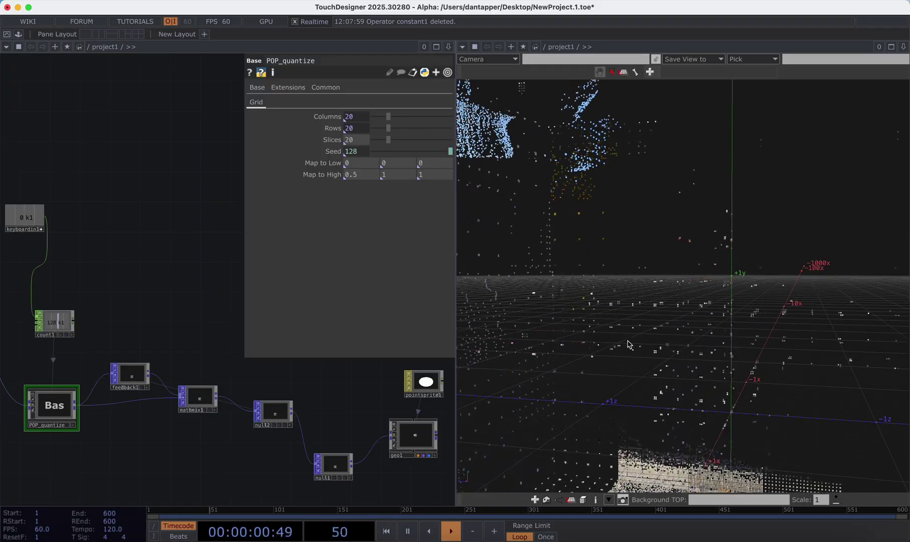
pyautogui.press('1')
pyautogui.press('1')
pyautogui.press('h')
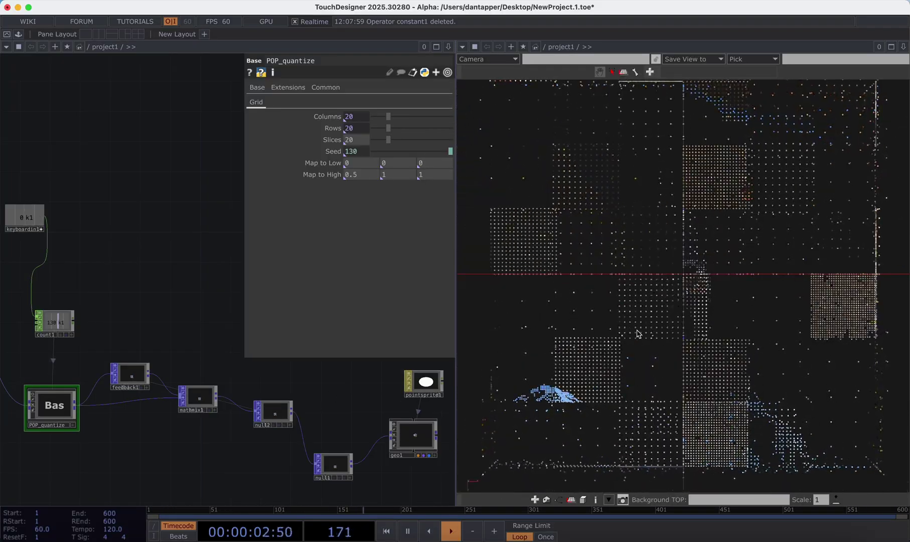
pyautogui.moveTo(636, 331); pyautogui.dragTo(636, 260)
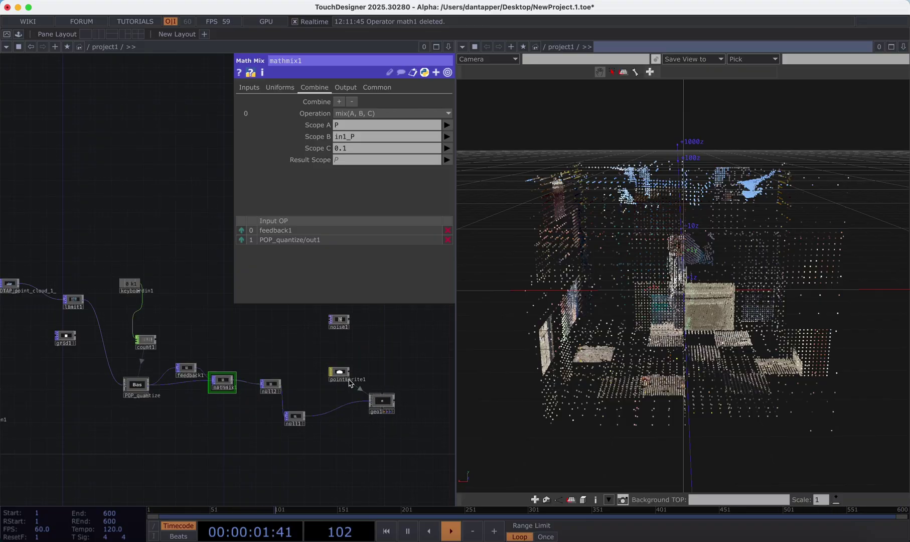
# Disconnect the wire between null1 and geo1.
pyautogui.click(343, 377)
pyautogui.press('p')
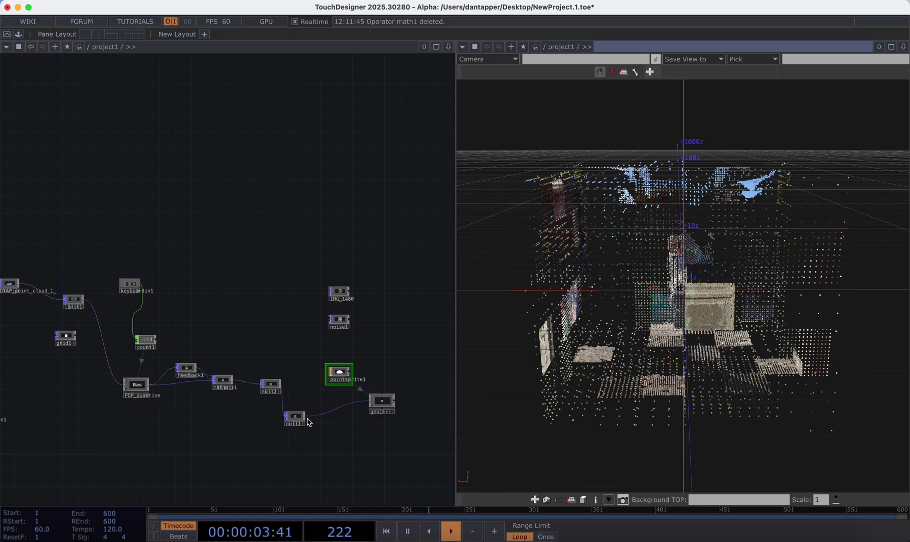
pyautogui.rightClick(313, 415)
pyautogui.click(329, 446)
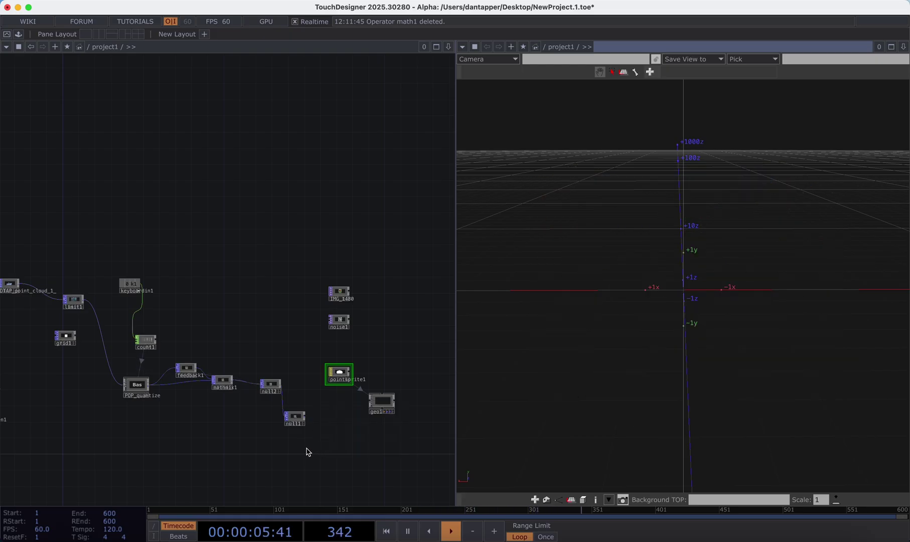
# Add a Box POP beside null1 and connect it to the input of geo1.
pyautogui.press('Tab')
pyautogui.write('bo')
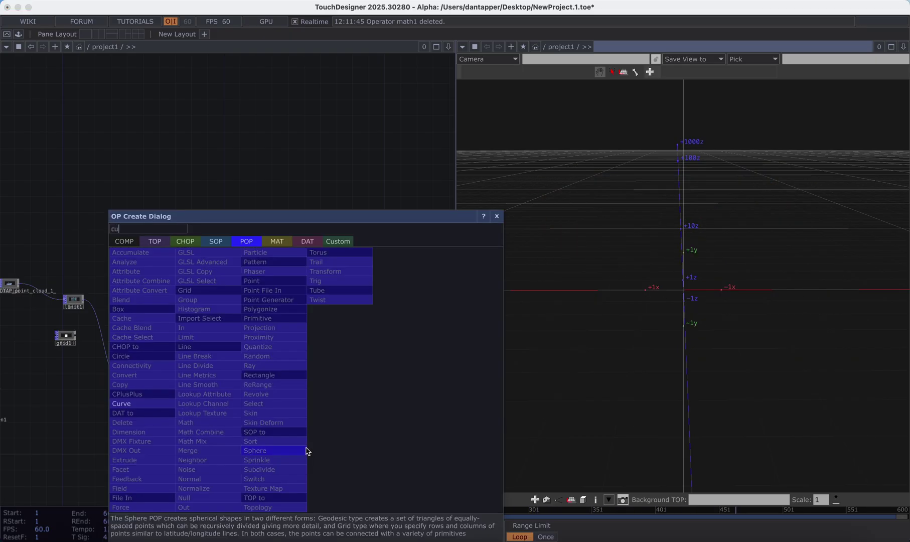
pyautogui.click(129, 308)
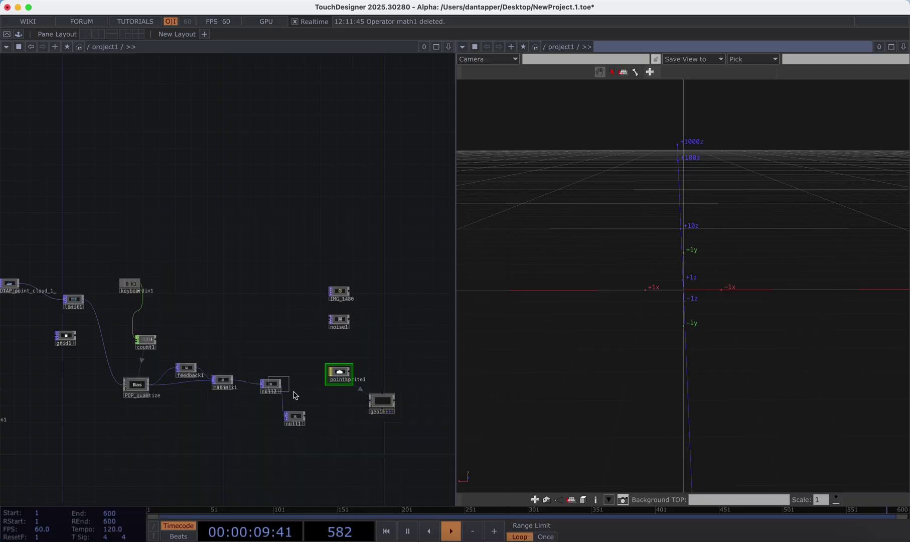
pyautogui.click(321, 406)
pyautogui.click(366, 403)
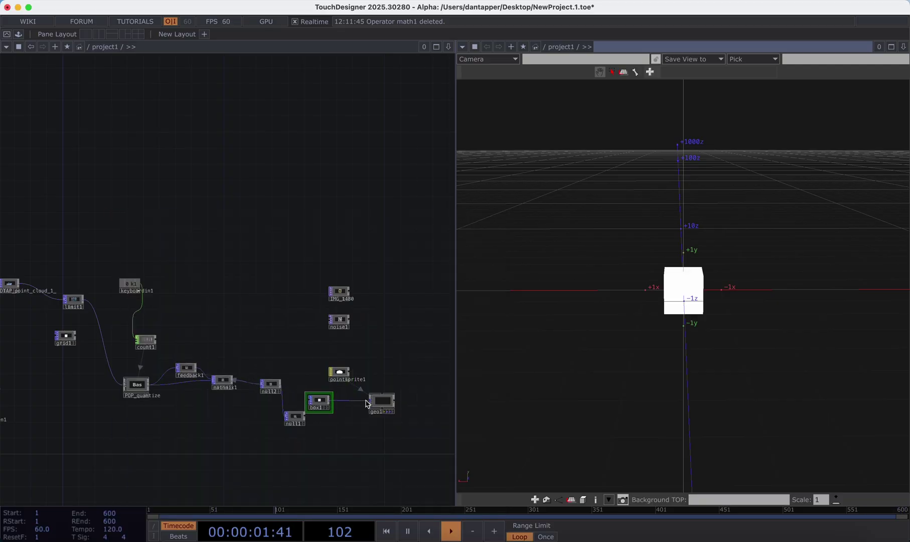
# Set the Uniform Scale of box1 to 0.01.
pyautogui.press('p')
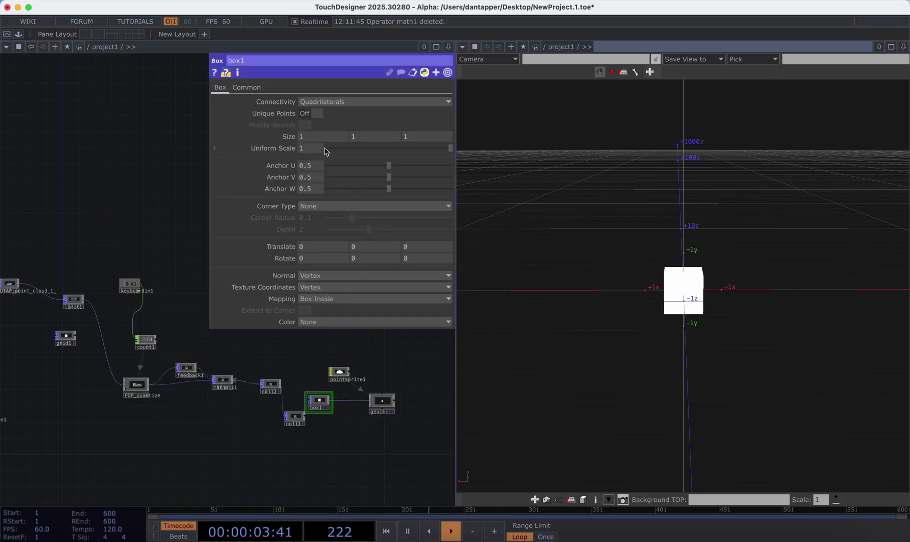
pyautogui.write('0.01')
pyautogui.press('Return')
pyautogui.press('p')
# Turn on Instancing for geo1 and assign null1 as its Translate OP.
pyautogui.click(383, 400)
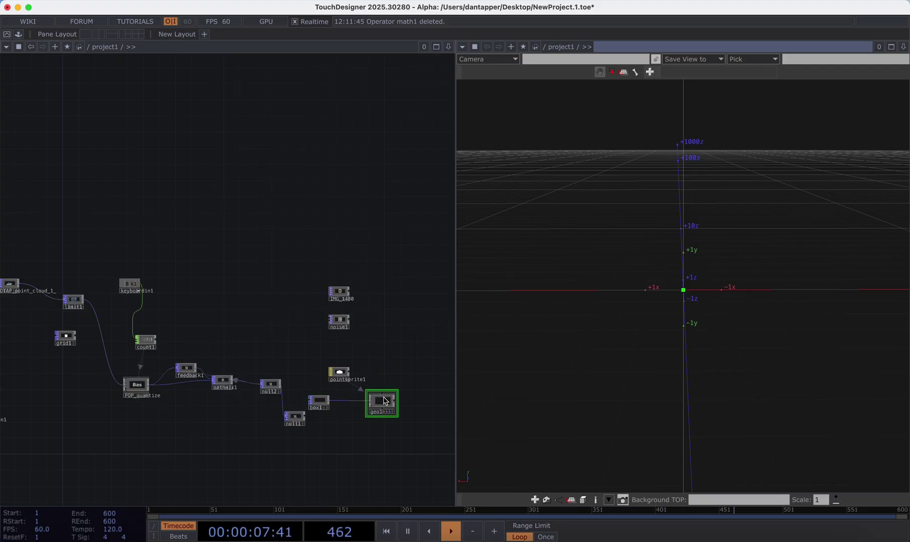
pyautogui.press('p')
pyautogui.click(270, 88)
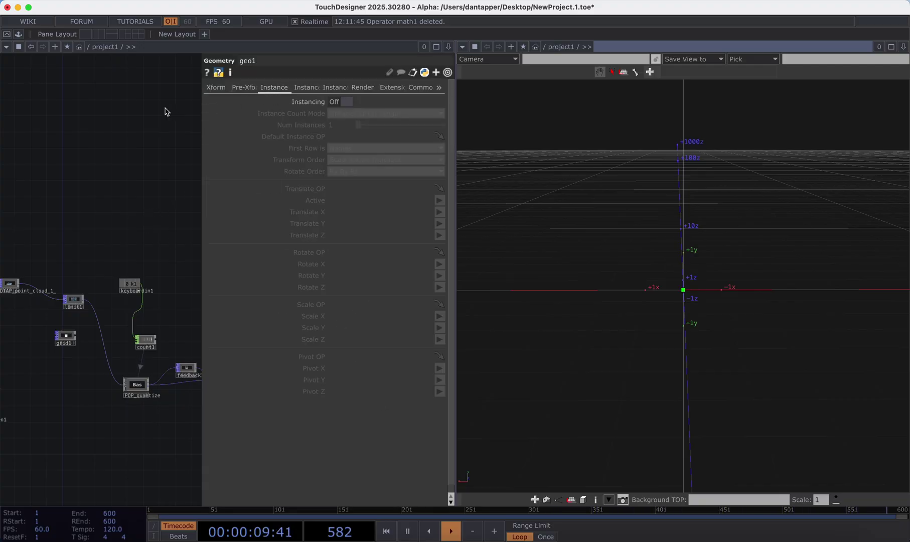
pyautogui.hscroll(3, 161, 327)
pyautogui.hscroll(4, 143, 328)
pyautogui.scroll(-2, 144, 328)
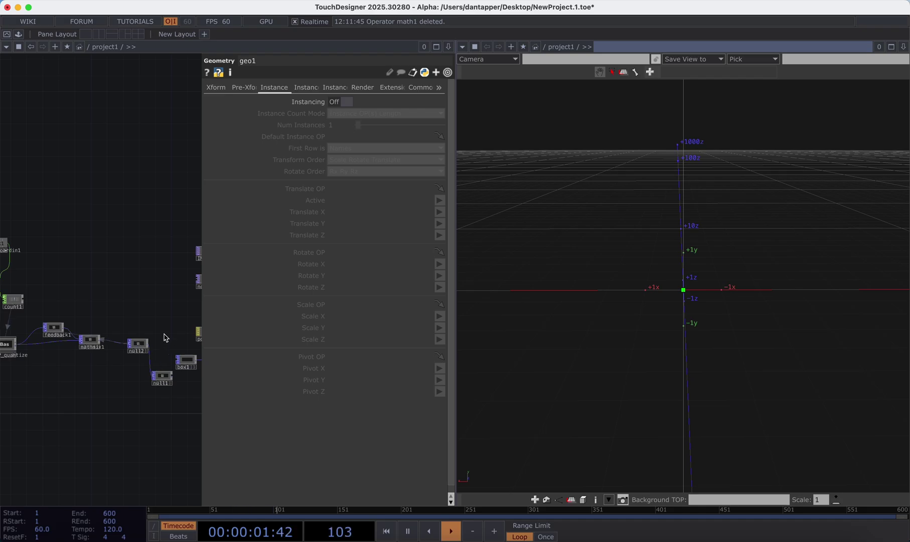
pyautogui.hscroll(3, 165, 337)
pyautogui.scroll(-1, 166, 337)
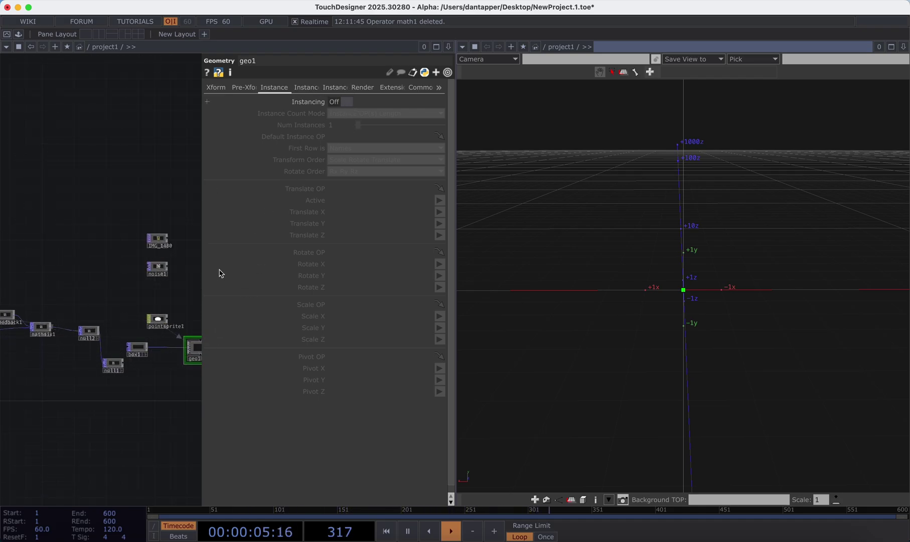
pyautogui.click(341, 102)
pyautogui.moveTo(112, 367); pyautogui.dragTo(356, 188)
# Map geo1's instance Translate X, Y and Z to P(0), P(1) and P(2), and inspect the instanced boxes.
pyautogui.click(439, 212)
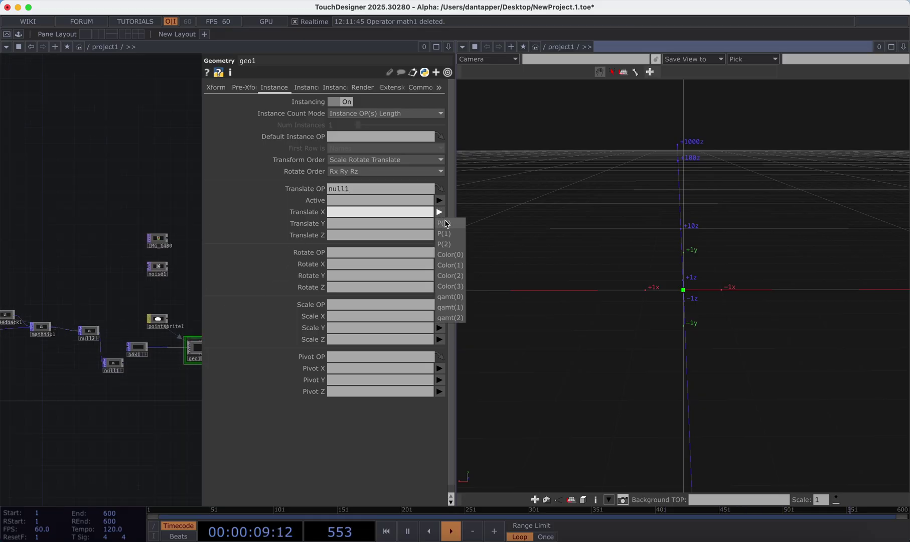
pyautogui.click(444, 222)
pyautogui.click(439, 223)
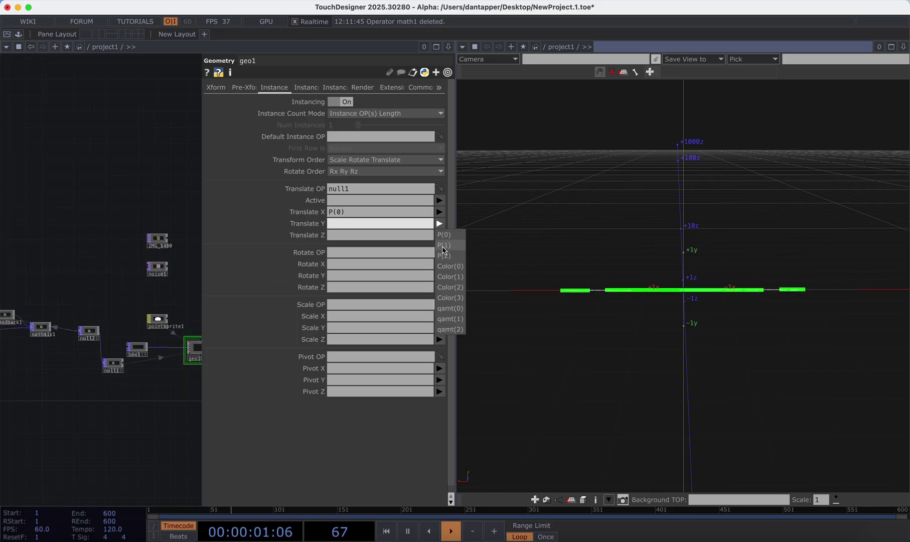
pyautogui.click(444, 245)
pyautogui.click(439, 235)
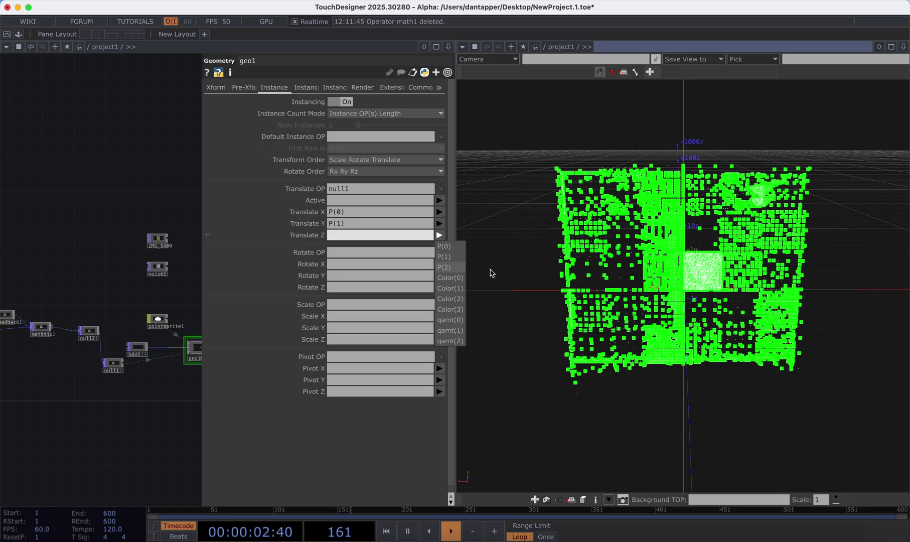
pyautogui.click(444, 267)
pyautogui.moveTo(660, 302); pyautogui.dragTo(494, 296)
pyautogui.click(98, 178)
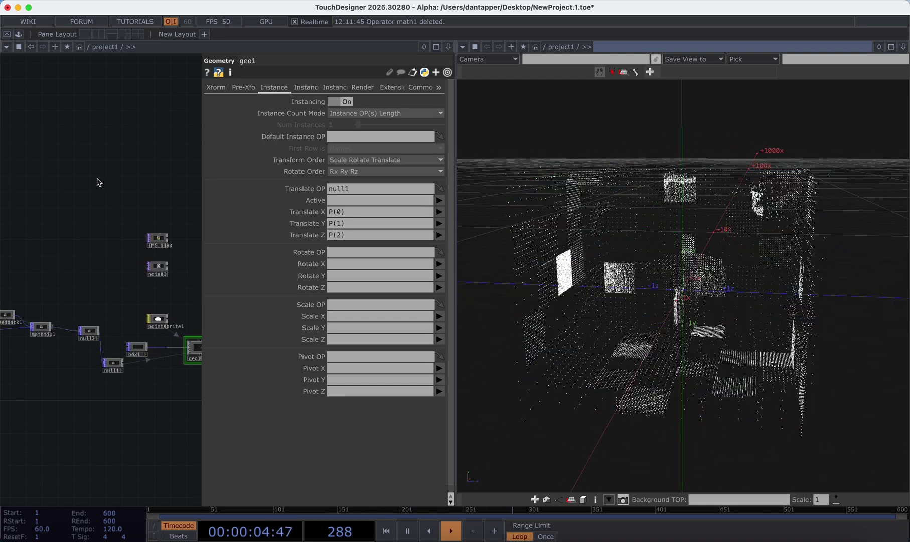
pyautogui.moveTo(590, 291); pyautogui.dragTo(623, 309)
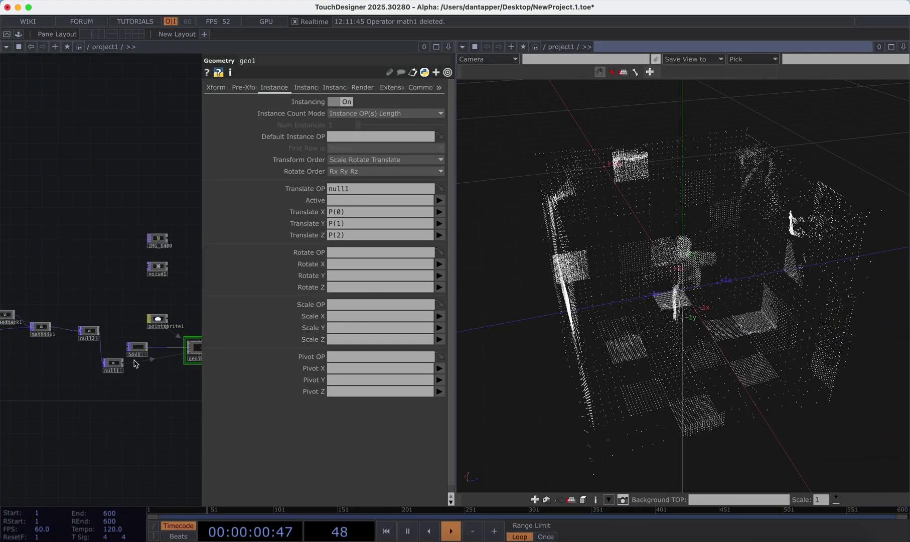
# Assign null1 as geo1's Scale OP and map Scale X, Y and Z to qamt(0), qamt(1) and qamt(2).
pyautogui.moveTo(115, 362); pyautogui.dragTo(350, 304)
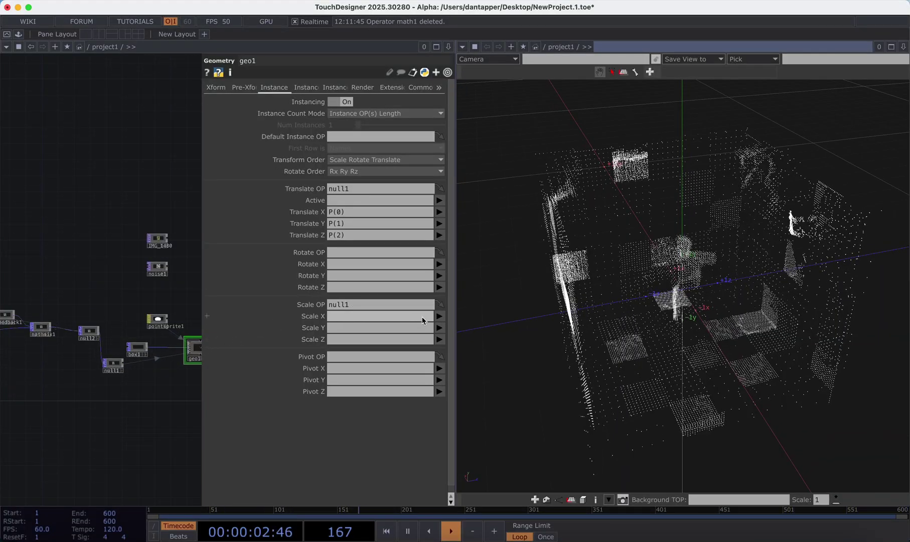
pyautogui.click(439, 316)
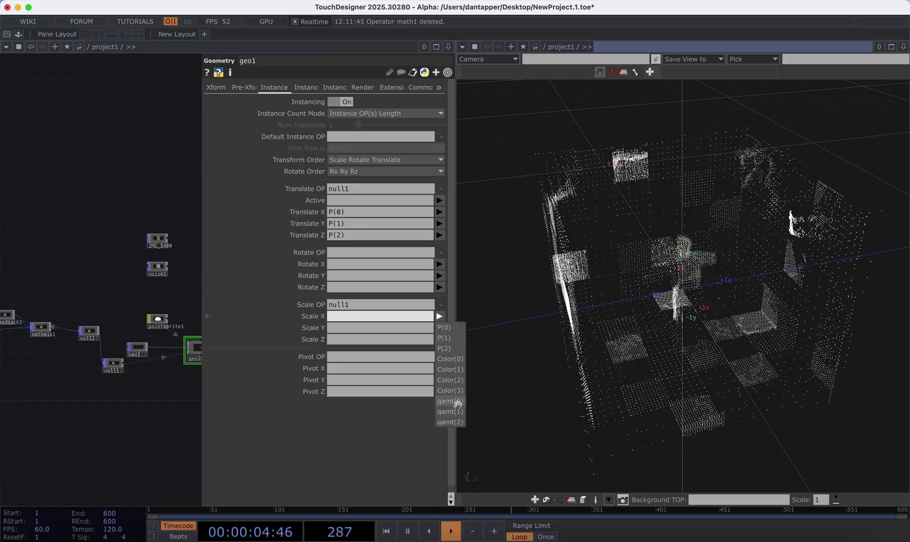
pyautogui.click(450, 400)
pyautogui.click(439, 328)
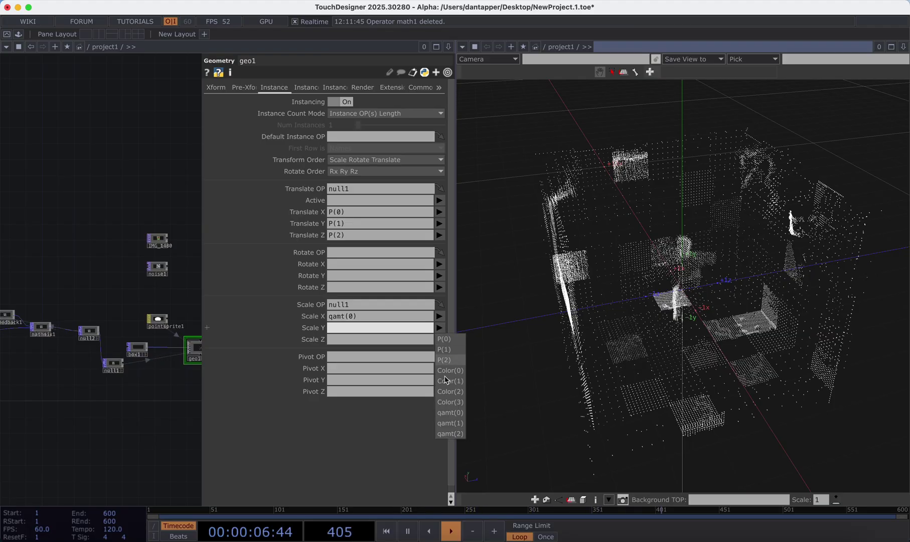
pyautogui.click(453, 414)
pyautogui.click(440, 339)
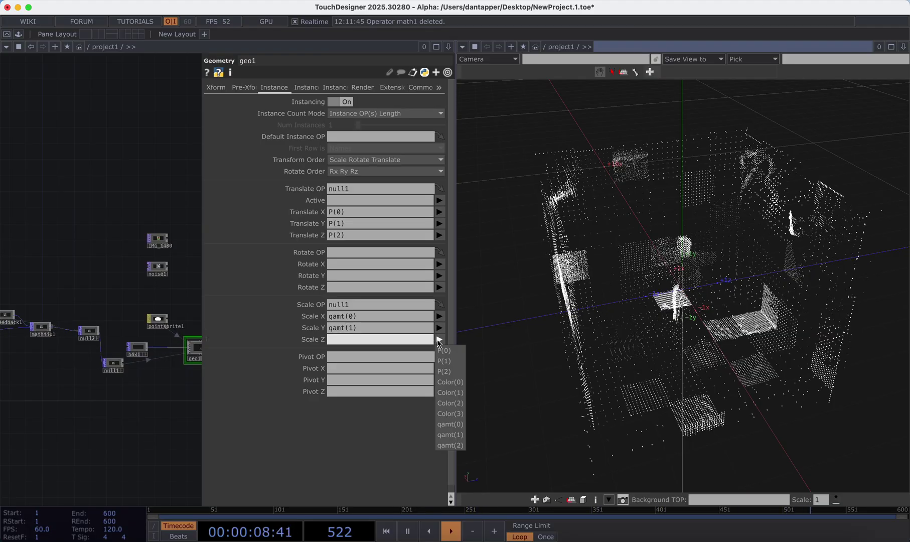
pyautogui.click(451, 448)
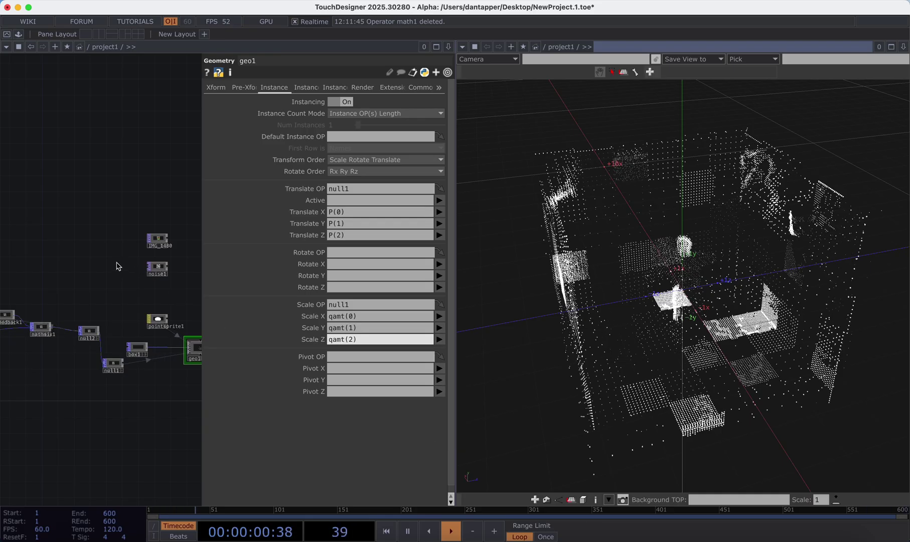
# Insert a Math POP between null2 and null1 and set its Input Attribute Scope to qamt.
pyautogui.moveTo(95, 335); pyautogui.dragTo(79, 333)
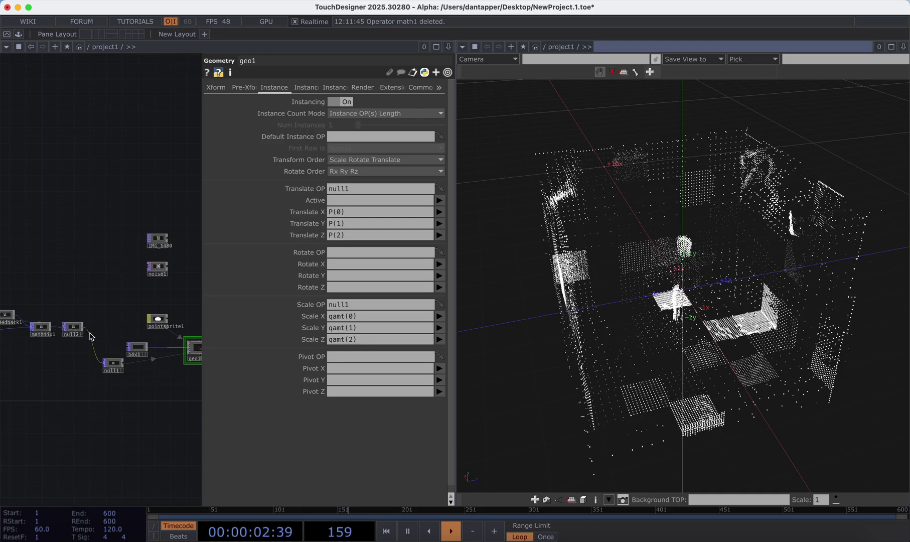
pyautogui.rightClick(92, 340)
pyautogui.click(117, 325)
pyautogui.write('ma')
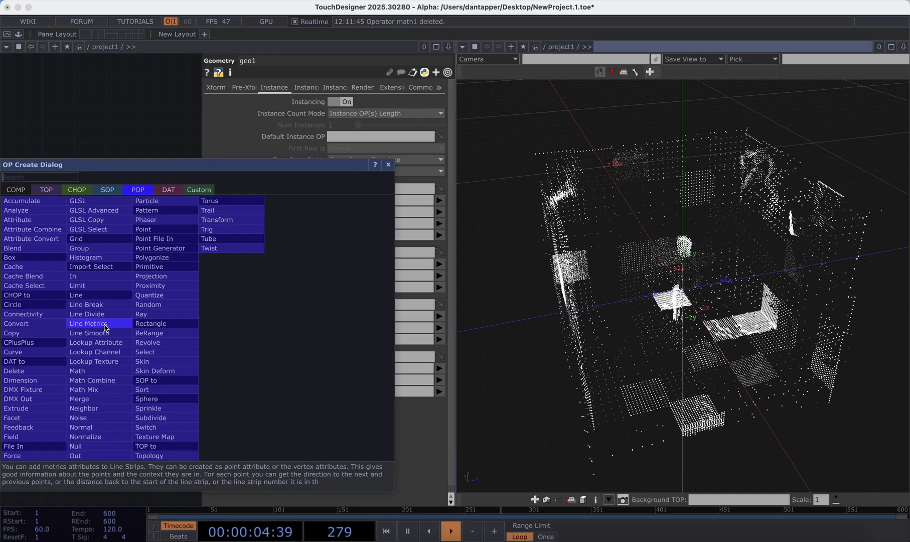
pyautogui.click(82, 372)
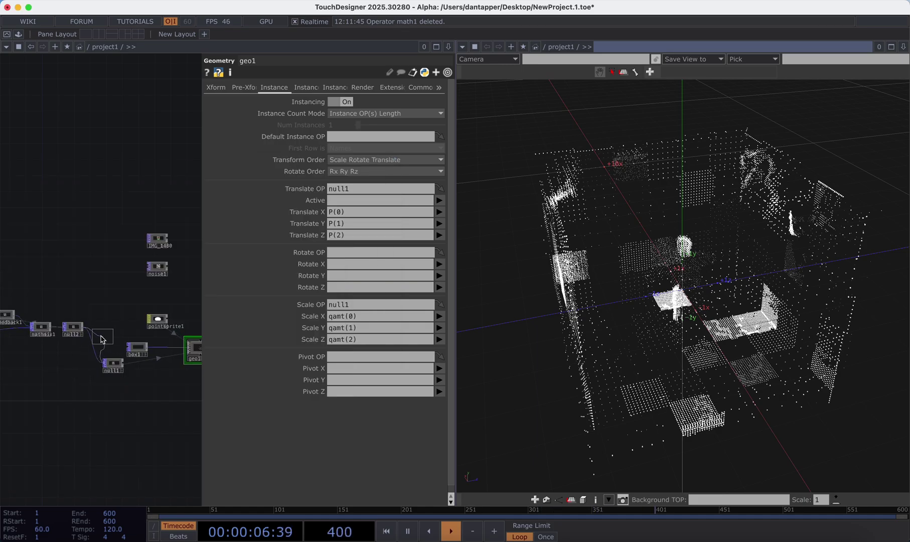
pyautogui.click(100, 339)
pyautogui.click(445, 130)
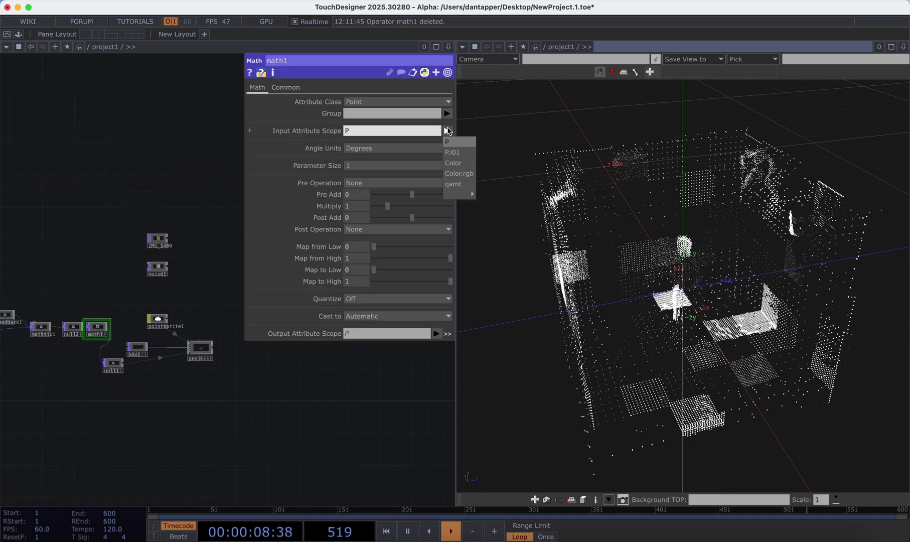
pyautogui.click(461, 184)
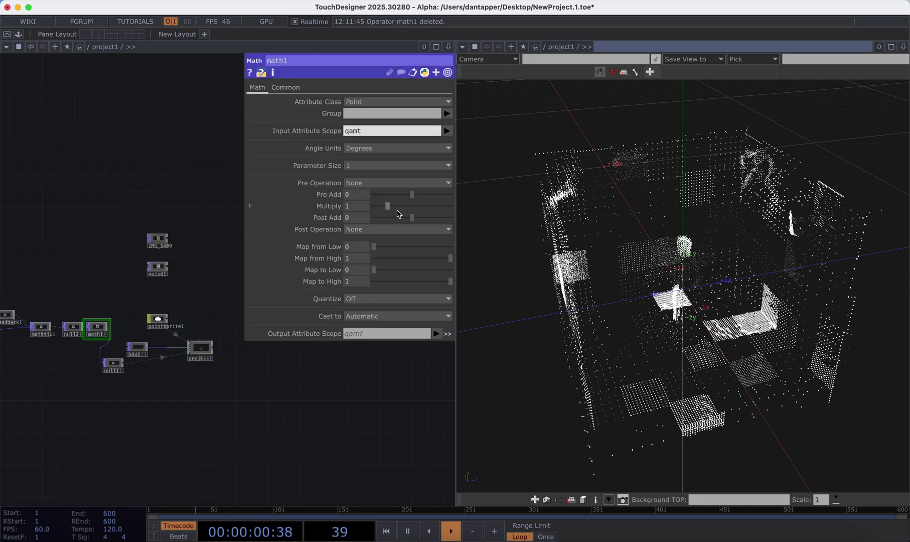
# Try a Multiply of 2.36 on math1, inspect the boxes up close, and undo the Multiply changes.
pyautogui.moveTo(392, 205)
pyautogui.mouseDown()
pyautogui.moveTo(417, 209)
pyautogui.moveTo(400, 211)
pyautogui.mouseUp()
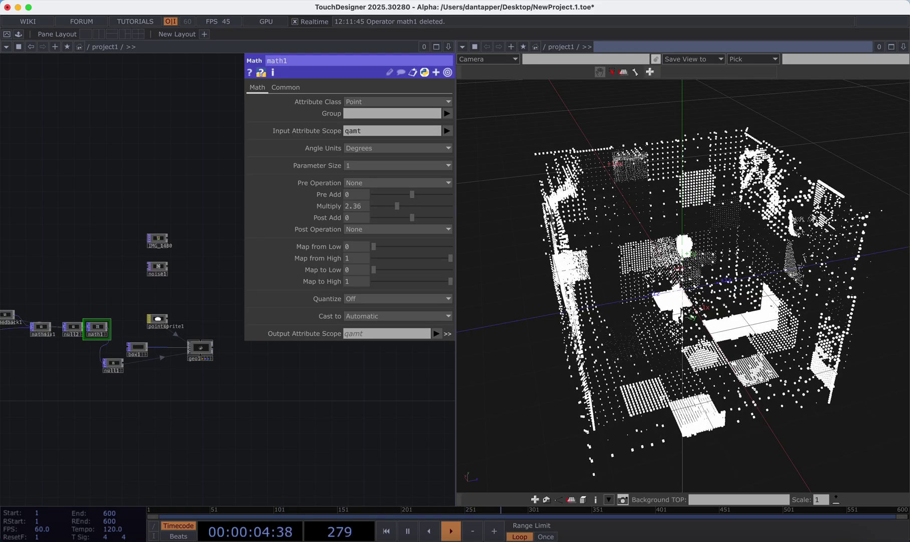
pyautogui.moveTo(749, 333); pyautogui.dragTo(697, 249)
pyautogui.moveTo(696, 248); pyautogui.dragTo(788, 55, button='right')
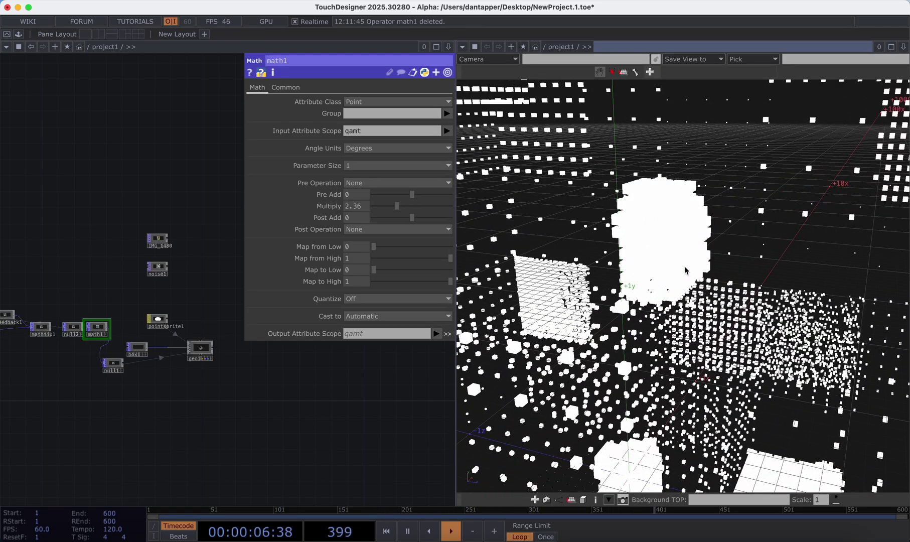
pyautogui.moveTo(404, 209); pyautogui.dragTo(382, 210)
pyautogui.press('super+z')
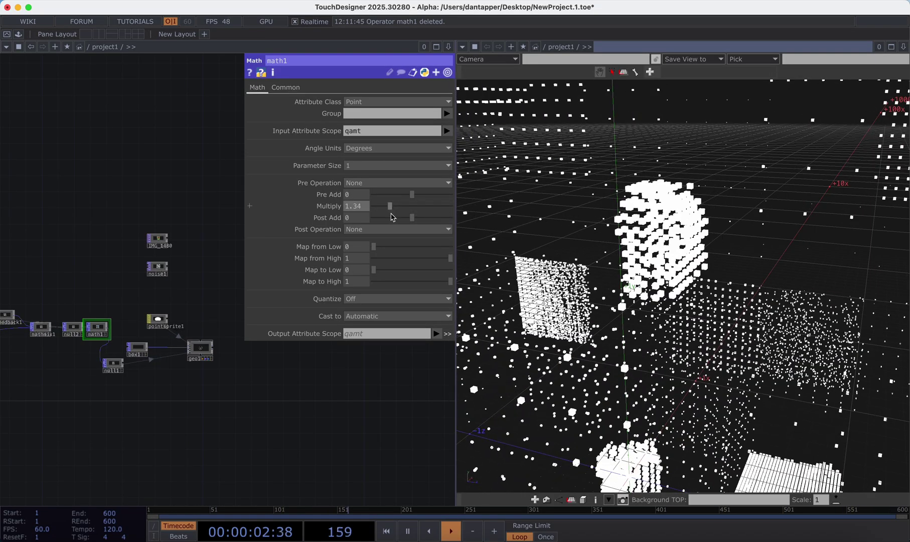
pyautogui.press('super+z')
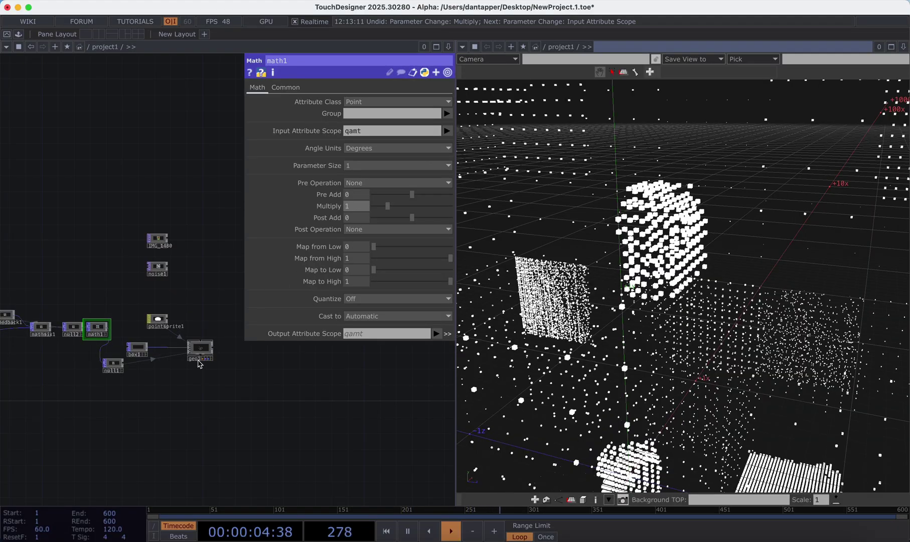
# Check the Map to Low and Map to High values of POP_quantize.
pyautogui.moveTo(203, 231); pyautogui.dragTo(346, 307)
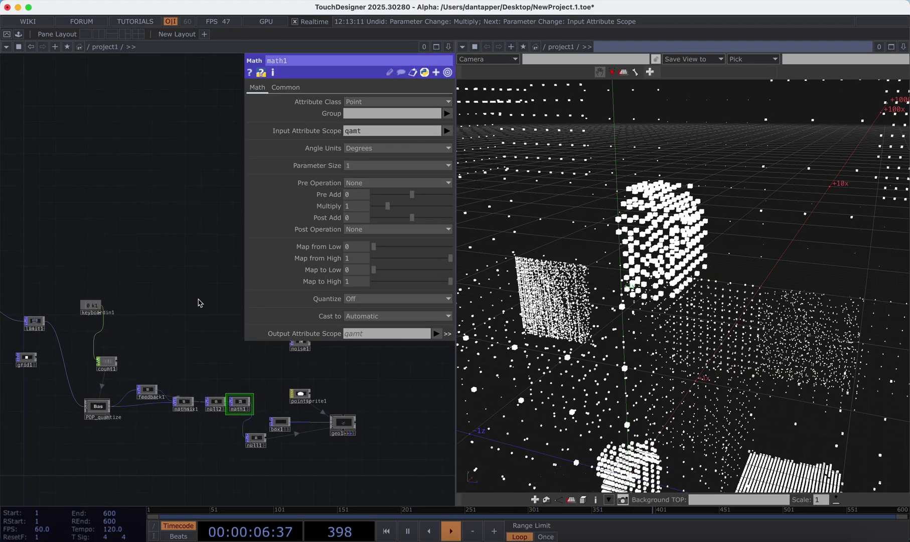
pyautogui.scroll(-3, 196, 302)
pyautogui.moveTo(209, 305); pyautogui.dragTo(262, 303)
pyautogui.scroll(5, 193, 374)
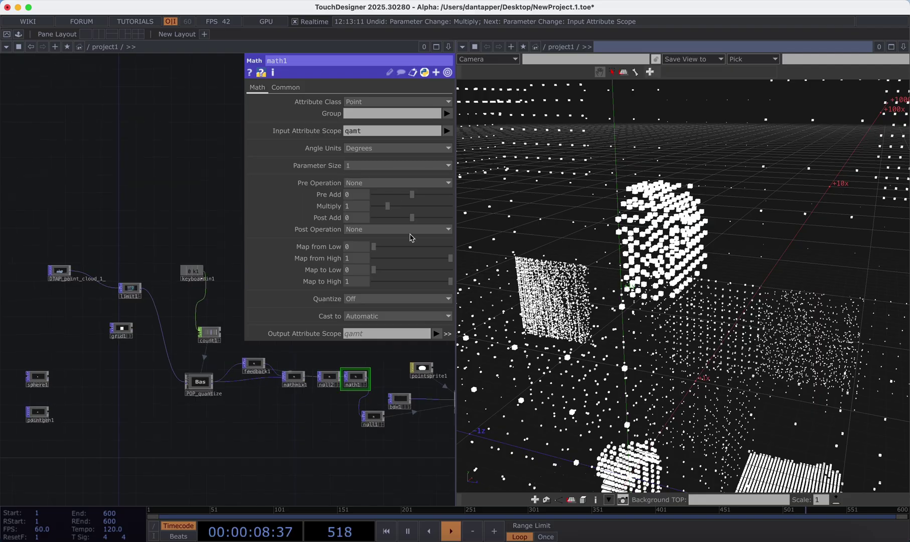
pyautogui.click(201, 385)
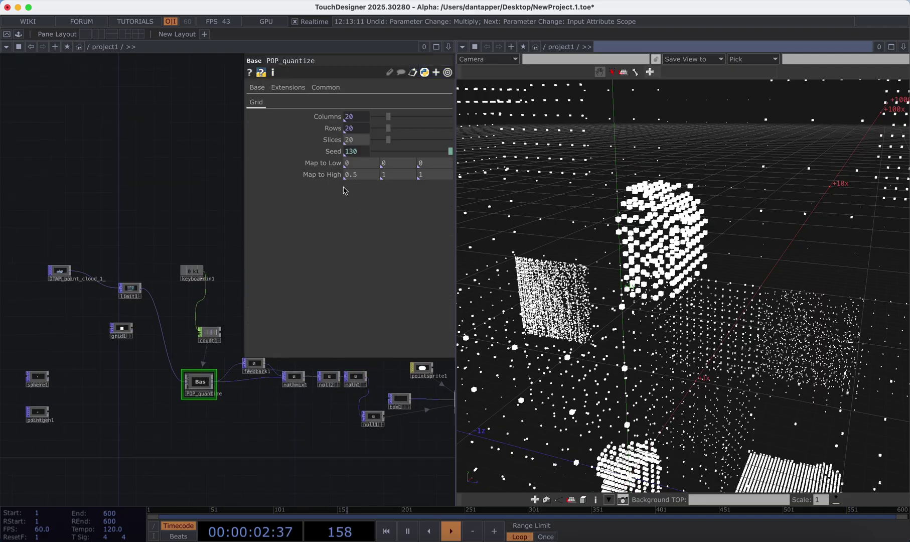
pyautogui.hscroll(10, 271, 442)
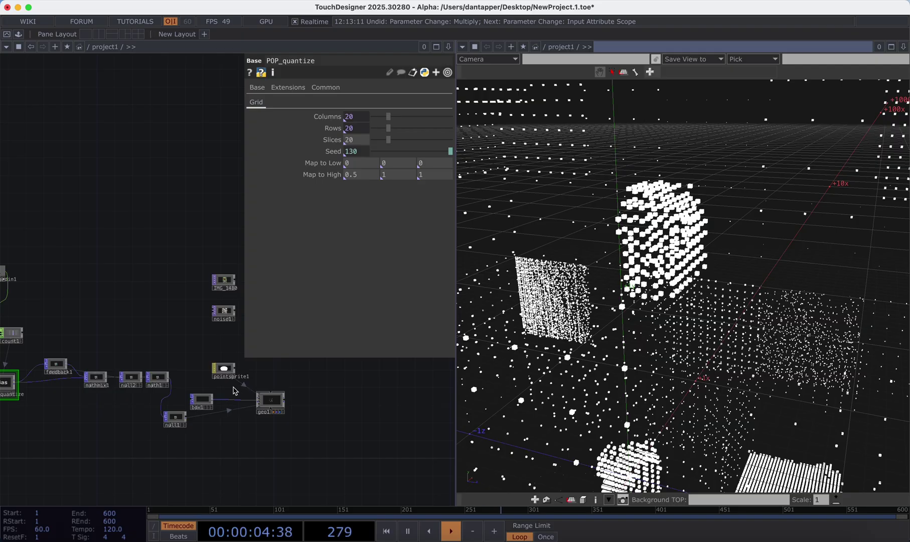
pyautogui.scroll(2, 234, 391)
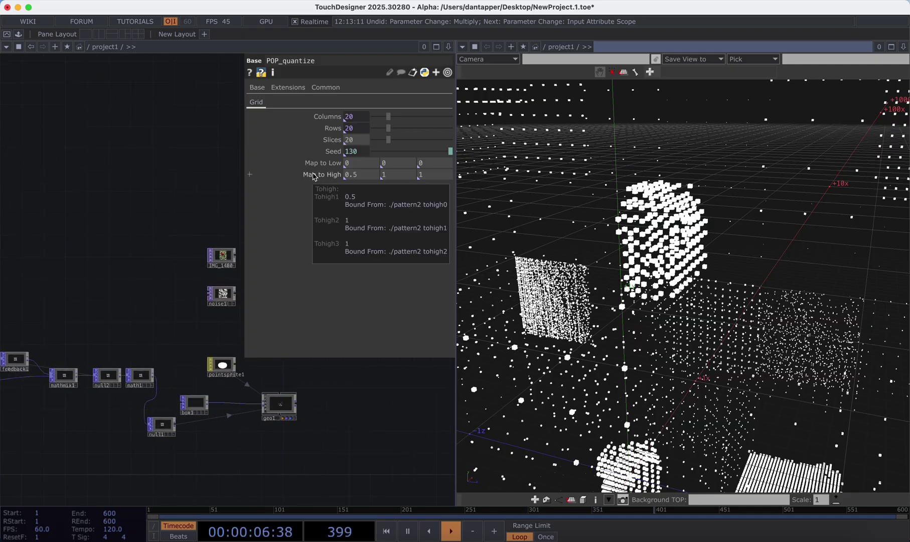
# Invert the qamt range in math1 with Map from High 0.5, Map to Low 2 and Map to High 0.
pyautogui.click(139, 380)
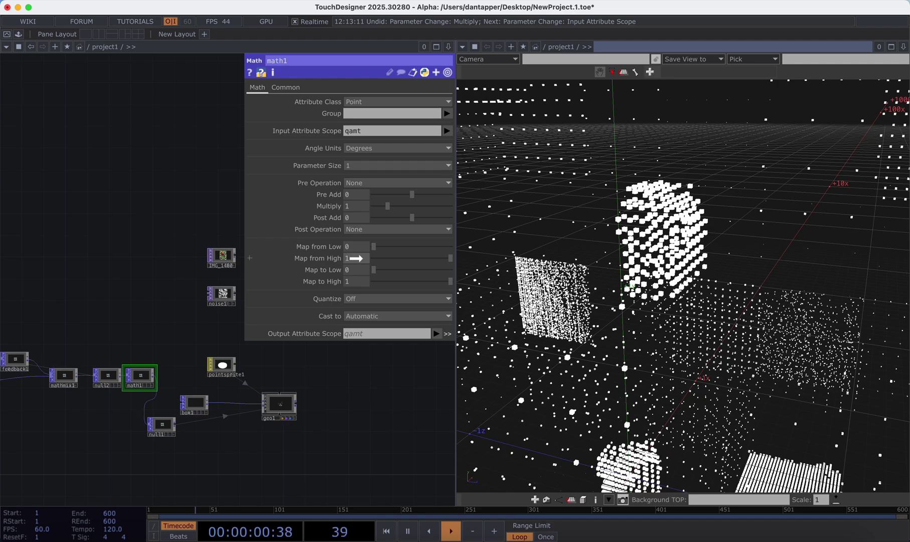
pyautogui.click(355, 258)
pyautogui.write('0.5')
pyautogui.press('Return')
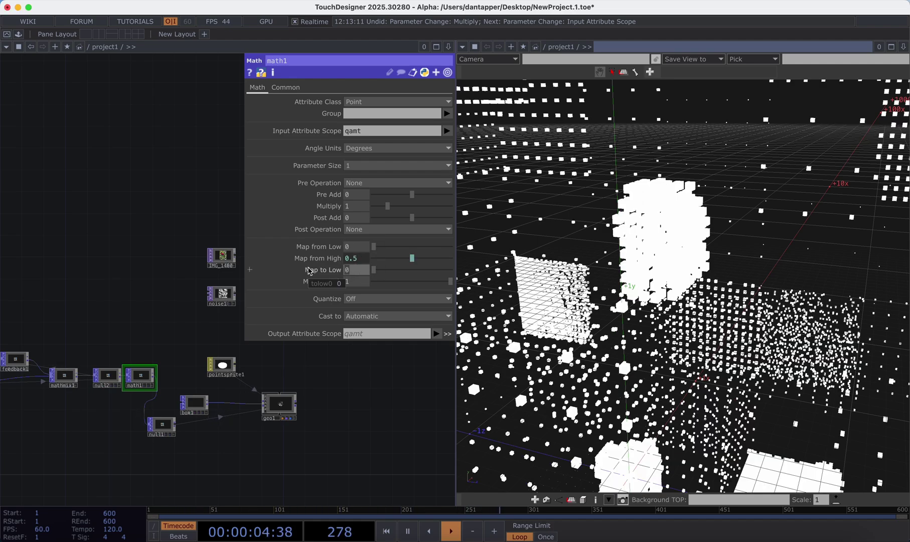
pyautogui.click(354, 270)
pyautogui.write('2')
pyautogui.press('Return')
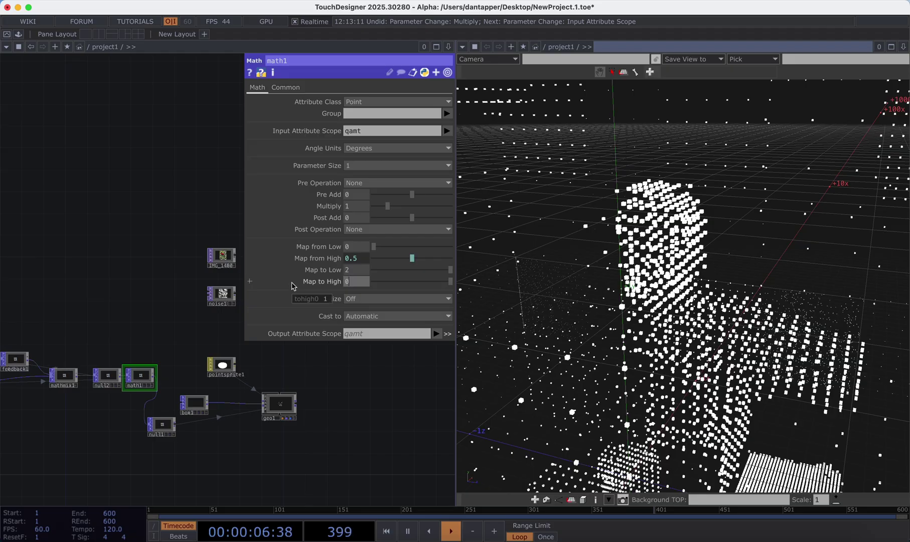
# Examine the rescaled box instances in the 3D view from inside the cloud and from several angles.
pyautogui.moveTo(688, 219); pyautogui.dragTo(572, 238)
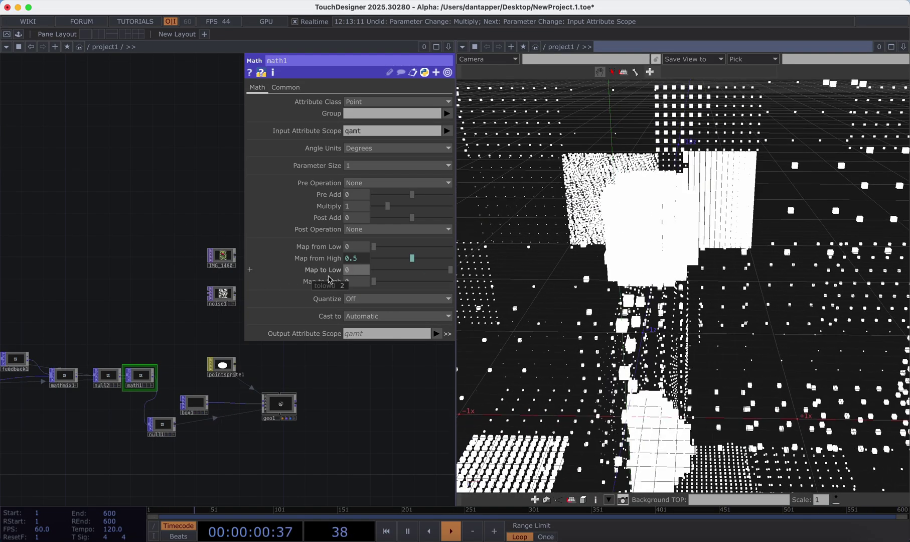
pyautogui.moveTo(589, 262); pyautogui.dragTo(681, 248)
pyautogui.press('h')
pyautogui.moveTo(680, 258); pyautogui.dragTo(474, 270)
pyautogui.moveTo(793, 241); pyautogui.dragTo(586, 288)
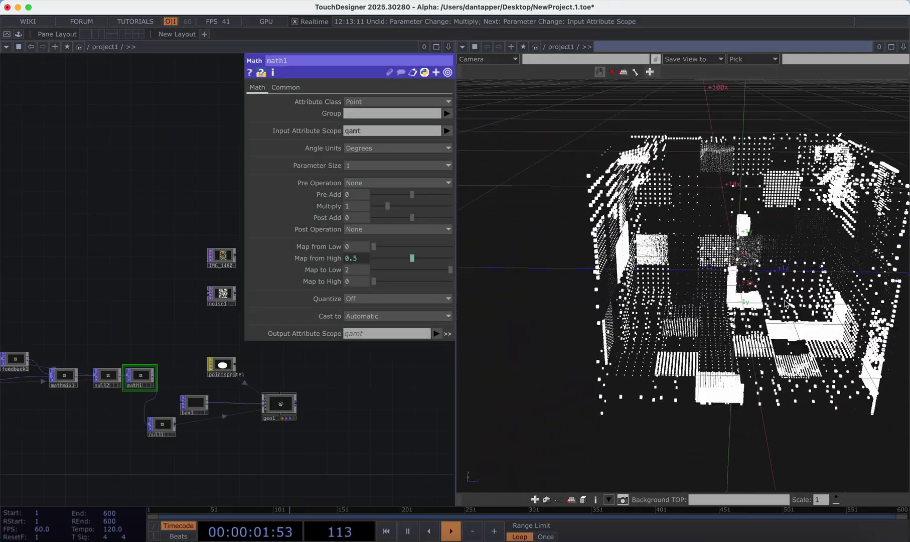
pyautogui.moveTo(786, 303); pyautogui.dragTo(783, 302)
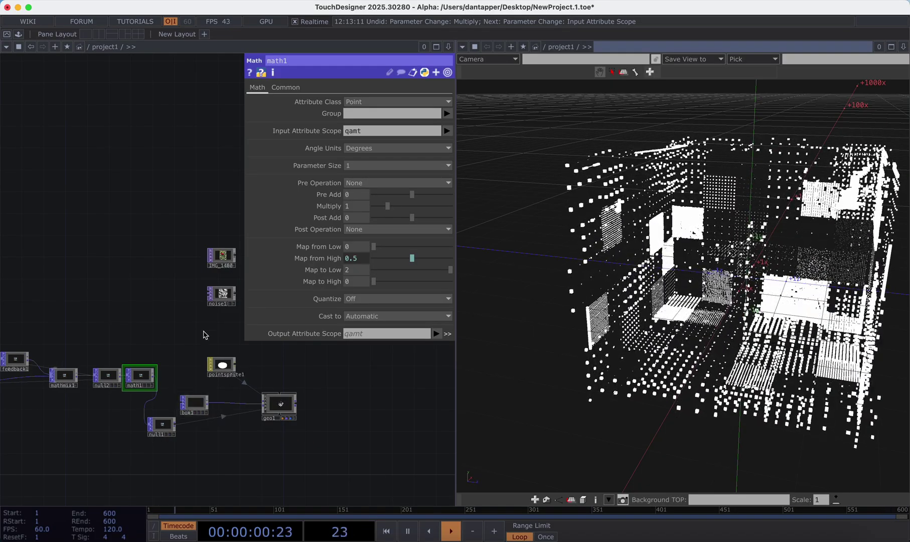
# Assign null1 as geo1's instance Color OP and map R, G and B to Color(0), Color(1) and Color(2).
pyautogui.click(278, 406)
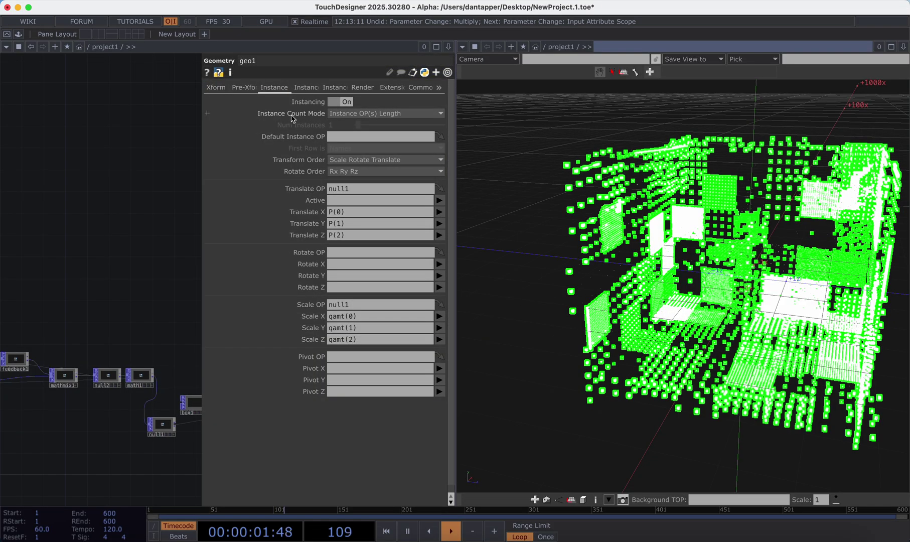
pyautogui.click(301, 88)
pyautogui.moveTo(162, 431); pyautogui.dragTo(351, 420)
pyautogui.click(440, 432)
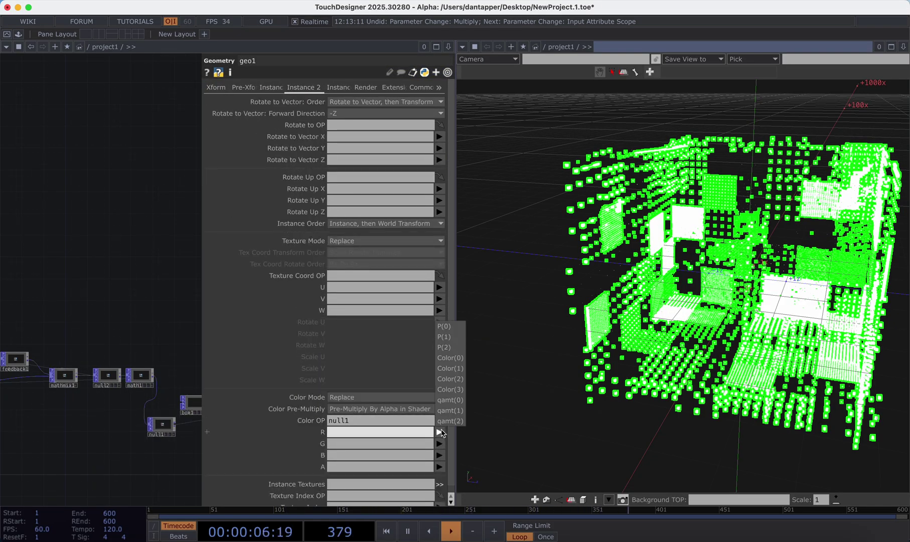
pyautogui.click(450, 358)
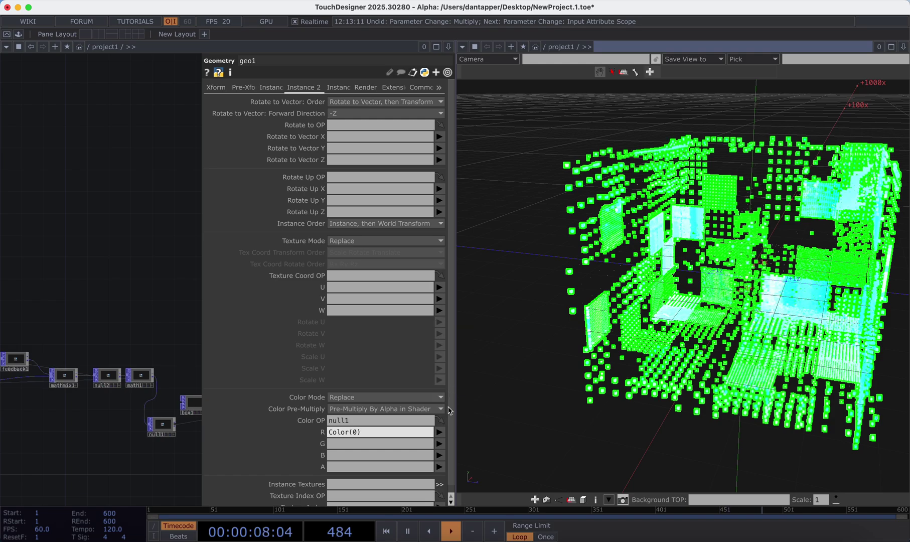
pyautogui.click(440, 444)
pyautogui.click(450, 382)
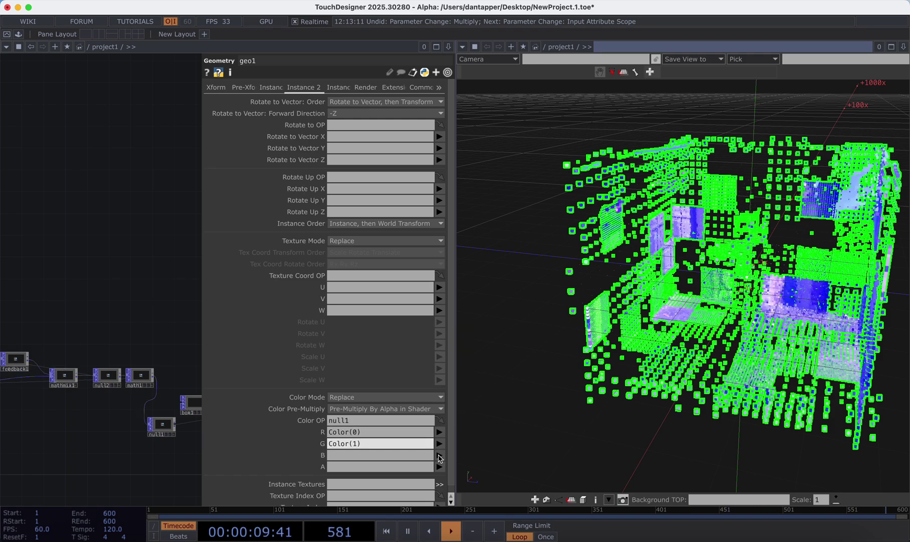
pyautogui.click(440, 455)
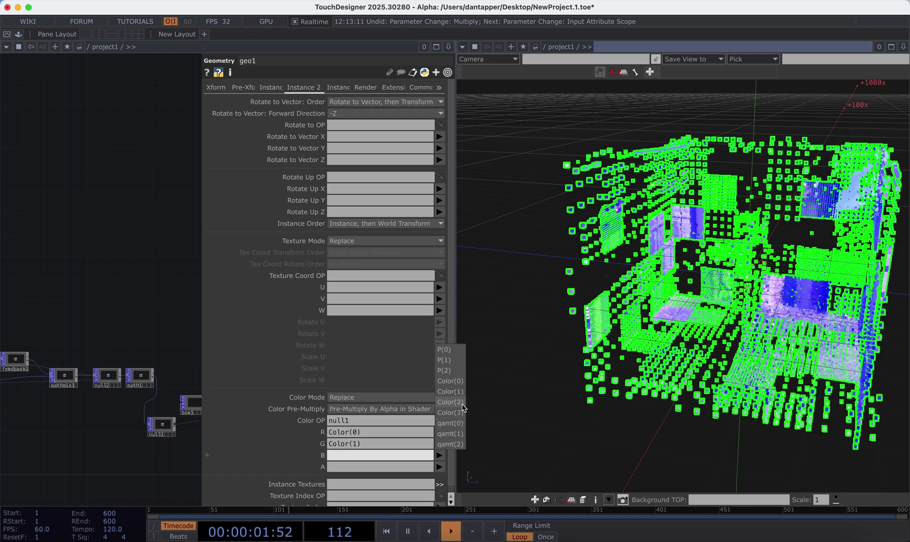
pyautogui.press('Return')
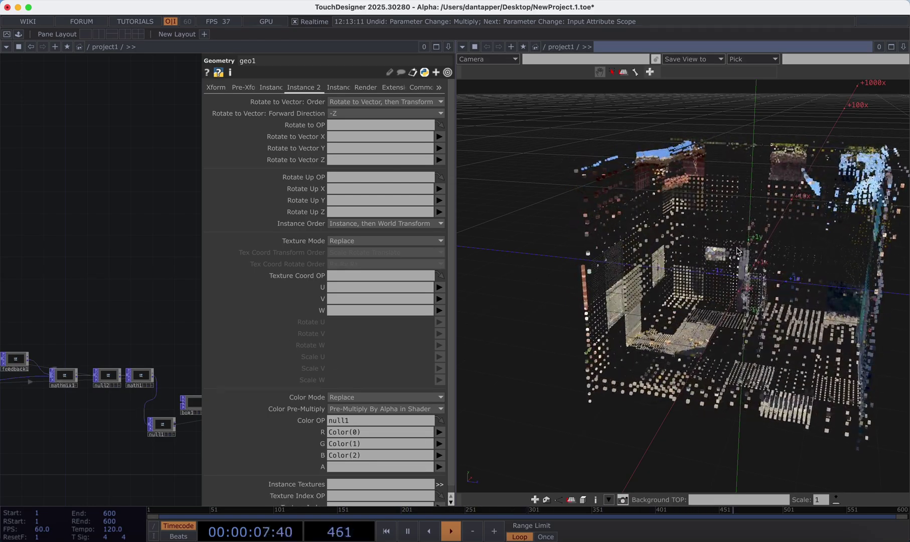
# Examine the coloured box instances up close and from several angles, and hide the network's parameter display.
pyautogui.press('h')
pyautogui.moveTo(738, 261); pyautogui.dragTo(473, 266)
pyautogui.moveTo(728, 269); pyautogui.dragTo(770, 250, button='middle')
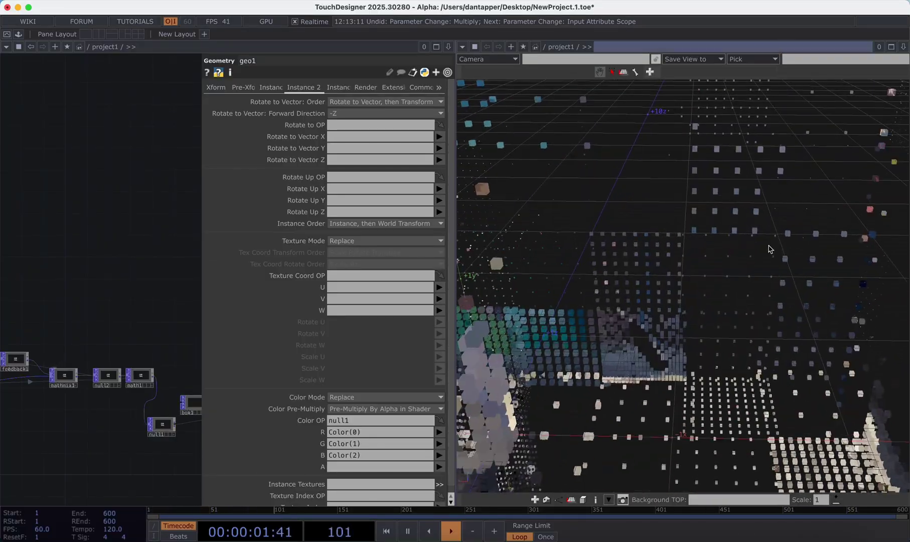
pyautogui.moveTo(770, 250); pyautogui.dragTo(619, 256)
pyautogui.moveTo(619, 256); pyautogui.dragTo(672, 321, button='middle')
pyautogui.moveTo(752, 166); pyautogui.dragTo(440, 264)
pyautogui.press('h')
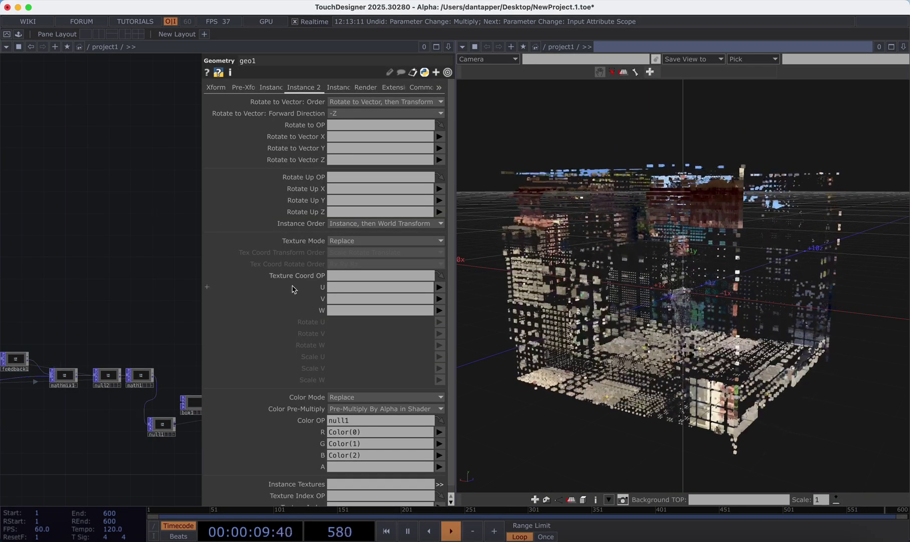
pyautogui.press('h')
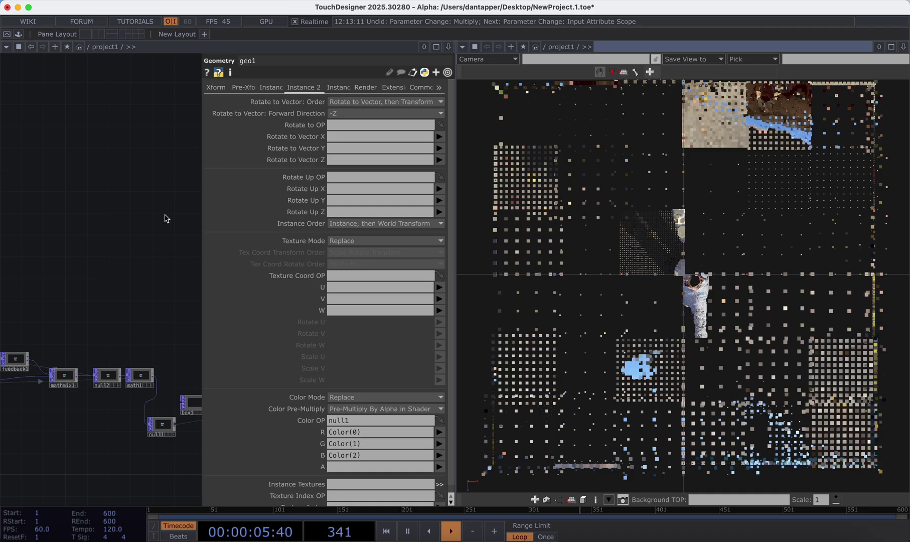
pyautogui.press('p')
pyautogui.press('h')
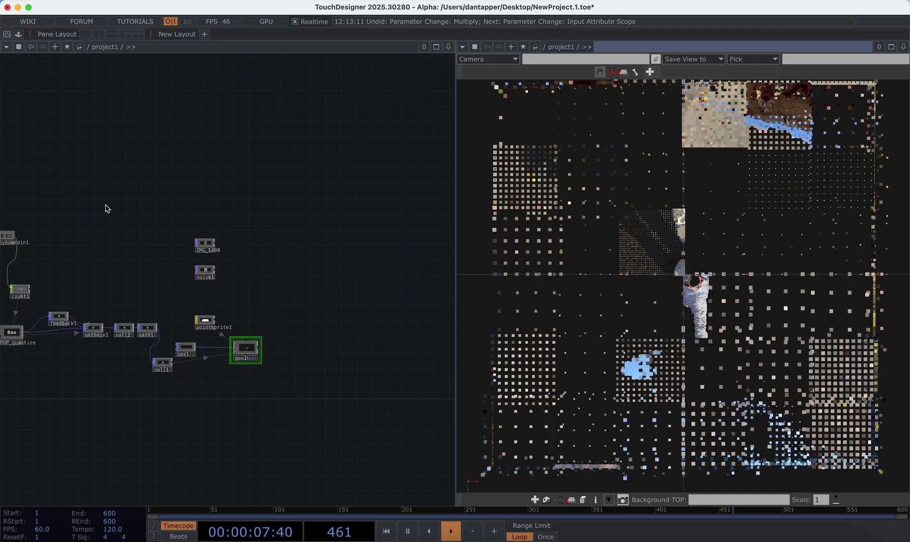